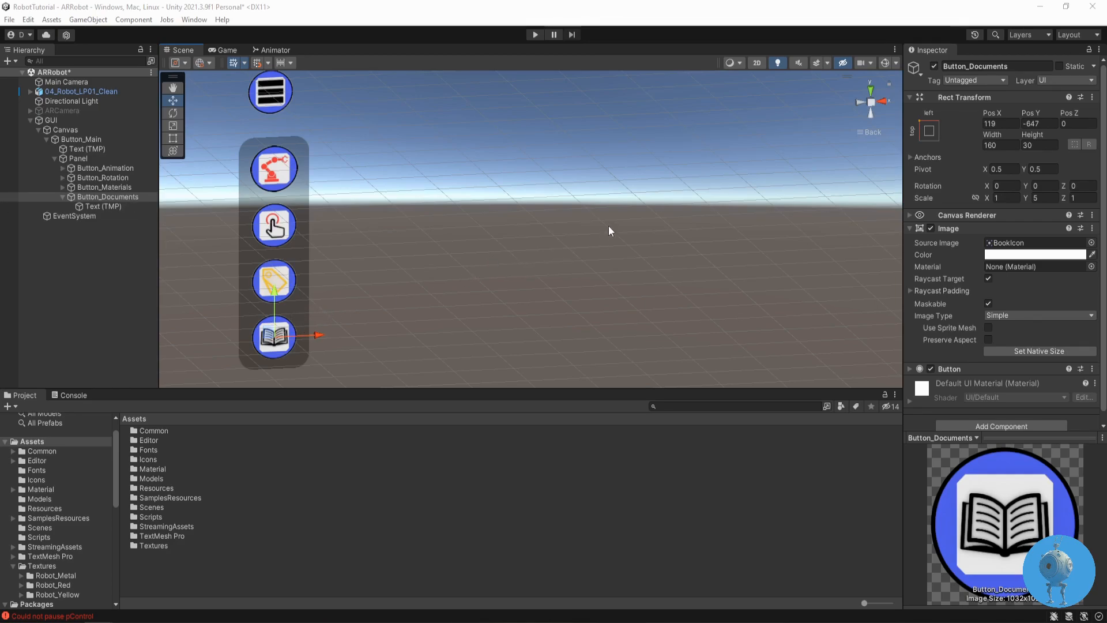
Step: Turn on gizmos in the Scene view and add a UI Panel to the canvas
{"action": "left_click", "coordinate": [886, 64]}
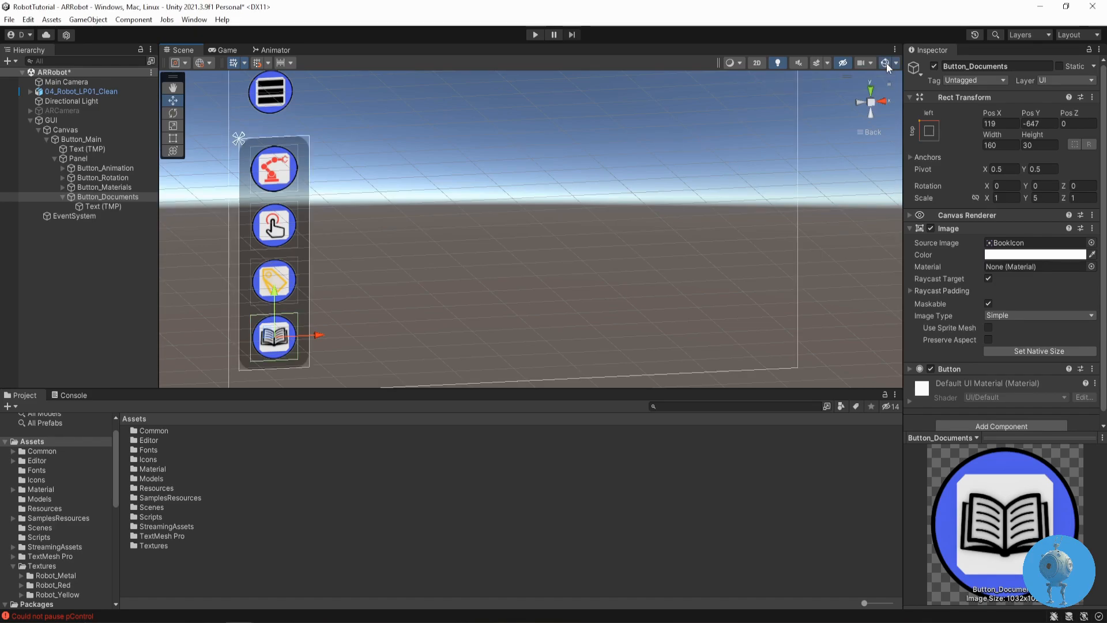
{"action": "scroll", "coordinate": [600, 180], "scroll_direction": "down", "scroll_amount": 2}
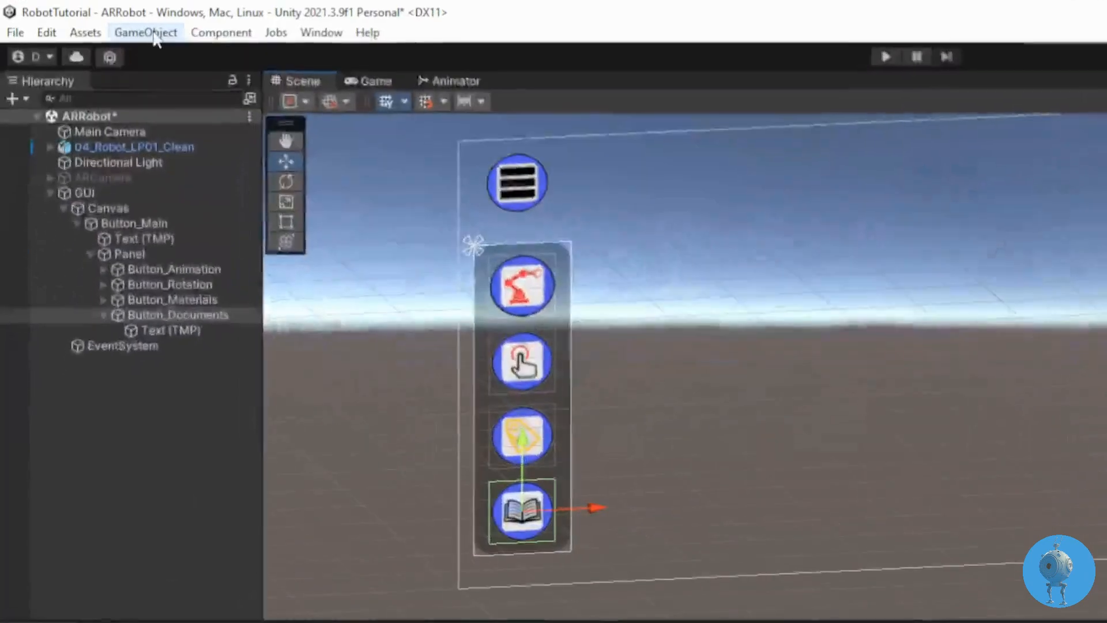
{"action": "left_click", "coordinate": [92, 20]}
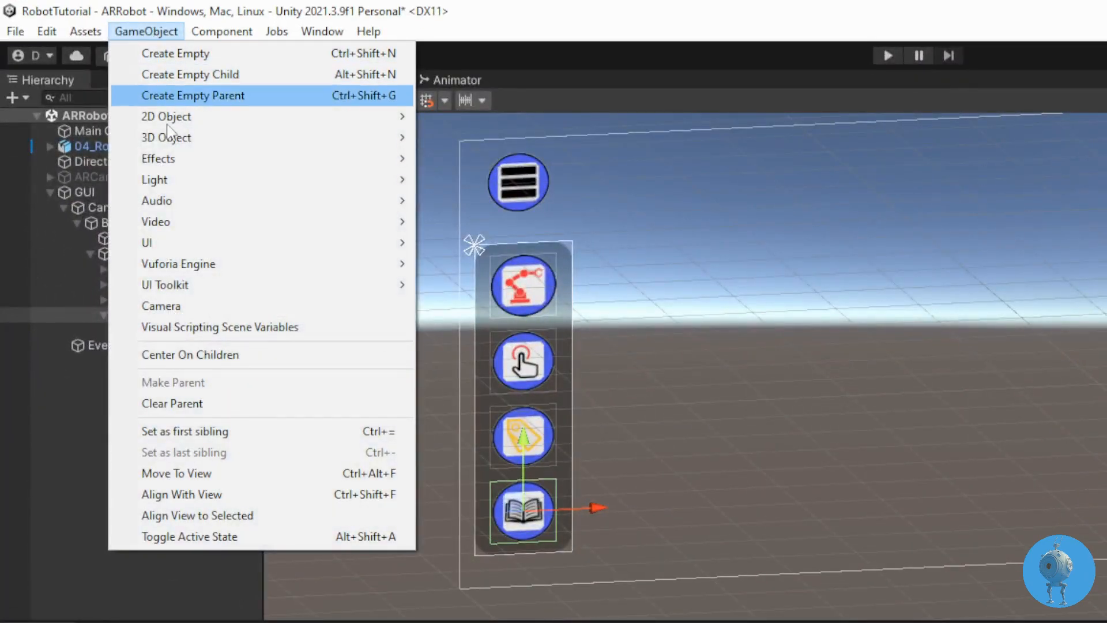
{"action": "mouse_move", "coordinate": [182, 242]}
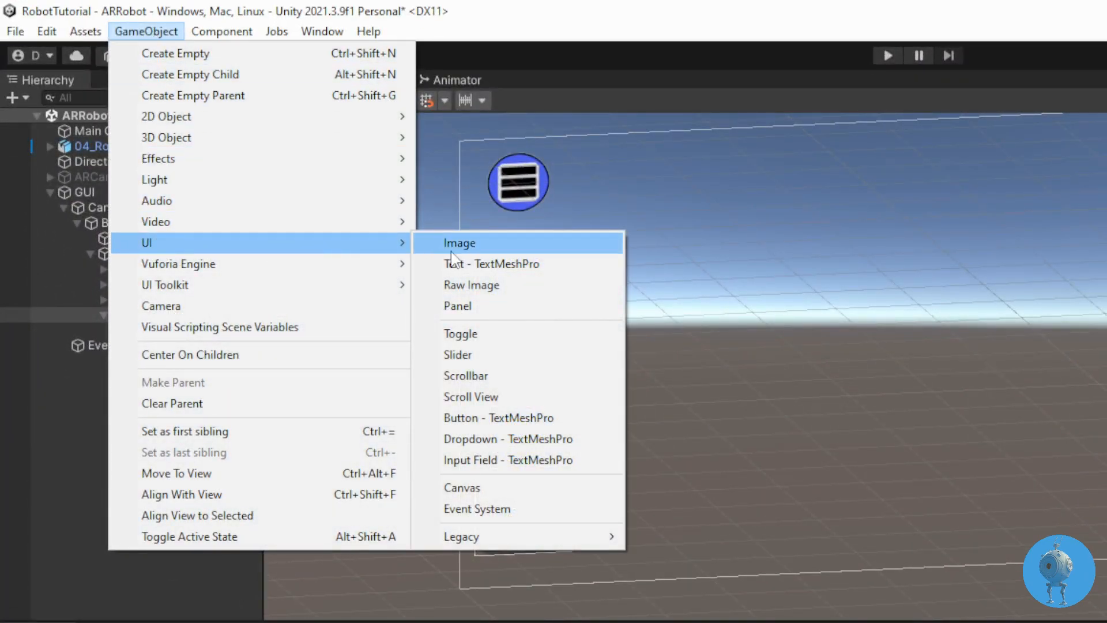
{"action": "left_click", "coordinate": [457, 307]}
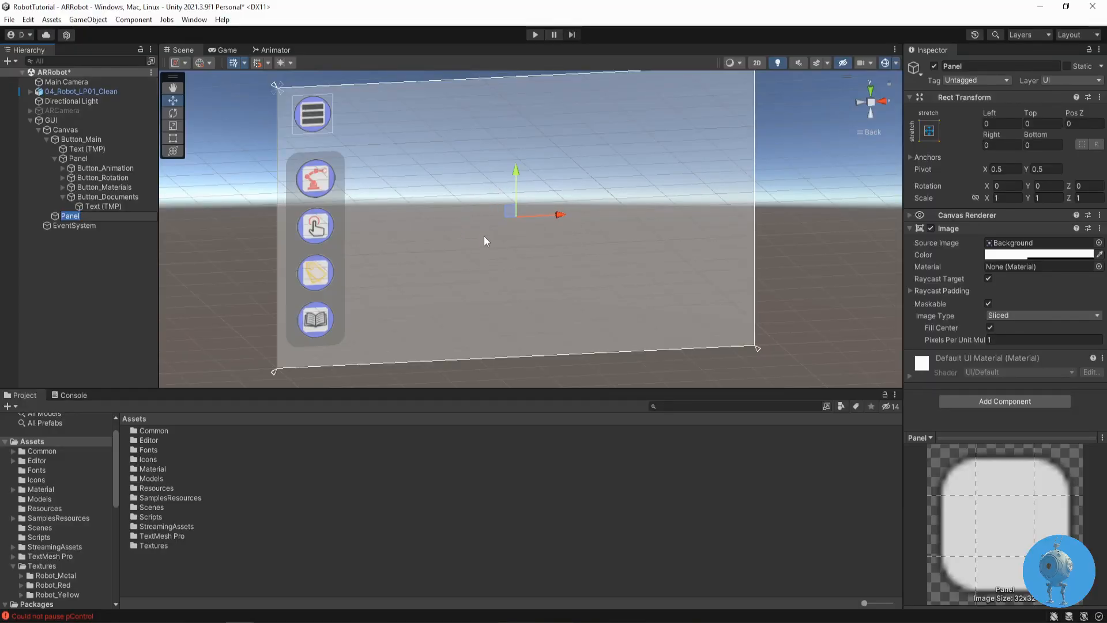
Step: Rename the new panel ScrollImage and make it a child of Button_Documents
{"action": "left_click", "coordinate": [97, 218]}
{"action": "left_click_drag", "start_coordinate": [97, 217], "coordinate": [40, 216]}
{"action": "type", "text": "ScrollImage"}
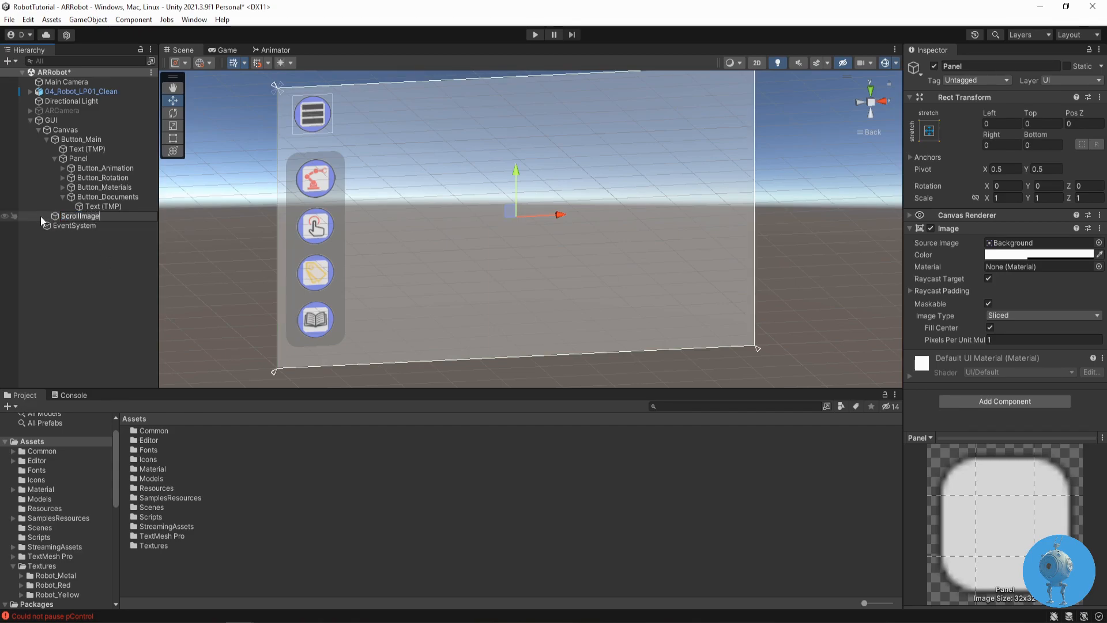
{"action": "key", "text": "Return"}
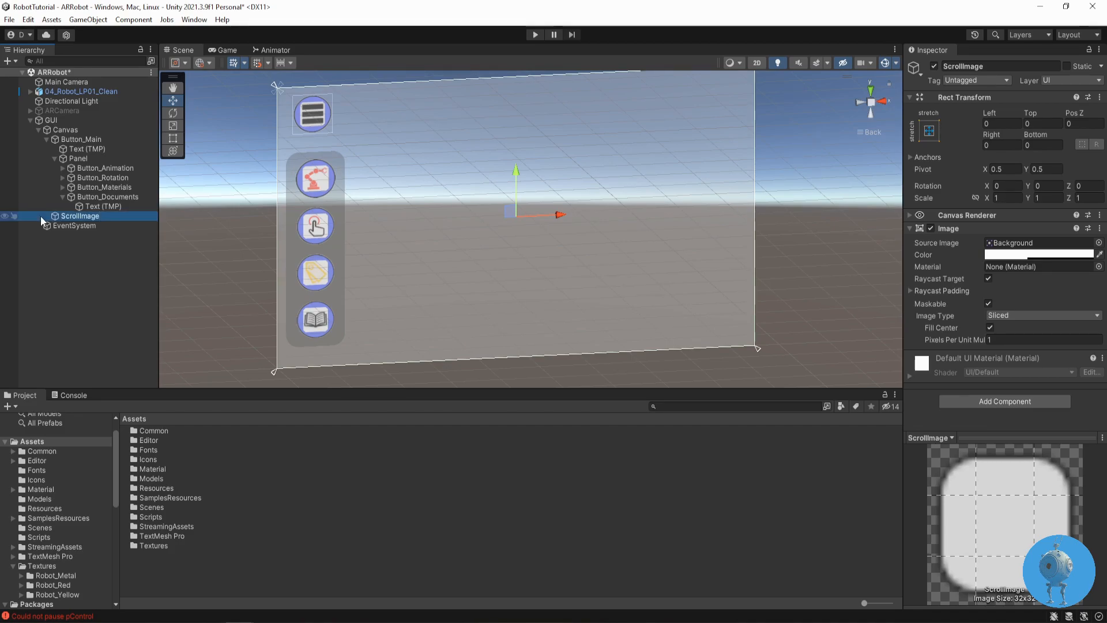
{"action": "left_click_drag", "start_coordinate": [69, 216], "coordinate": [103, 197]}
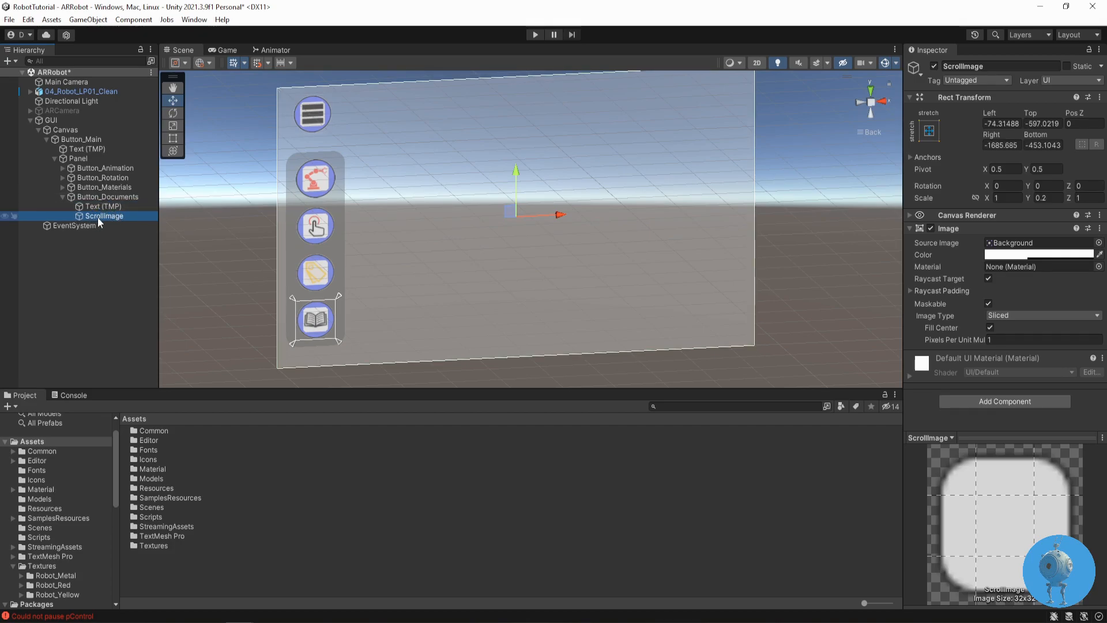
Step: With the Rect tool, narrow ScrollImage from its left edge to a Left value of about 1060
{"action": "left_click", "coordinate": [173, 138]}
{"action": "left_click_drag", "start_coordinate": [279, 219], "coordinate": [560, 219]}
{"action": "left_click_drag", "start_coordinate": [676, 255], "coordinate": [580, 237], "text": "alt"}
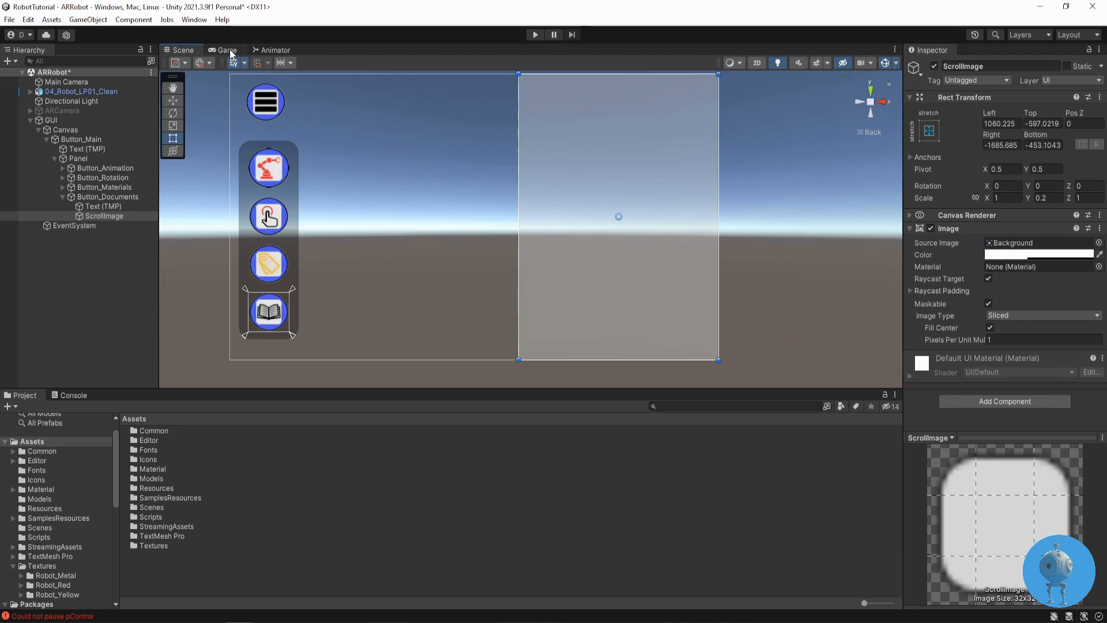
Step: Dock the Game view beside the Scene view and inset ScrollImage to about Top -543, Right -1643 and Bottom -401
{"action": "left_click_drag", "start_coordinate": [230, 50], "coordinate": [735, 206]}
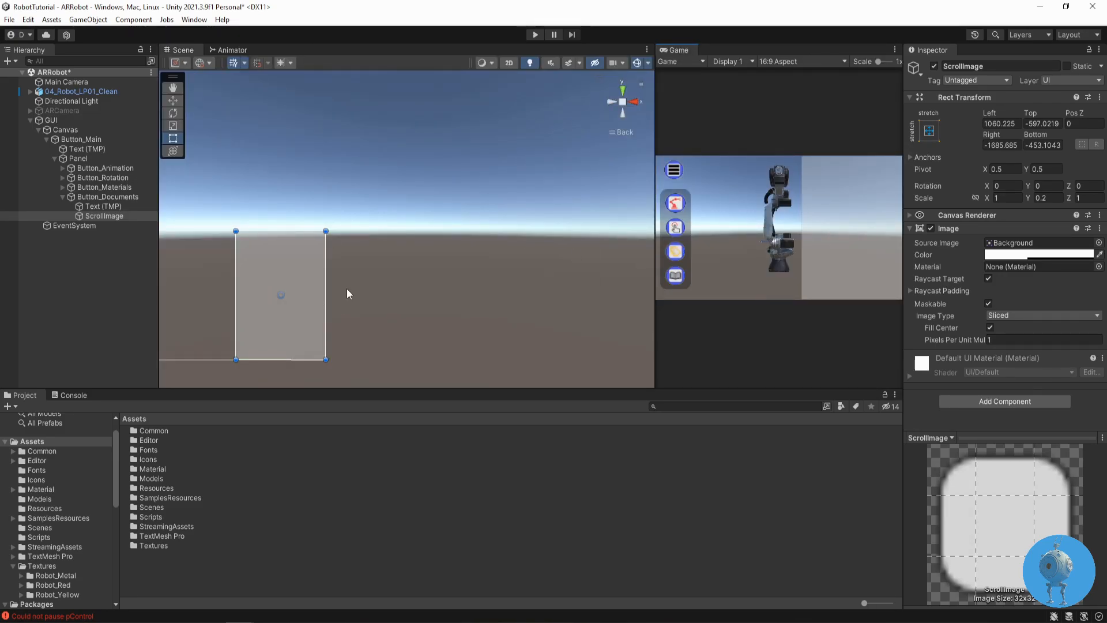
{"action": "key", "text": "f"}
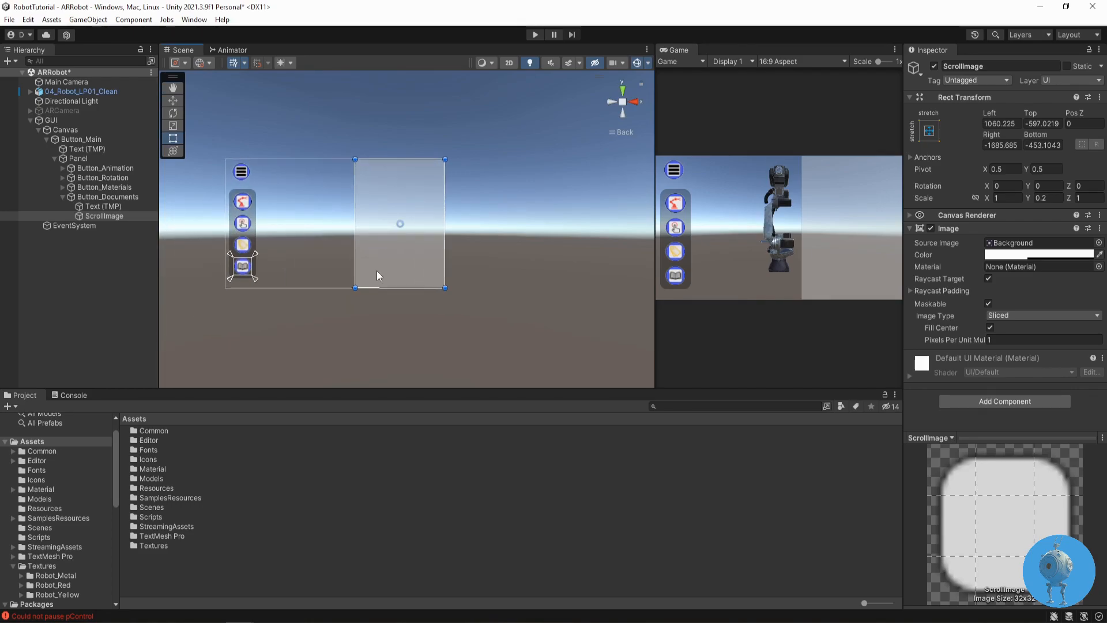
{"action": "scroll", "coordinate": [376, 271], "scroll_direction": "up", "scroll_amount": 2}
{"action": "scroll", "coordinate": [376, 271], "scroll_direction": "up", "scroll_amount": 3}
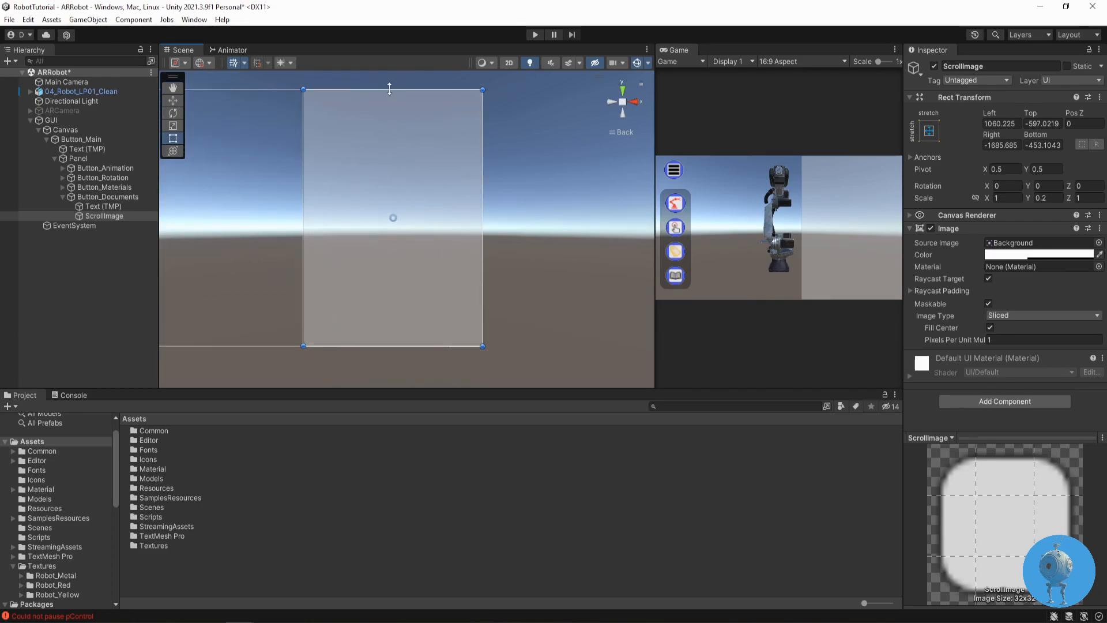
{"action": "left_click_drag", "start_coordinate": [389, 93], "coordinate": [389, 104]}
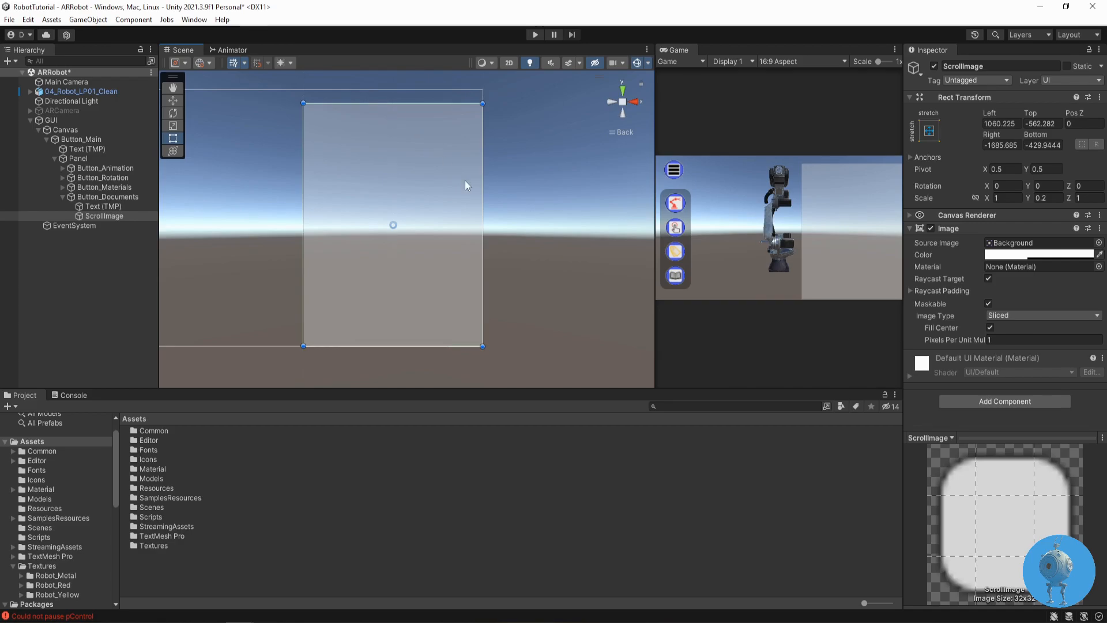
{"action": "left_click_drag", "start_coordinate": [481, 181], "coordinate": [472, 179]}
{"action": "left_click_drag", "start_coordinate": [406, 346], "coordinate": [406, 335]}
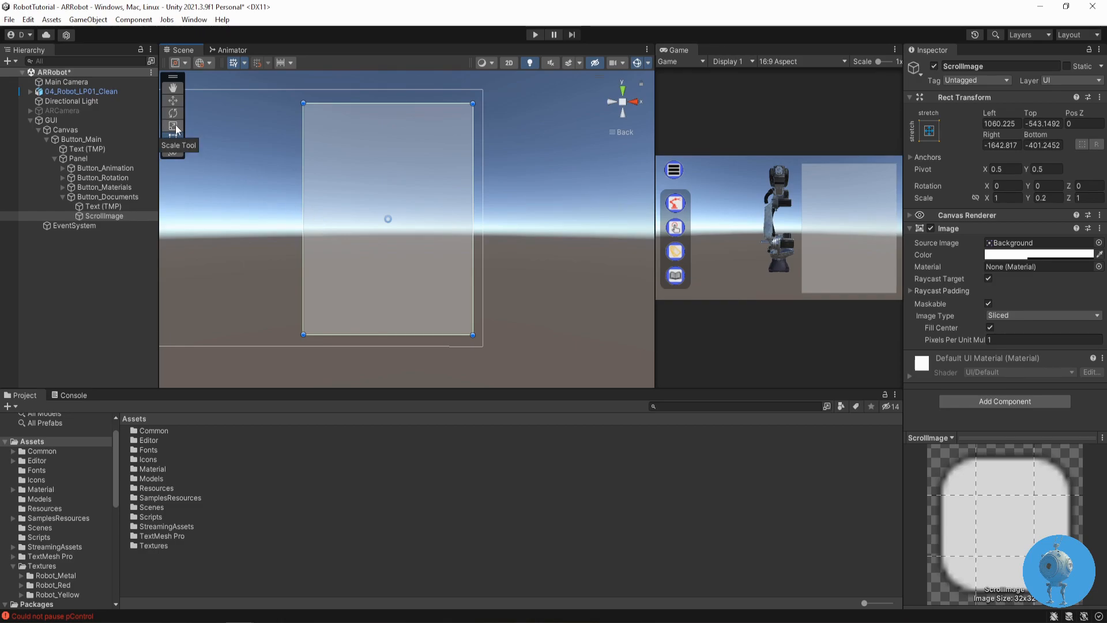
{"action": "left_click", "coordinate": [173, 100]}
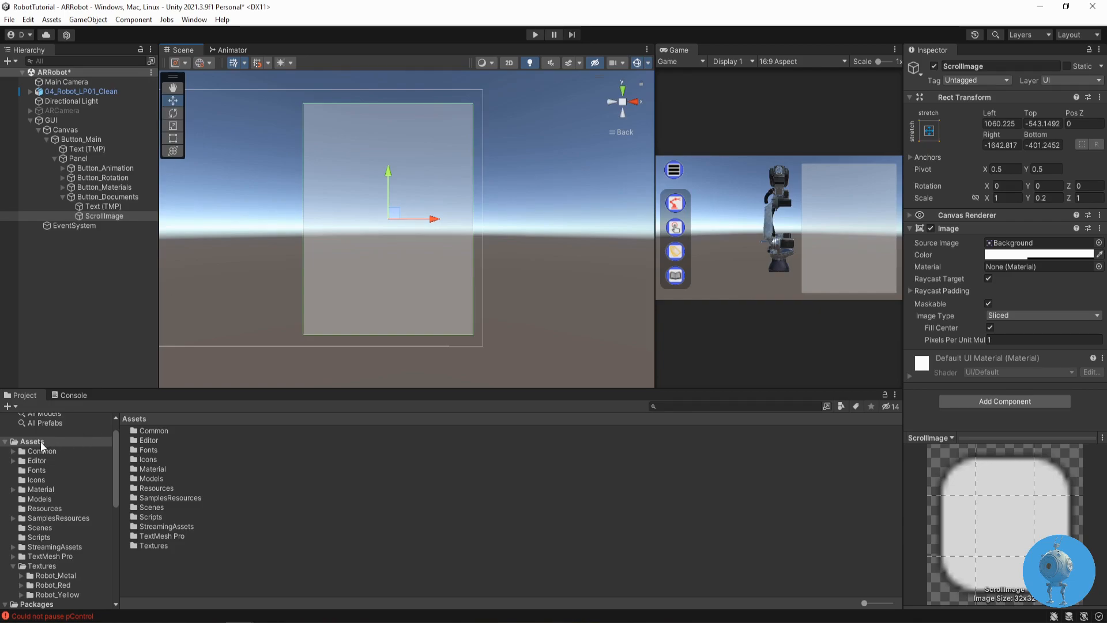
Step: Create a folder named TechnicalInformation inside the Textures assets folder
{"action": "scroll", "coordinate": [50, 528], "scroll_direction": "down", "scroll_amount": 2}
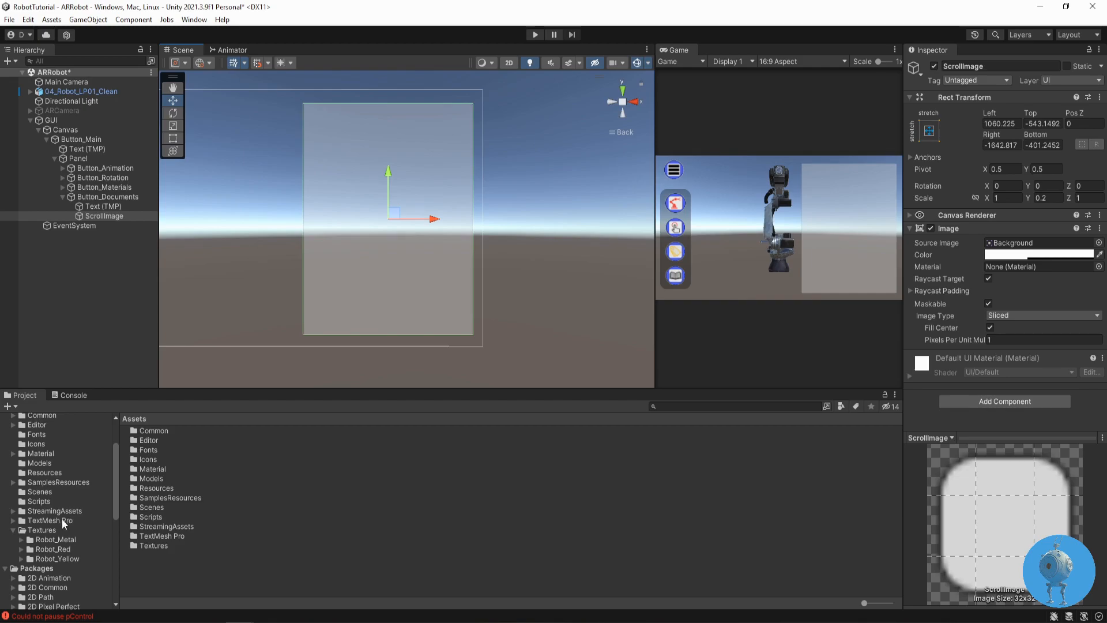
{"action": "left_click", "coordinate": [46, 530]}
{"action": "right_click", "coordinate": [179, 492]}
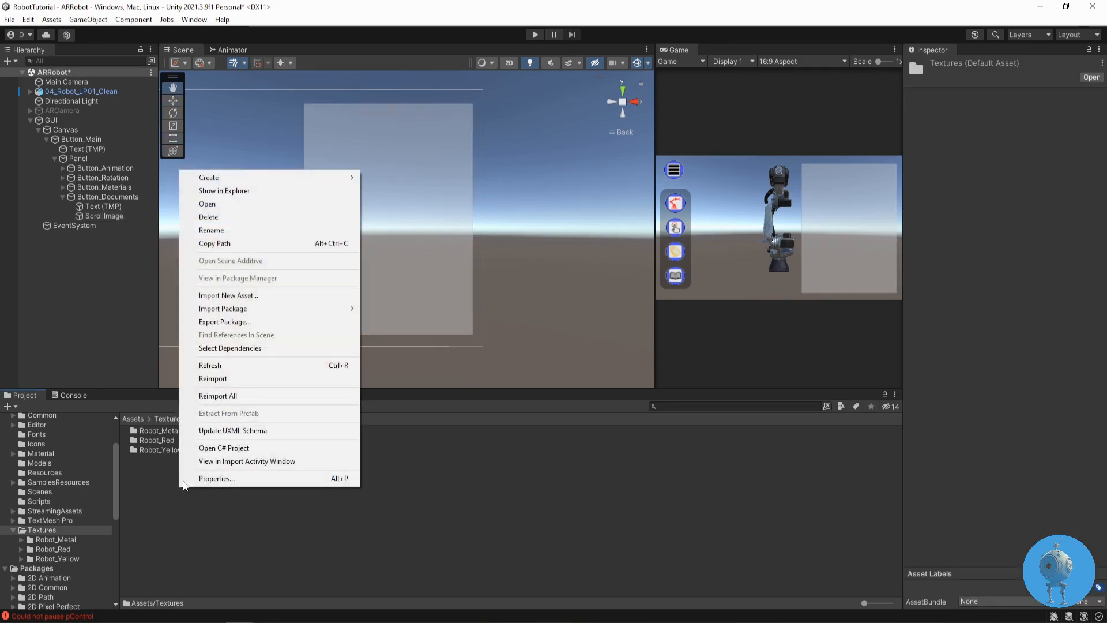
{"action": "mouse_move", "coordinate": [230, 179]}
{"action": "left_click", "coordinate": [383, 91]}
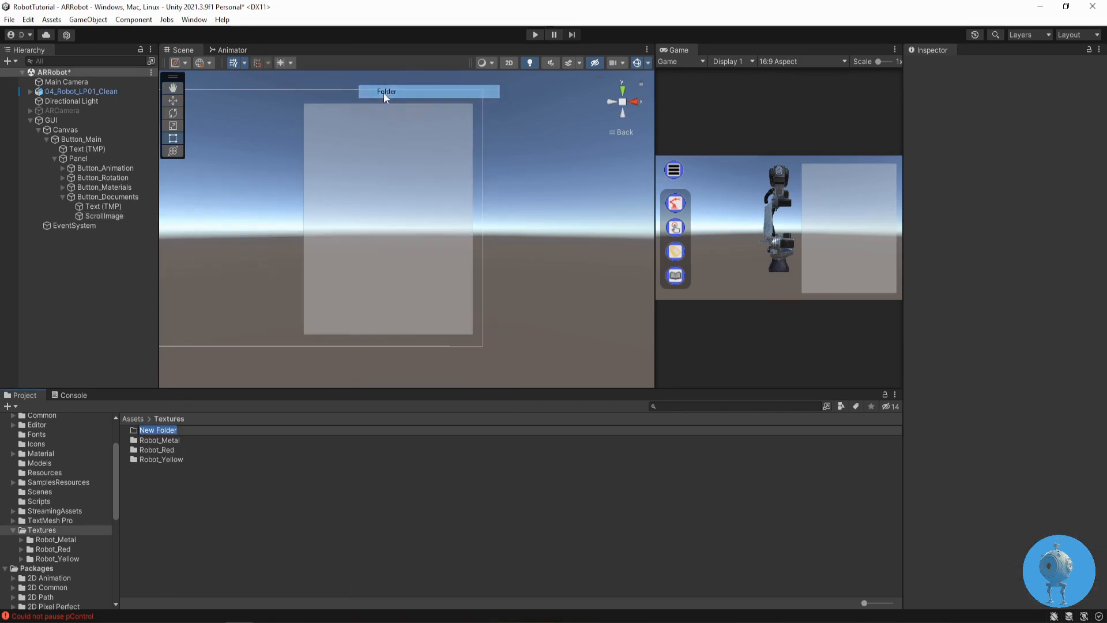
{"action": "type", "text": "Technicallnformation"}
{"action": "key", "text": "Return"}
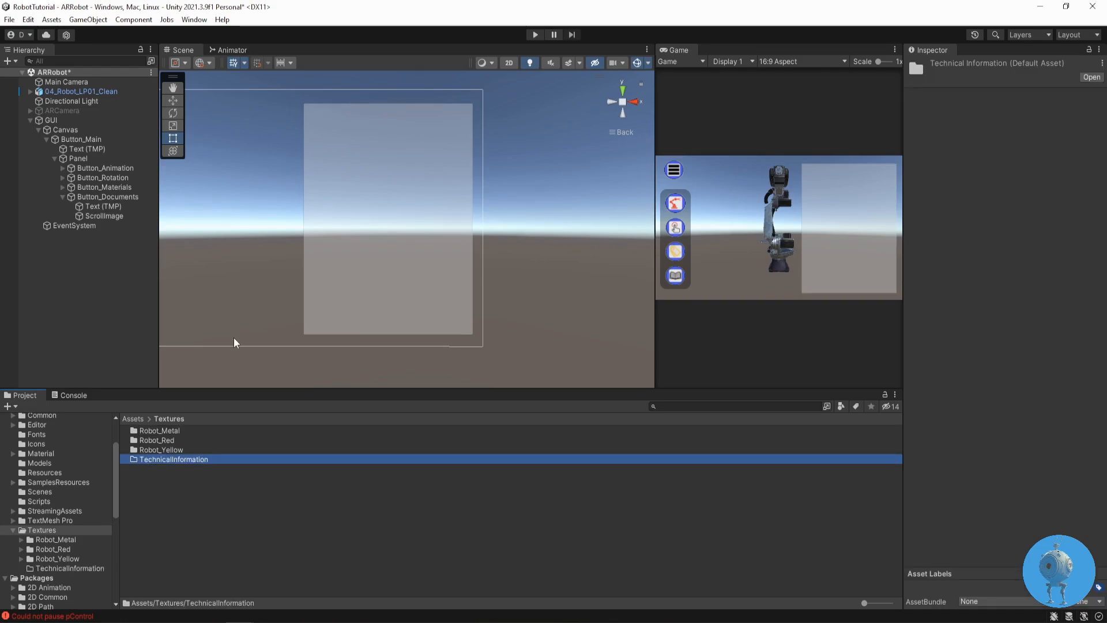
Step: Open the TechnicalInformation folder and import the image 01_Frame.png into it
{"action": "double_click", "coordinate": [192, 458]}
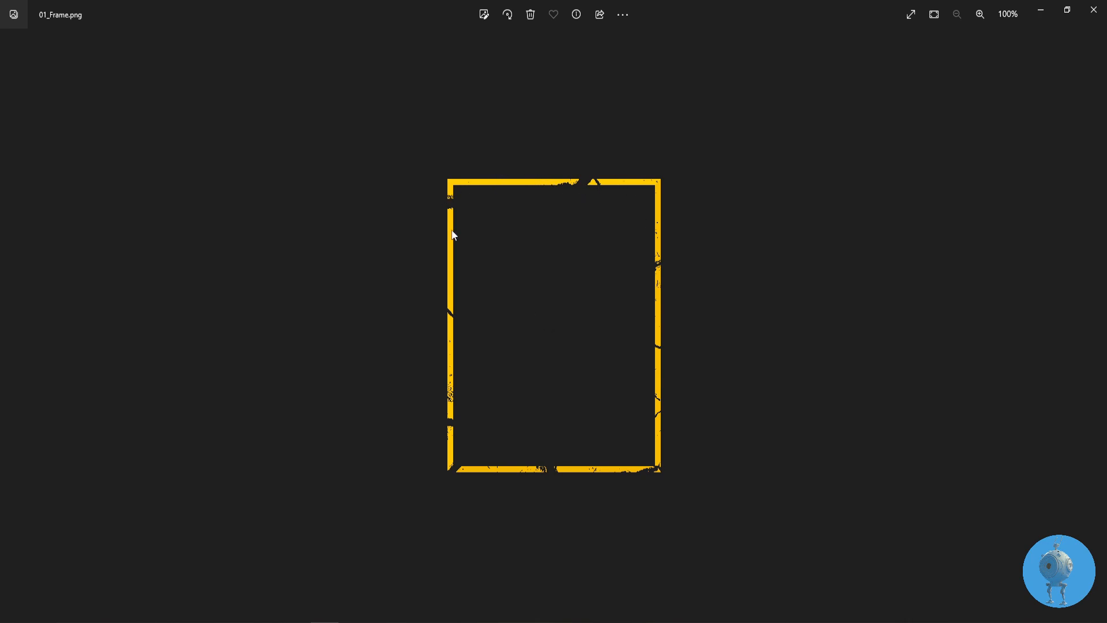
{"action": "left_click", "coordinate": [1040, 9]}
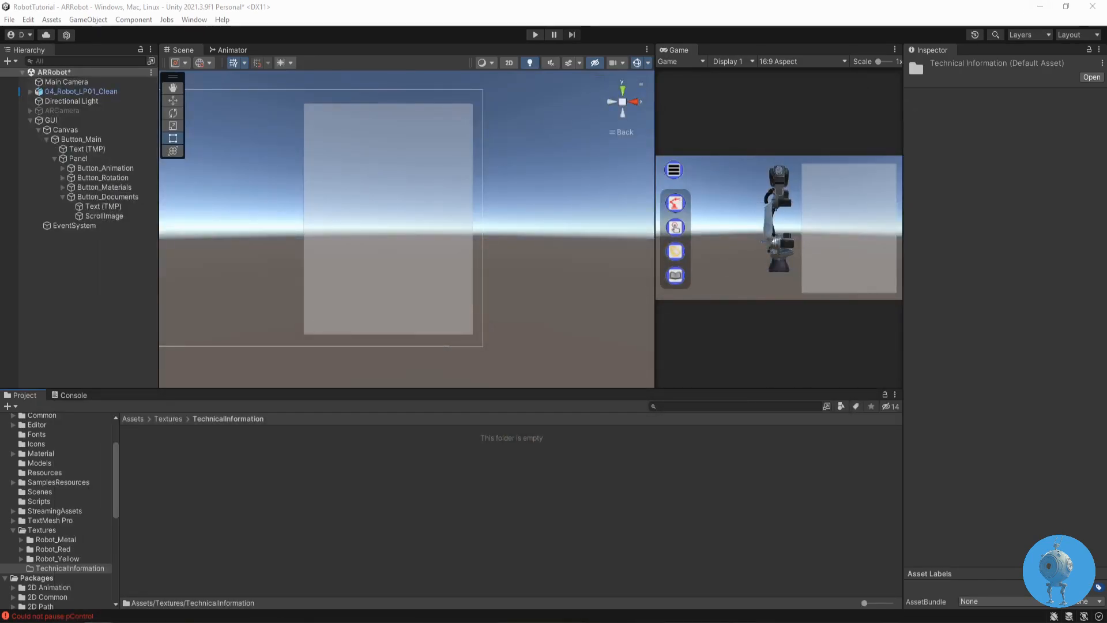
{"action": "left_click_drag", "start_coordinate": [64, 514], "coordinate": [188, 455]}
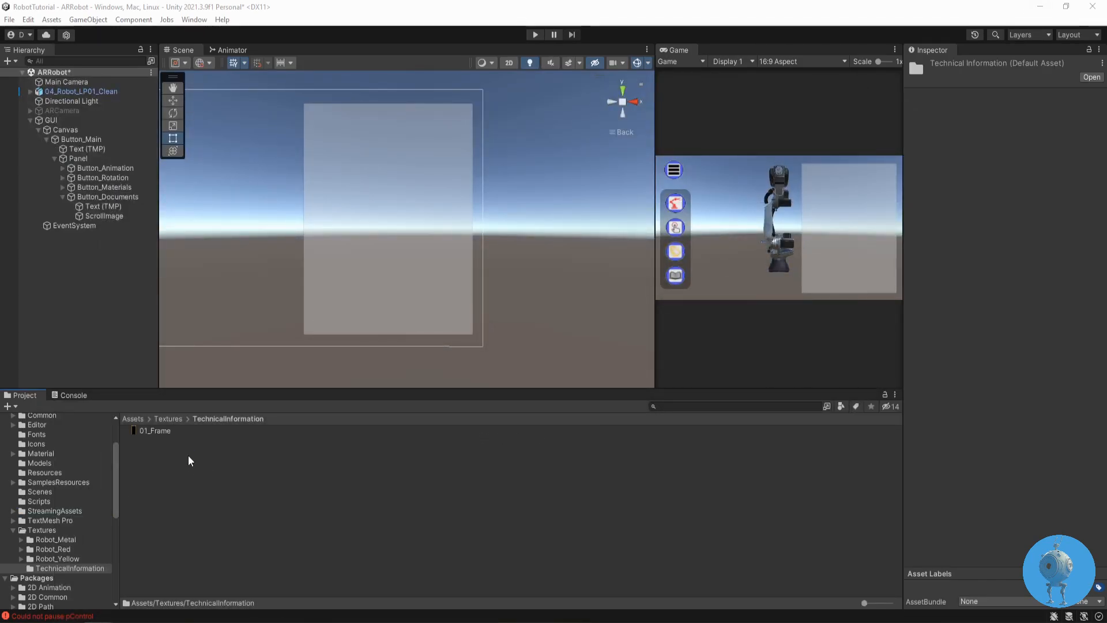
Step: Apply the Sprite (2D and UI) texture type to 01_Frame and assign it as ScrollImage's source image
{"action": "left_click", "coordinate": [151, 432]}
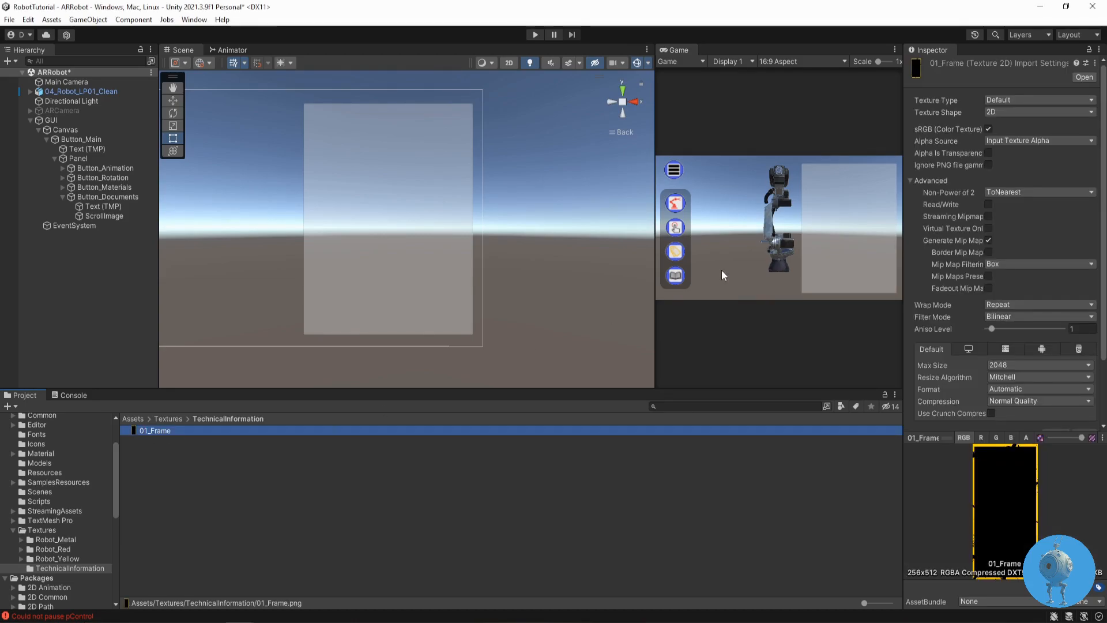
{"action": "left_click", "coordinate": [1022, 100]}
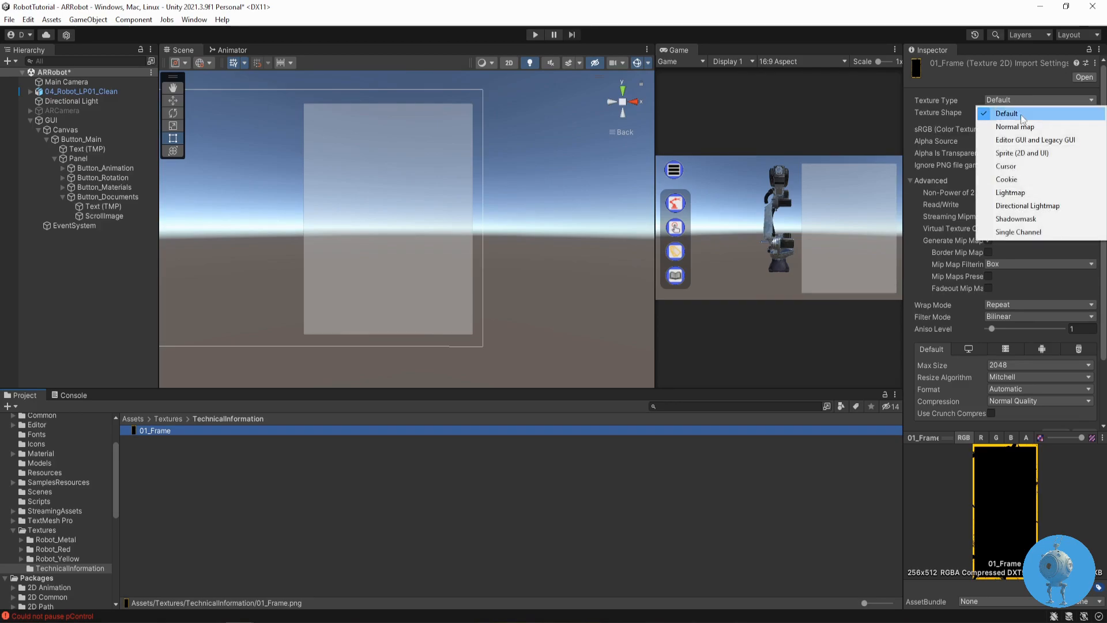
{"action": "left_click", "coordinate": [1004, 153]}
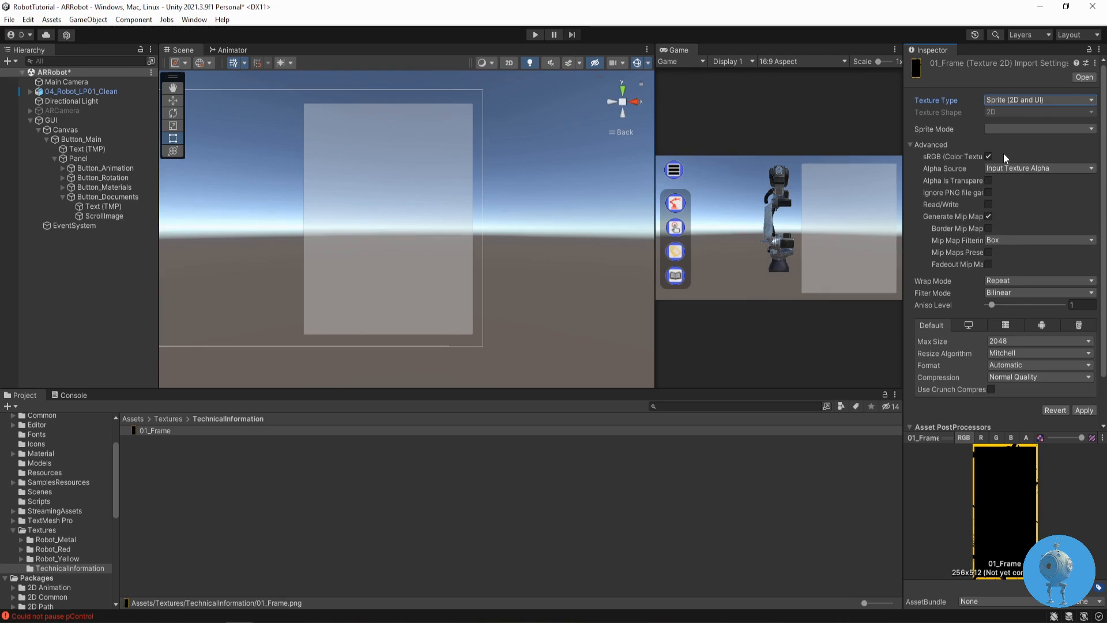
{"action": "left_click", "coordinate": [1083, 411]}
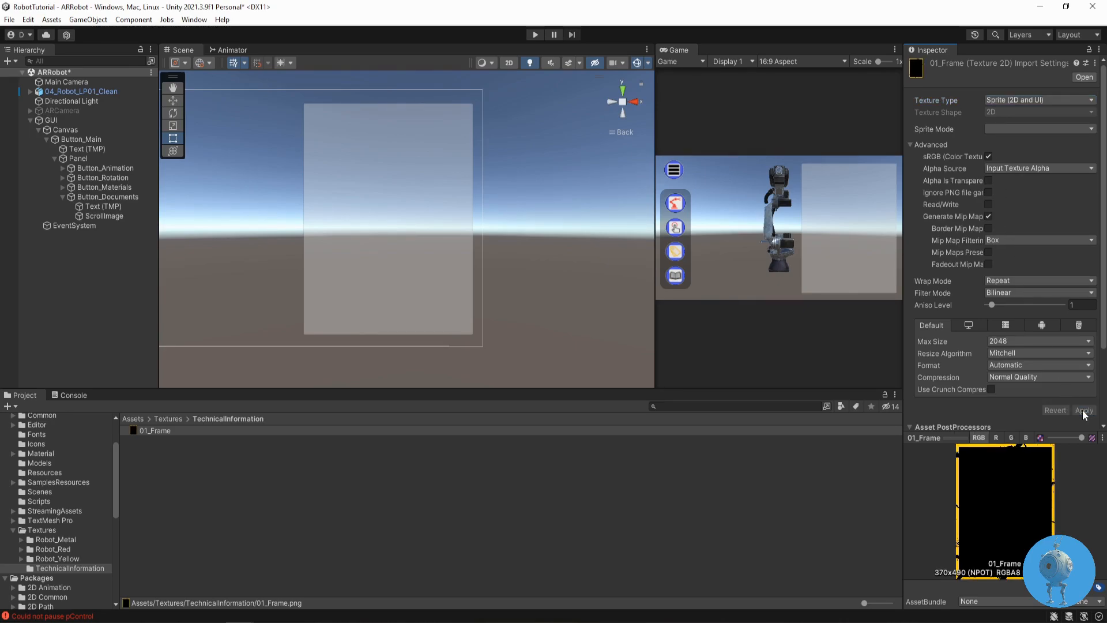
{"action": "left_click", "coordinate": [104, 215]}
{"action": "left_click_drag", "start_coordinate": [155, 430], "coordinate": [1027, 247]}
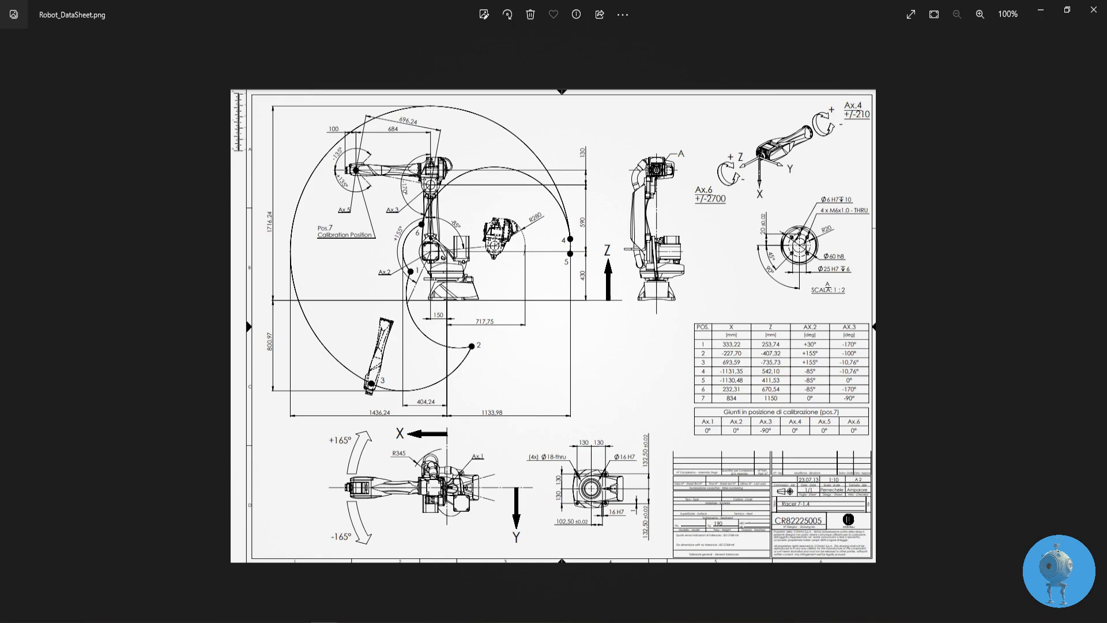
Step: Import Robot_DataSheet.png into the TechnicalInformation folder and select the imported texture
{"action": "left_click", "coordinate": [1041, 10]}
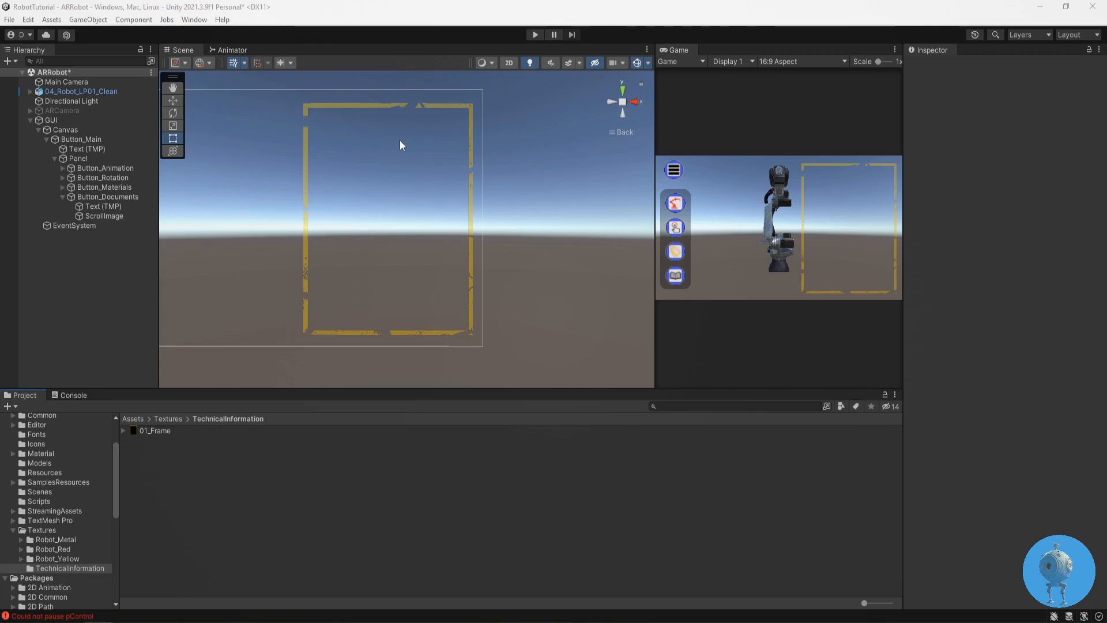
{"action": "left_click_drag", "start_coordinate": [211, 235], "coordinate": [372, 200]}
{"action": "left_click_drag", "start_coordinate": [513, 355], "coordinate": [415, 254]}
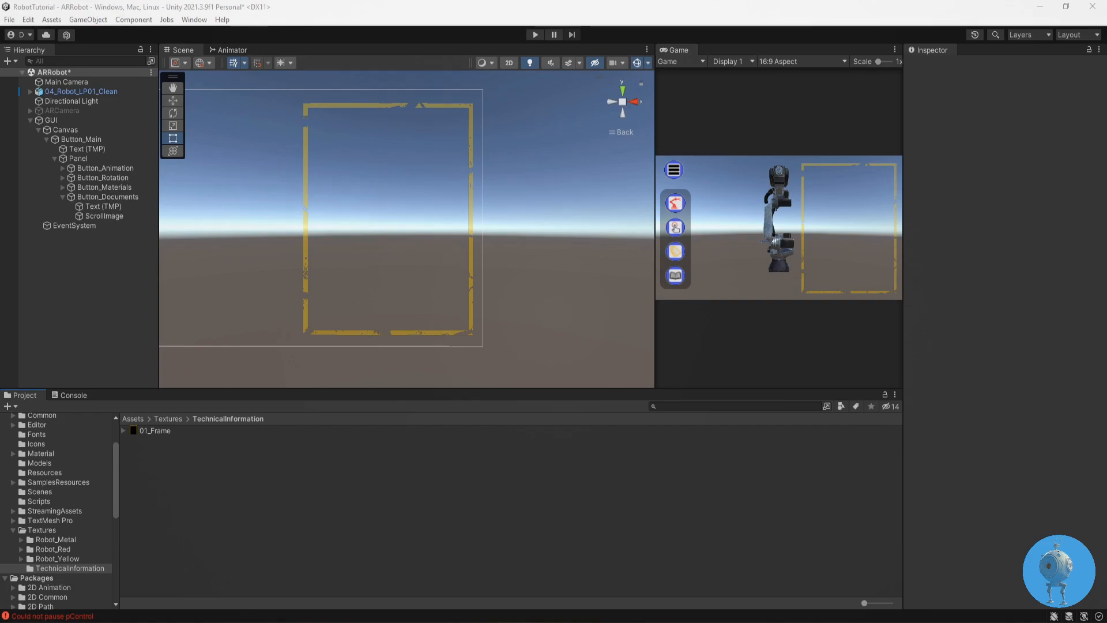
{"action": "left_click_drag", "start_coordinate": [0, 491], "coordinate": [185, 458]}
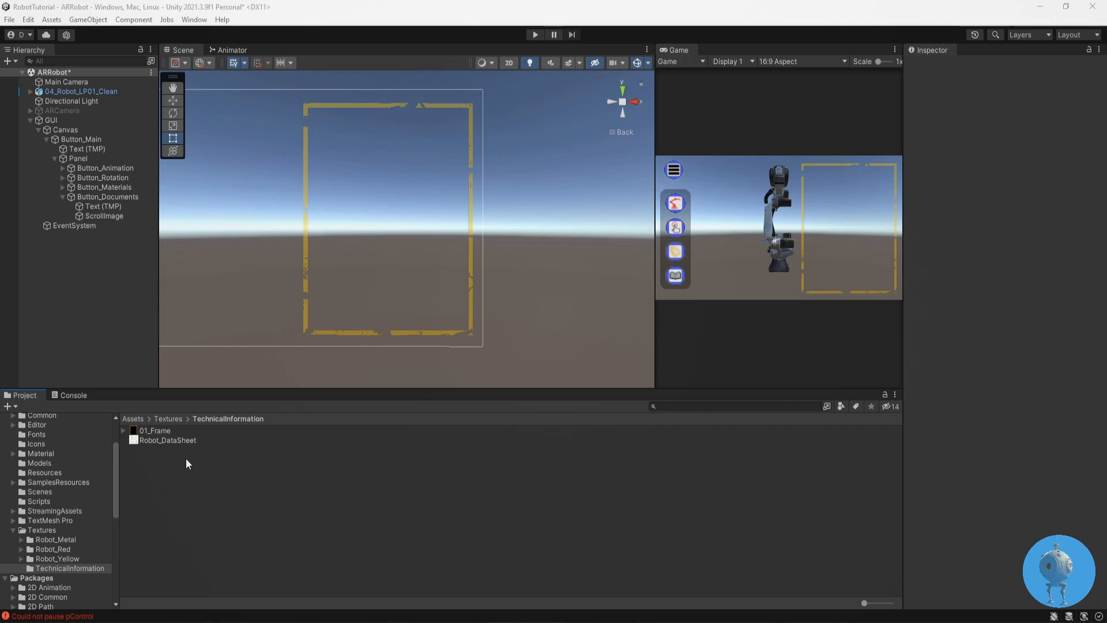
{"action": "left_click", "coordinate": [153, 439]}
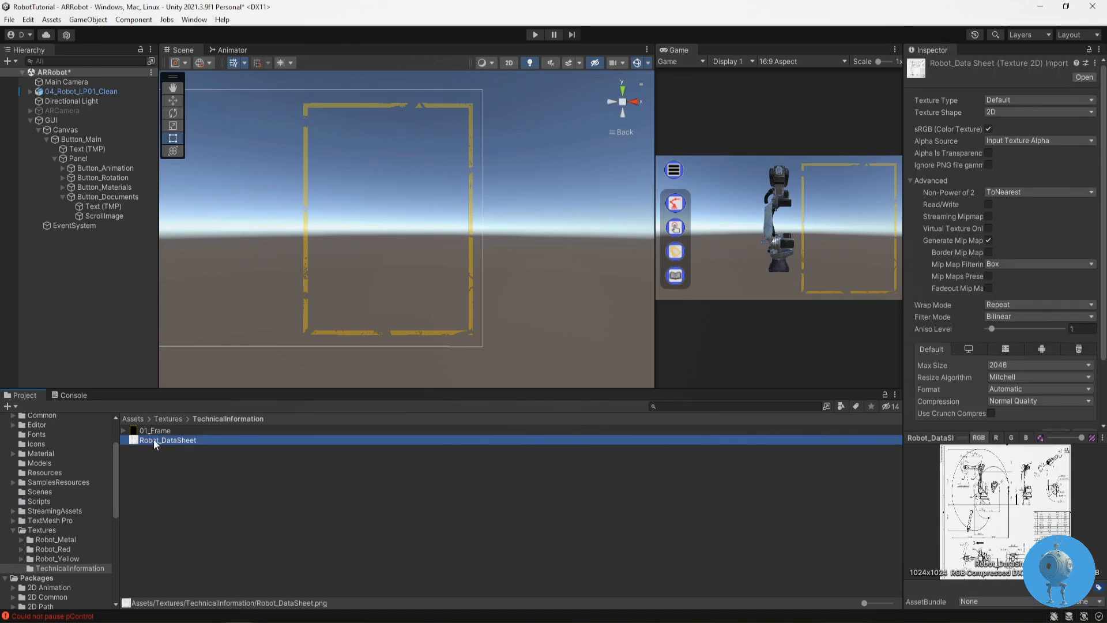
Step: Select ScrollImage, dock the Game view back alongside the Animator view, and return to the Scene view with the Move tool
{"action": "left_click", "coordinate": [109, 215]}
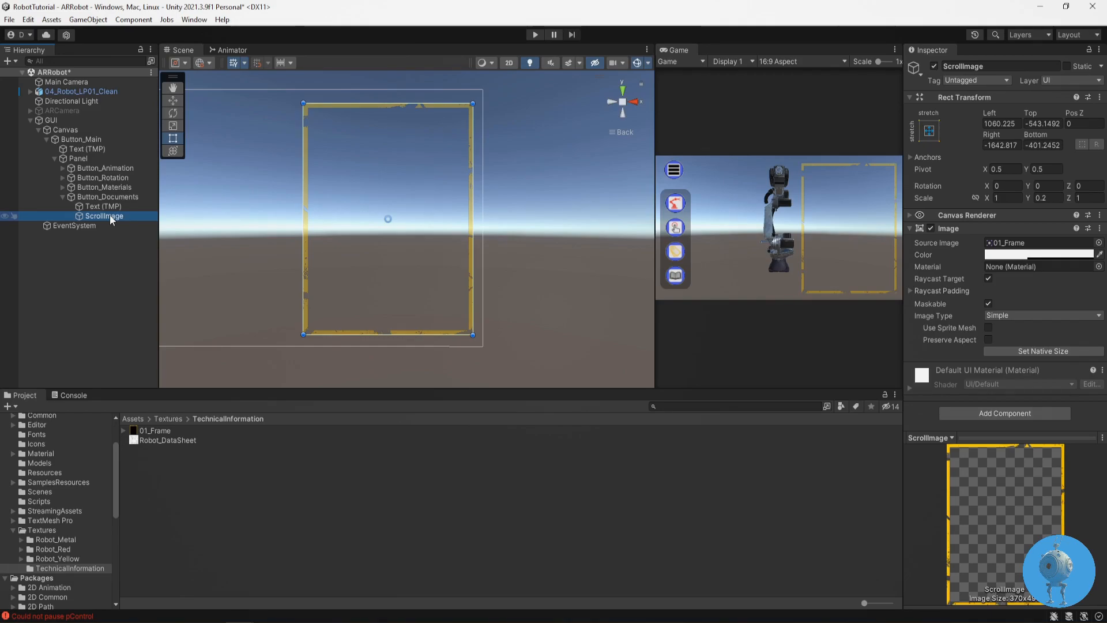
{"action": "left_click_drag", "start_coordinate": [680, 51], "coordinate": [218, 51]}
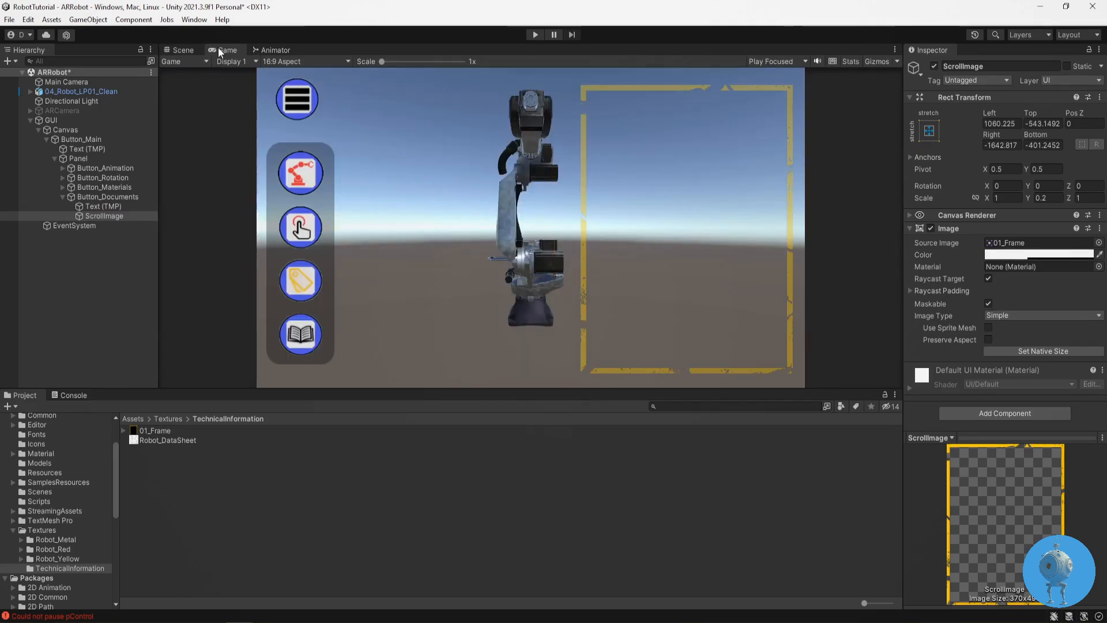
{"action": "left_click", "coordinate": [179, 49]}
{"action": "left_click", "coordinate": [169, 100]}
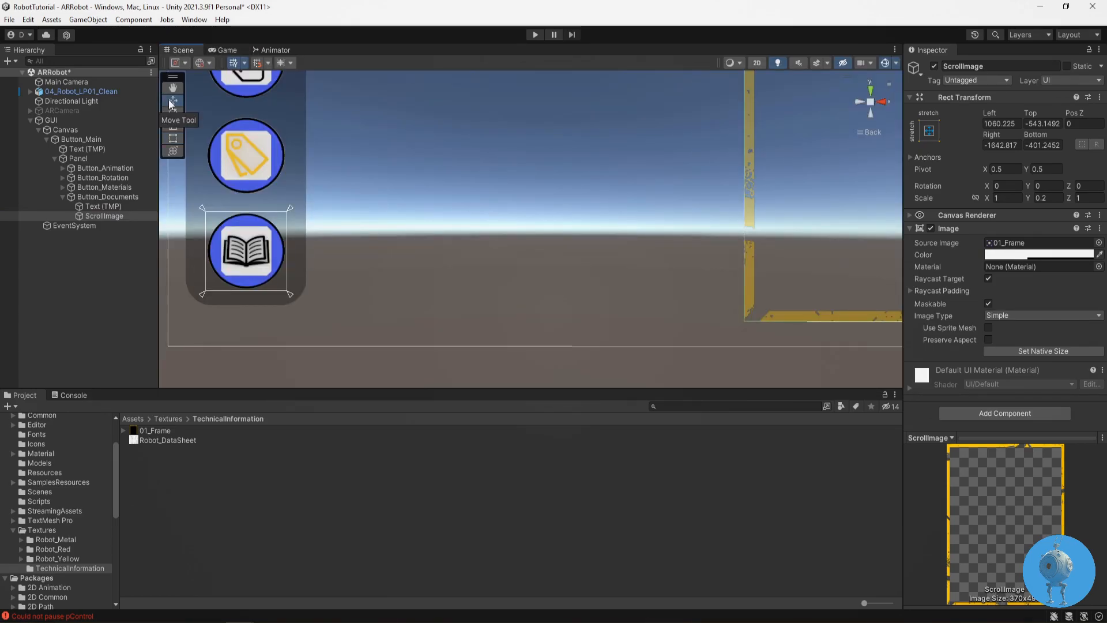
Step: Create a UI Raw Image object in the canvas and name it RobotData
{"action": "left_click", "coordinate": [88, 20]}
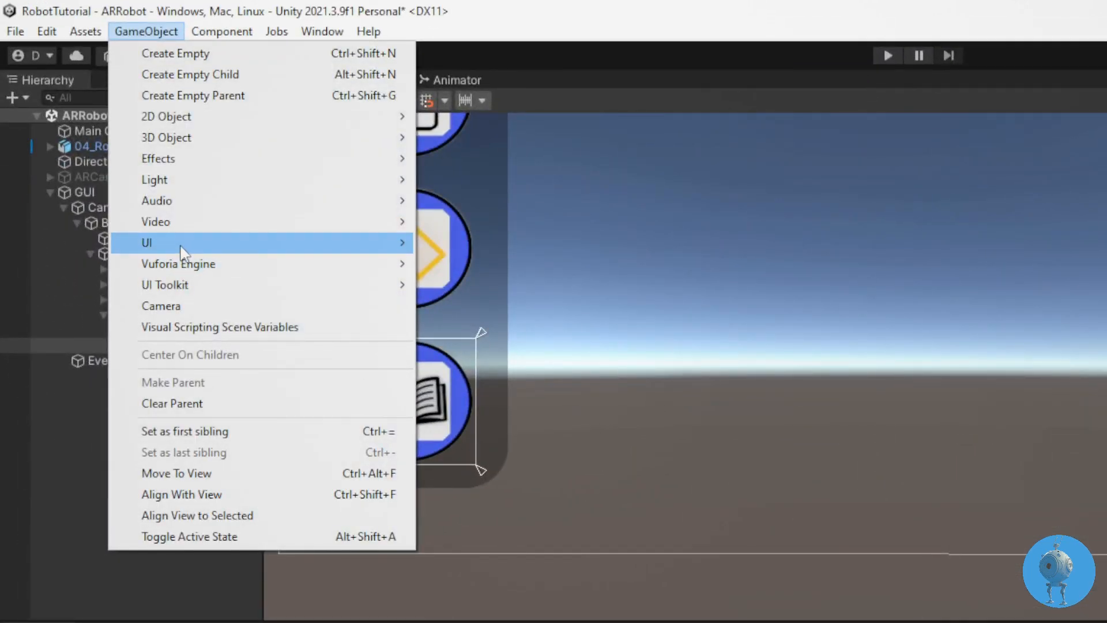
{"action": "mouse_move", "coordinate": [182, 247]}
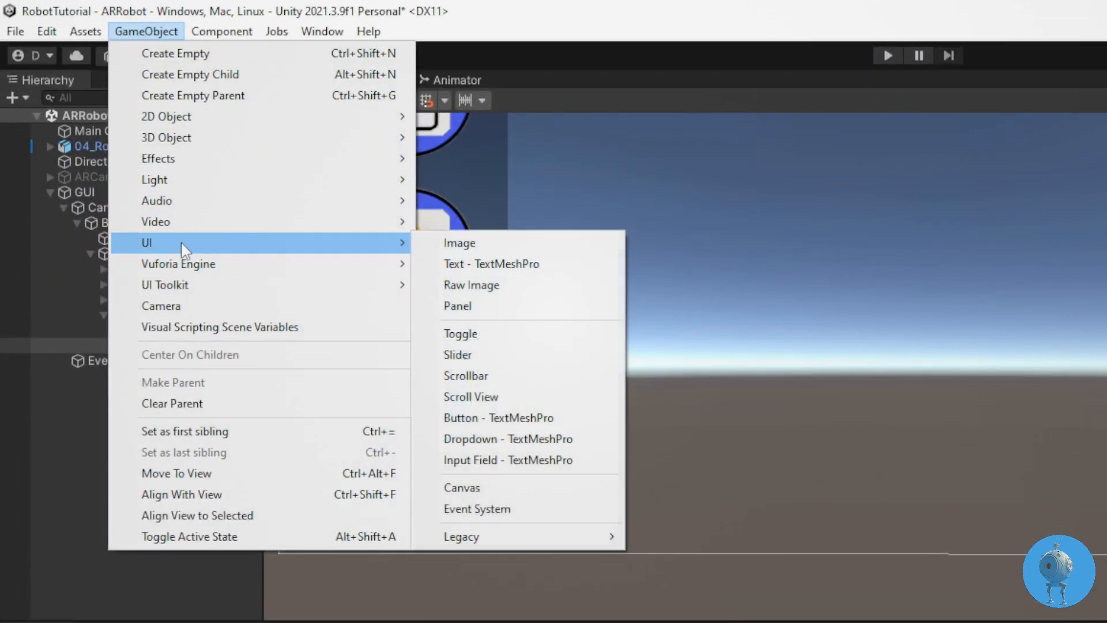
{"action": "left_click", "coordinate": [479, 285]}
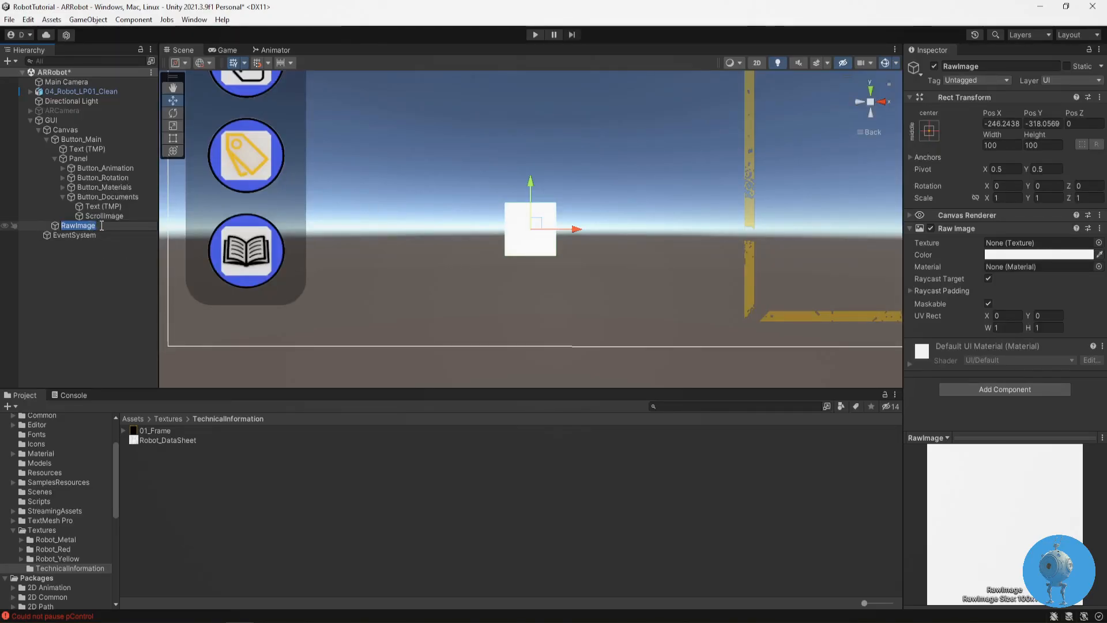
{"action": "type", "text": "RobotData"}
{"action": "key", "text": "Return"}
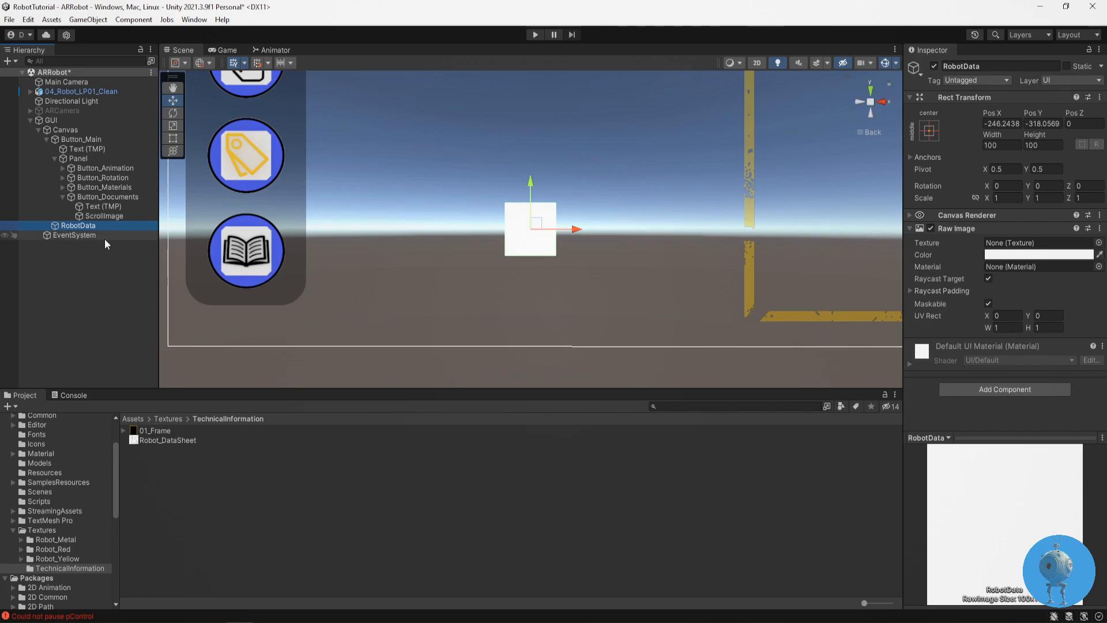
Step: Nest RobotData under ScrollImage and move it to about the middle of the yellow frame
{"action": "scroll", "coordinate": [505, 214], "scroll_direction": "down", "scroll_amount": 5}
{"action": "middle_click_drag", "start_coordinate": [545, 216], "coordinate": [417, 294]}
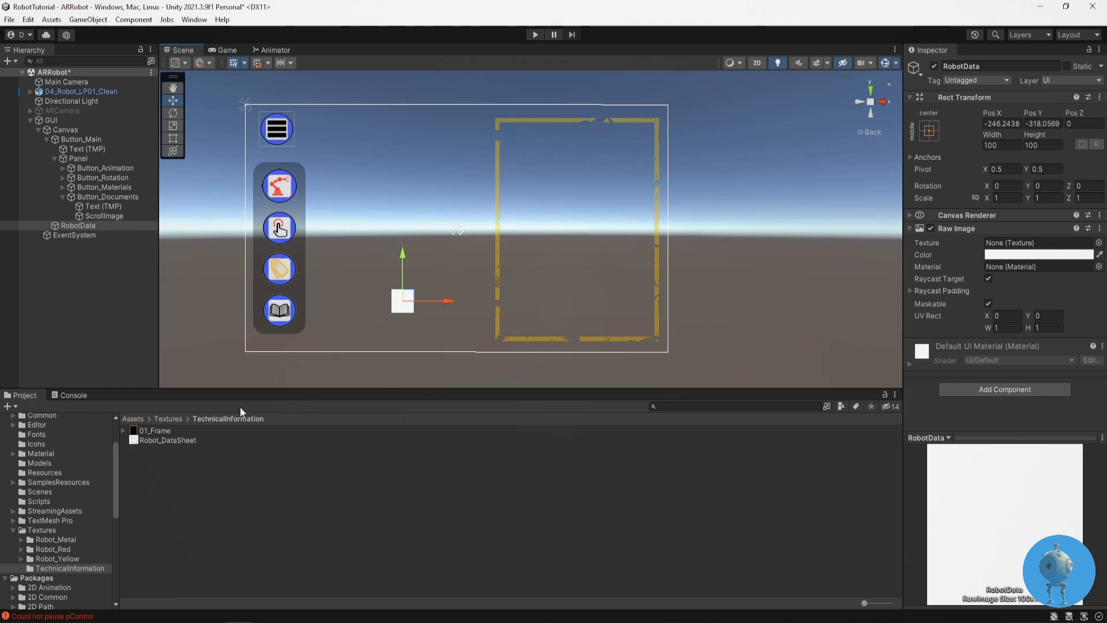
{"action": "left_click", "coordinate": [153, 441]}
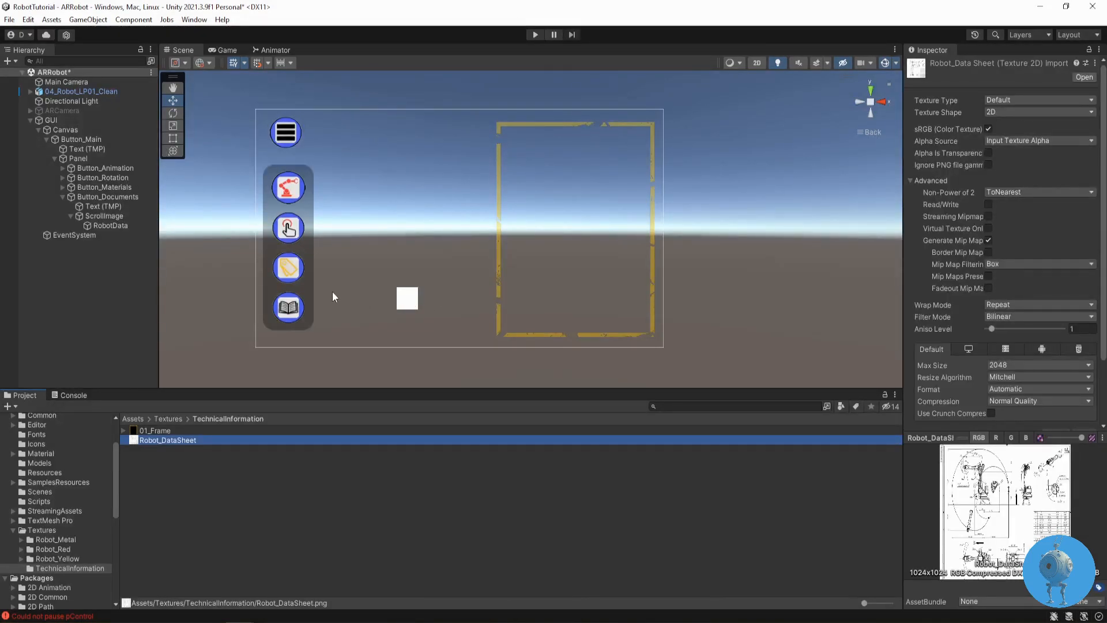
{"action": "left_click", "coordinate": [107, 226]}
{"action": "left_click_drag", "start_coordinate": [437, 298], "coordinate": [582, 190]}
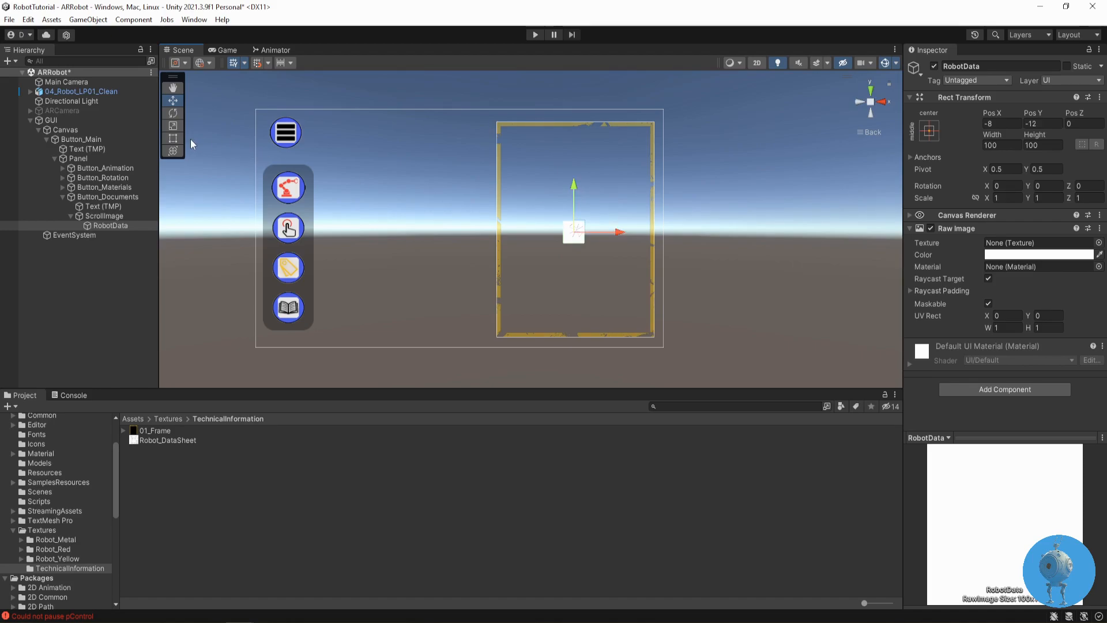
Step: Resize RobotData with the Rect tool to about 1395 by 1151 and position it over the yellow frame
{"action": "left_click", "coordinate": [173, 138]}
{"action": "left_click_drag", "start_coordinate": [584, 242], "coordinate": [814, 431]}
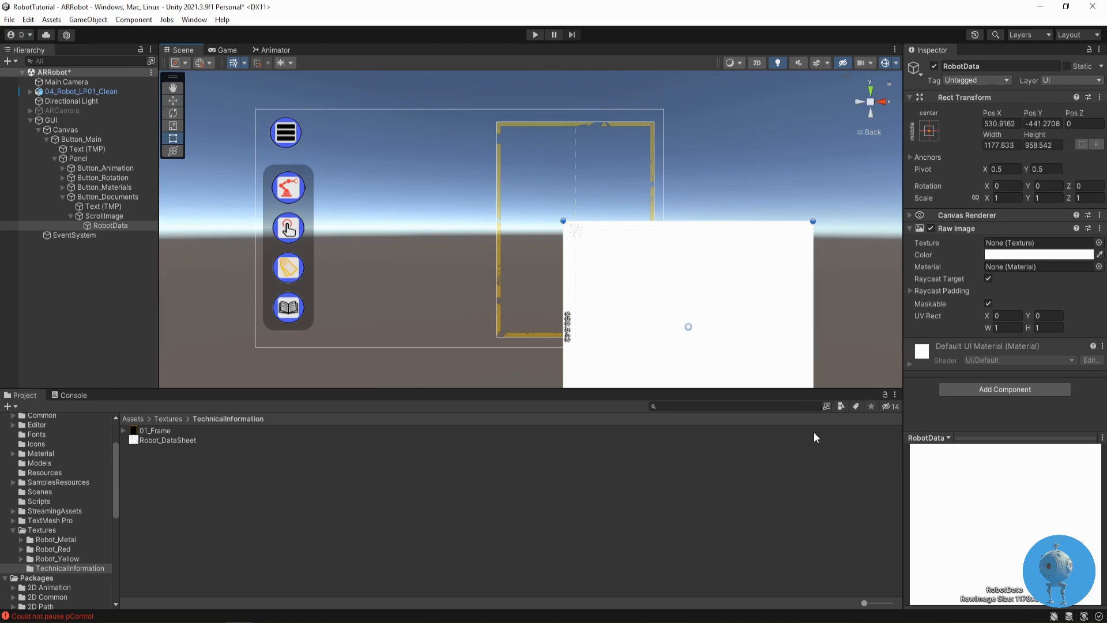
{"action": "left_click_drag", "start_coordinate": [724, 317], "coordinate": [620, 218]}
{"action": "left_click_drag", "start_coordinate": [707, 333], "coordinate": [753, 374]}
{"action": "left_click_drag", "start_coordinate": [625, 306], "coordinate": [599, 295]}
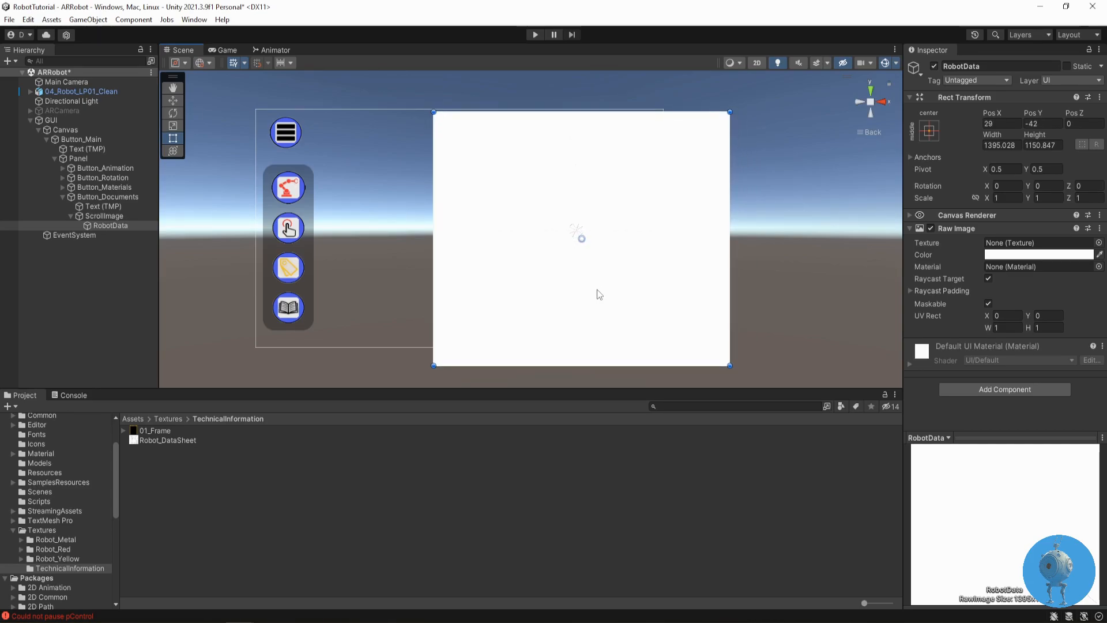
Step: Assign the Robot_DataSheet image as the texture of RobotData's Raw Image
{"action": "left_click", "coordinate": [174, 440]}
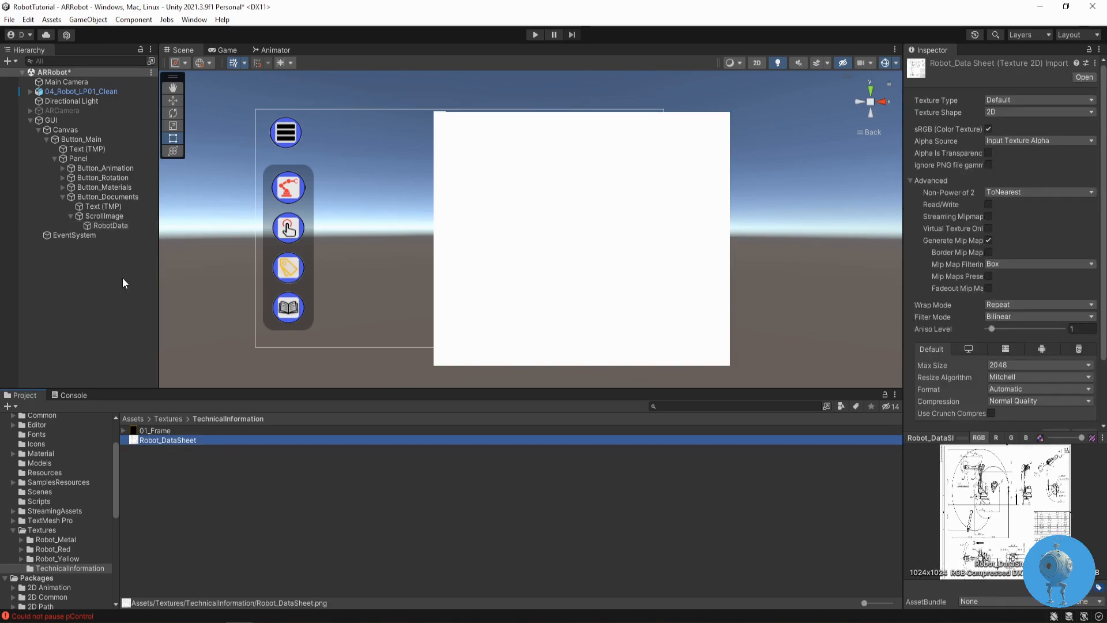
{"action": "left_click", "coordinate": [105, 225]}
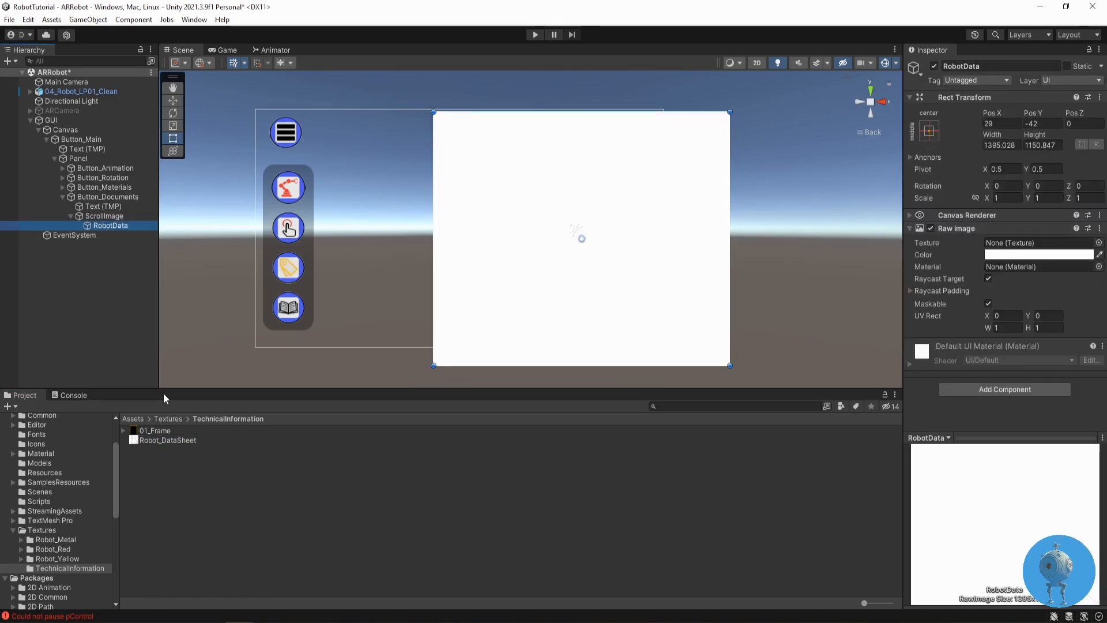
{"action": "left_click_drag", "start_coordinate": [170, 439], "coordinate": [727, 321]}
{"action": "left_click_drag", "start_coordinate": [975, 269], "coordinate": [1015, 244]}
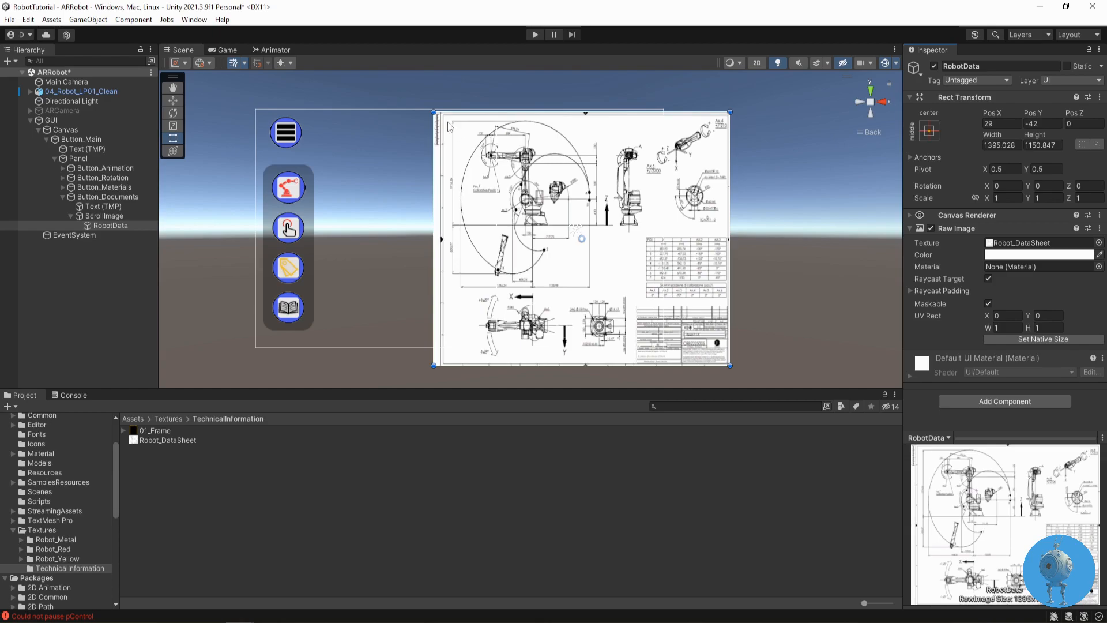
Step: Enlarge RobotData to about 2754 by 2284 at about X 669, Y -412, and briefly hide it to check it against the frame
{"action": "left_click_drag", "start_coordinate": [434, 113], "coordinate": [322, 64]}
{"action": "left_click_drag", "start_coordinate": [468, 184], "coordinate": [580, 211]}
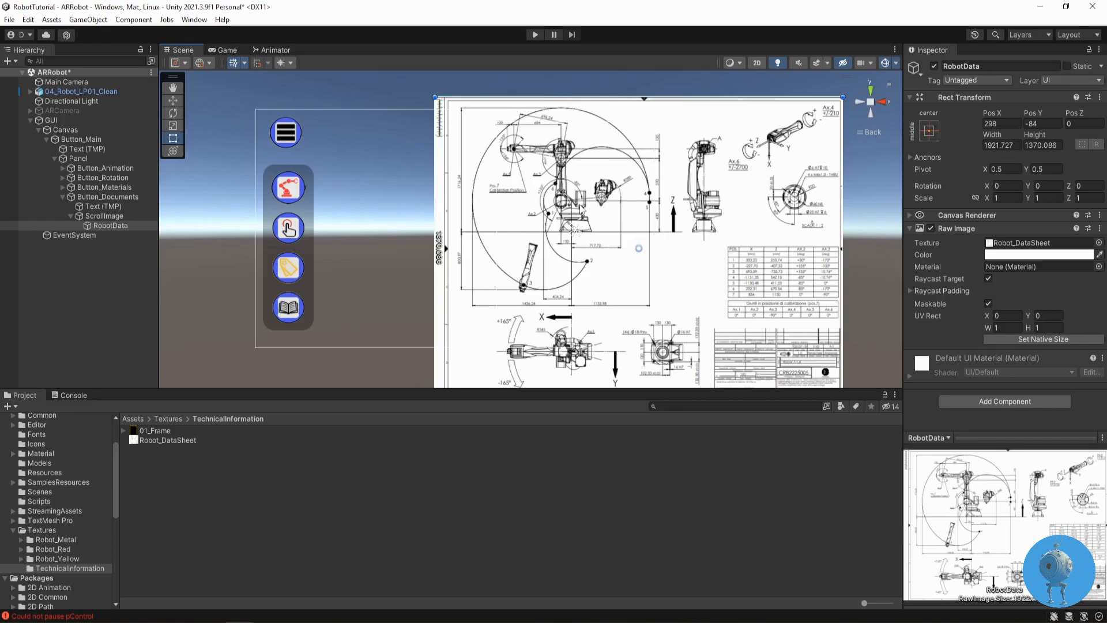
{"action": "scroll", "coordinate": [705, 182], "scroll_direction": "down", "scroll_amount": 2}
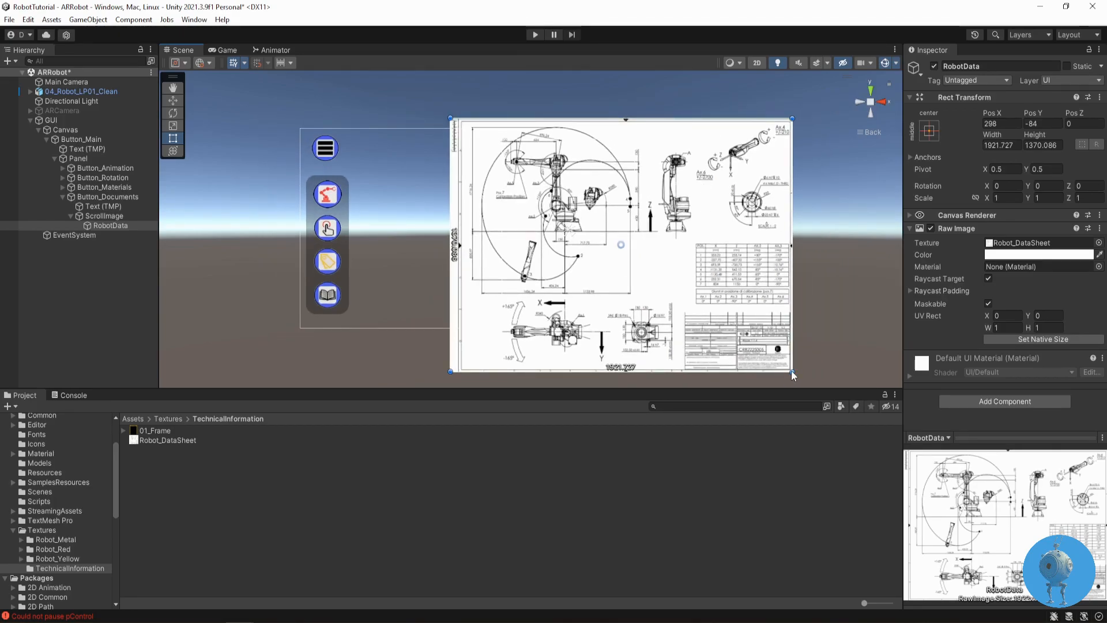
{"action": "left_click_drag", "start_coordinate": [794, 372], "coordinate": [910, 505]}
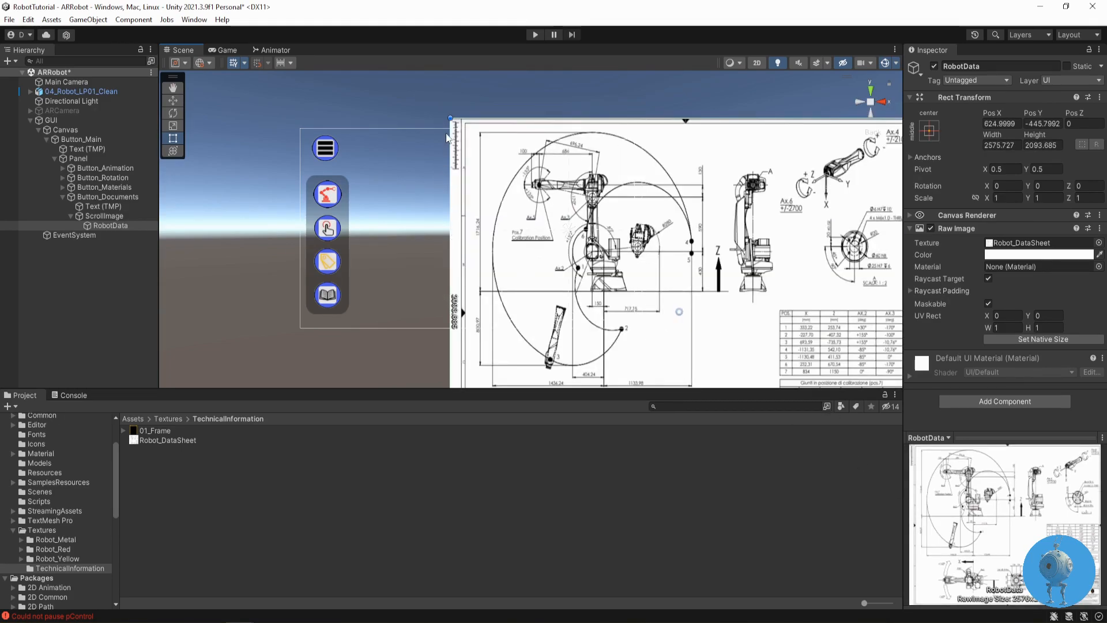
{"action": "left_click_drag", "start_coordinate": [449, 117], "coordinate": [415, 81]}
{"action": "left_click_drag", "start_coordinate": [534, 230], "coordinate": [559, 243]}
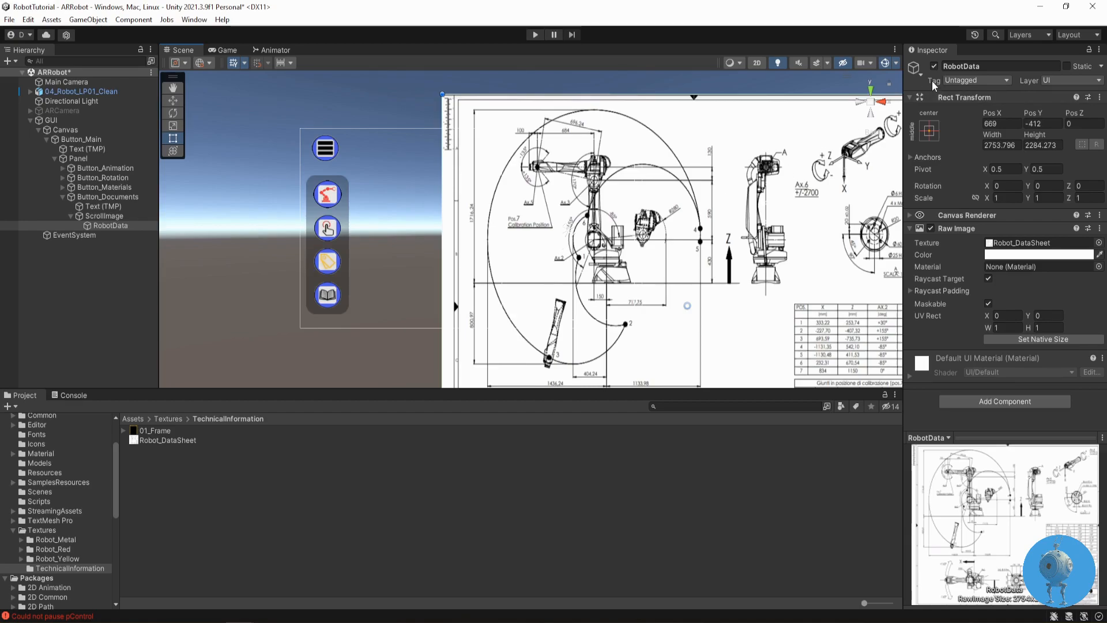
{"action": "left_click", "coordinate": [934, 65]}
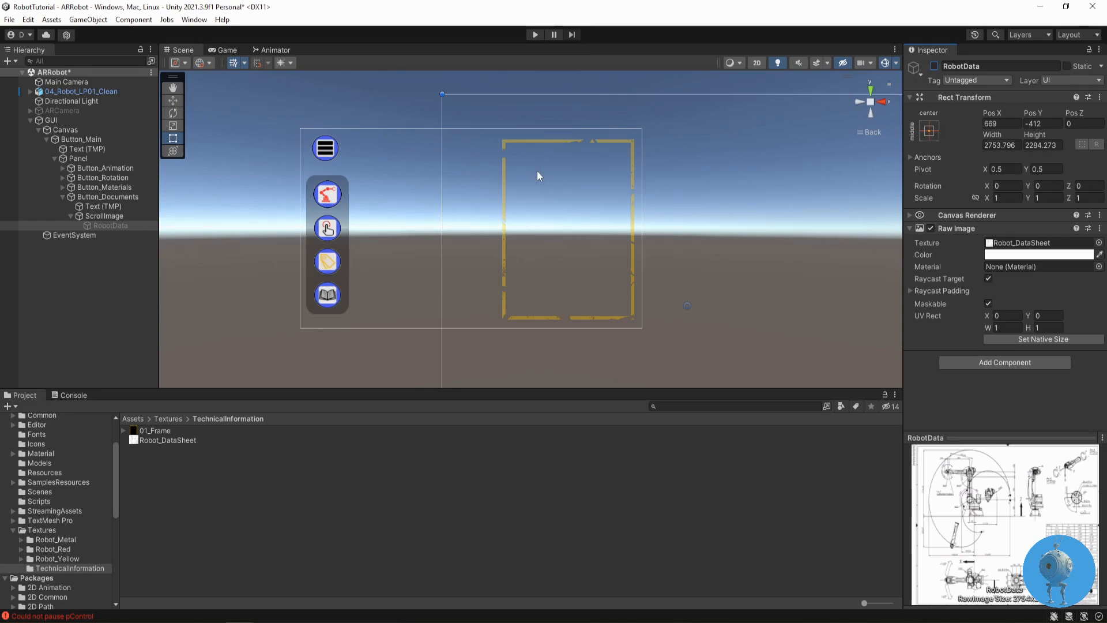
{"action": "left_click", "coordinate": [934, 67]}
Step: Add a Scroll Rect component to ScrollImage
{"action": "left_click", "coordinate": [580, 269]}
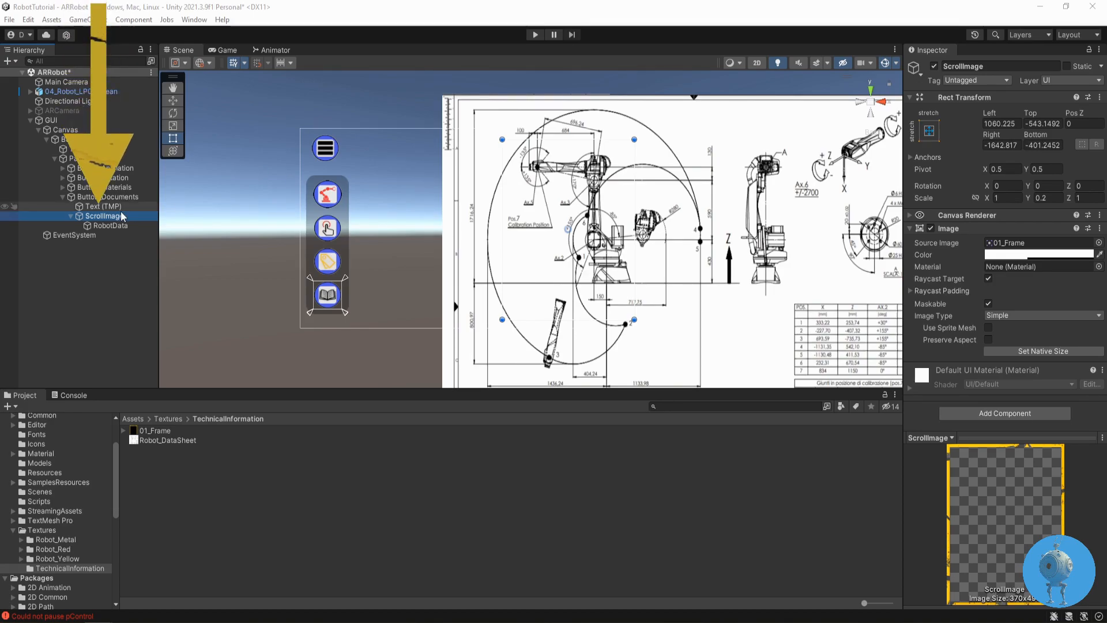
{"action": "left_click", "coordinate": [991, 412]}
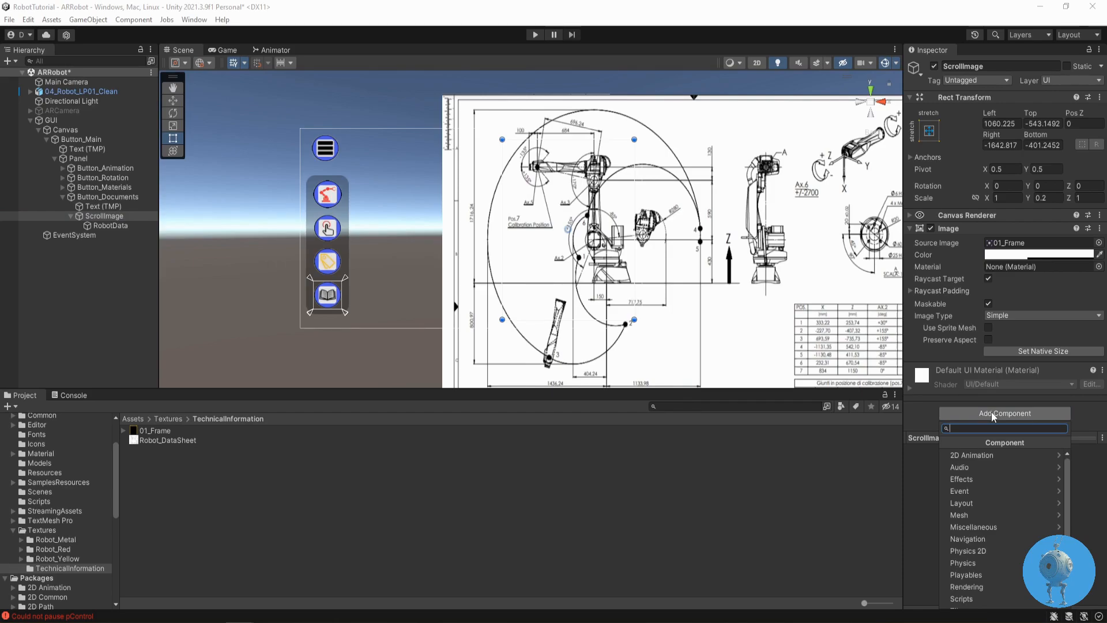
{"action": "type", "text": "scroll"}
{"action": "left_click", "coordinate": [976, 456]}
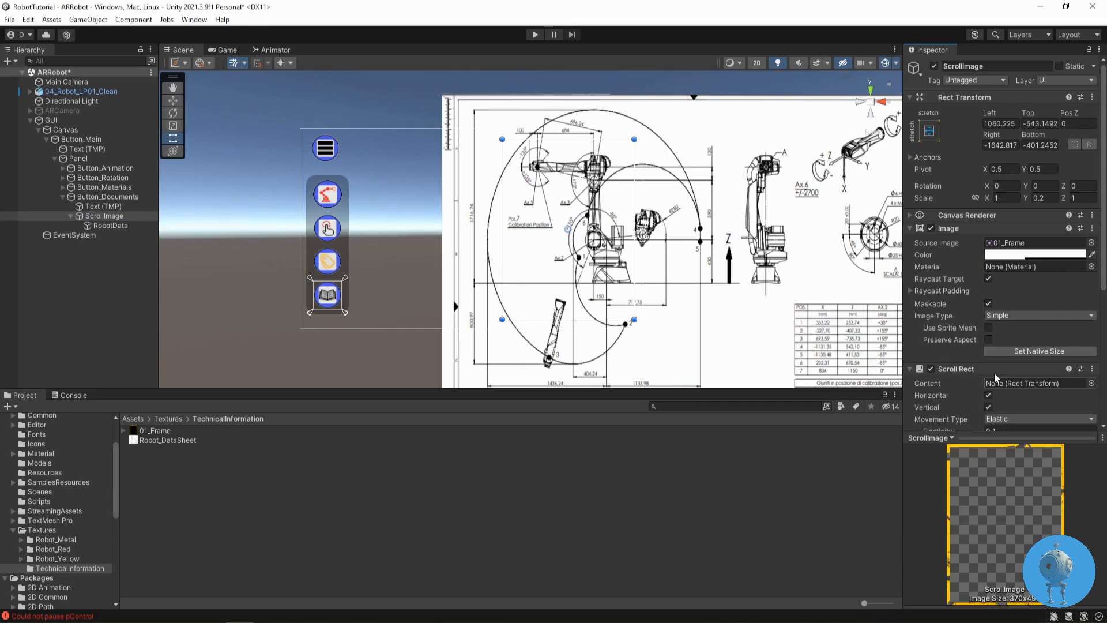
Step: Assign RobotData as the Scroll Rect's content and keep its movement type as Elastic
{"action": "scroll", "coordinate": [995, 382], "scroll_direction": "down", "scroll_amount": 5}
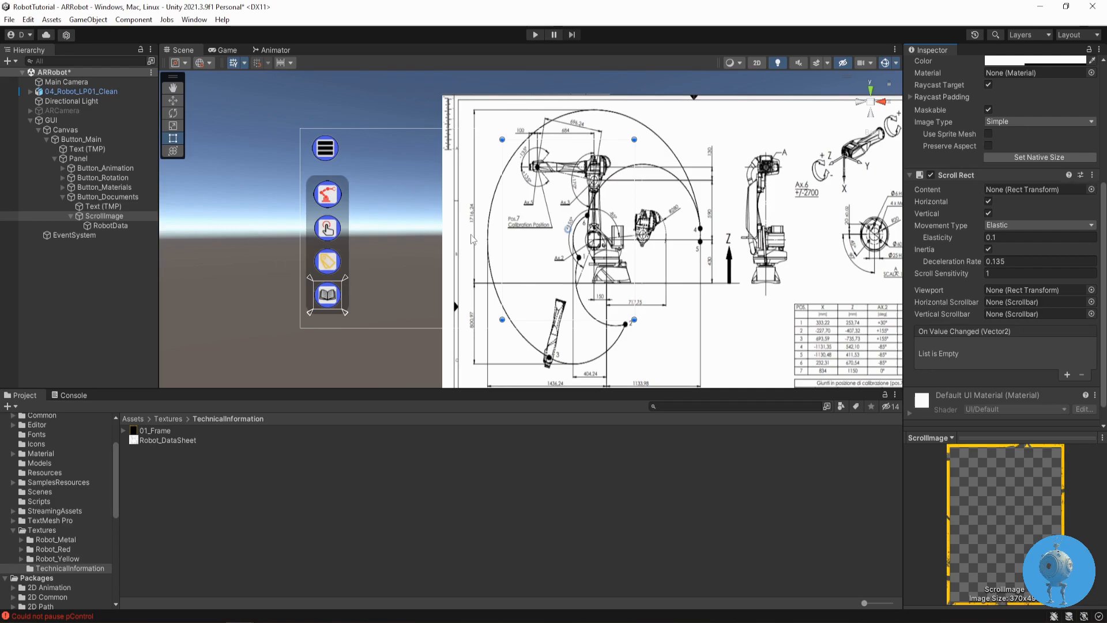
{"action": "left_click_drag", "start_coordinate": [104, 225], "coordinate": [360, 271]}
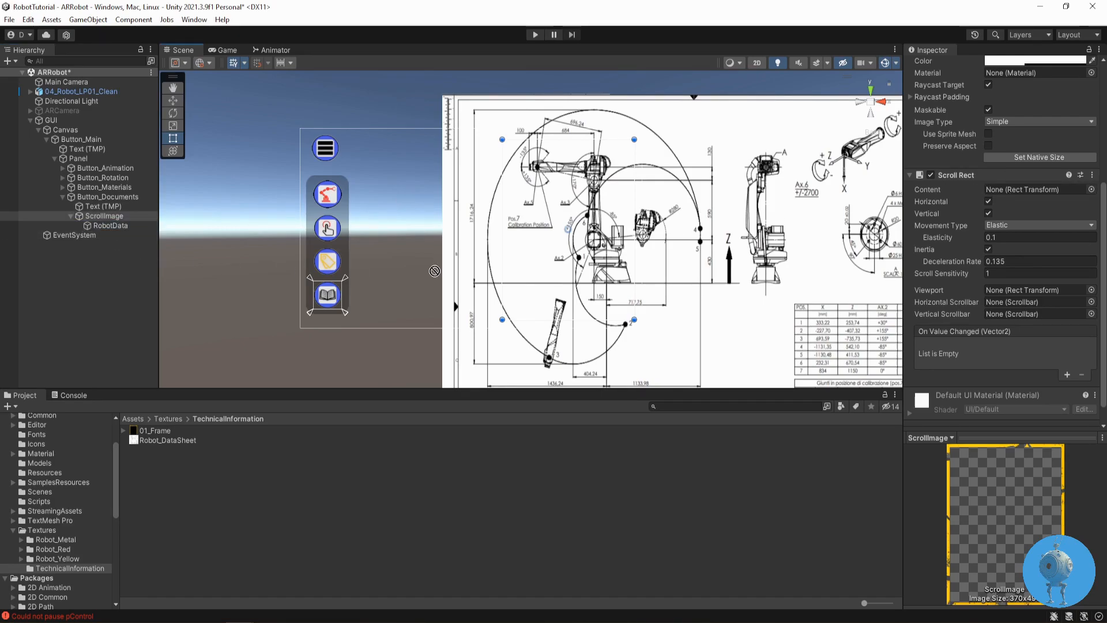
{"action": "left_click_drag", "start_coordinate": [914, 244], "coordinate": [1033, 189]}
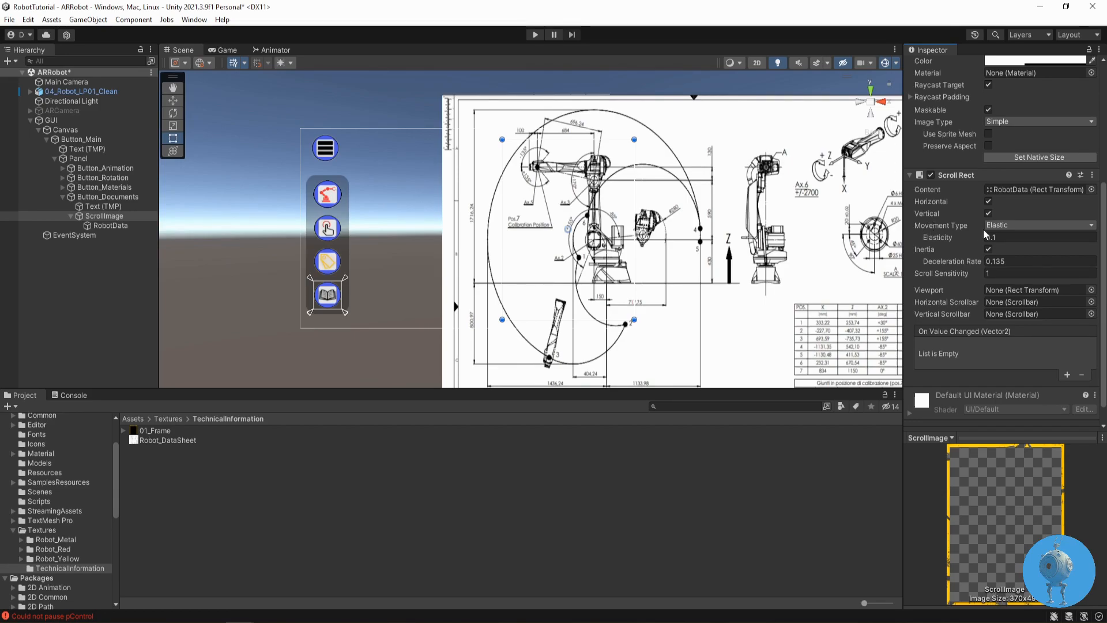
{"action": "left_click", "coordinate": [1018, 225]}
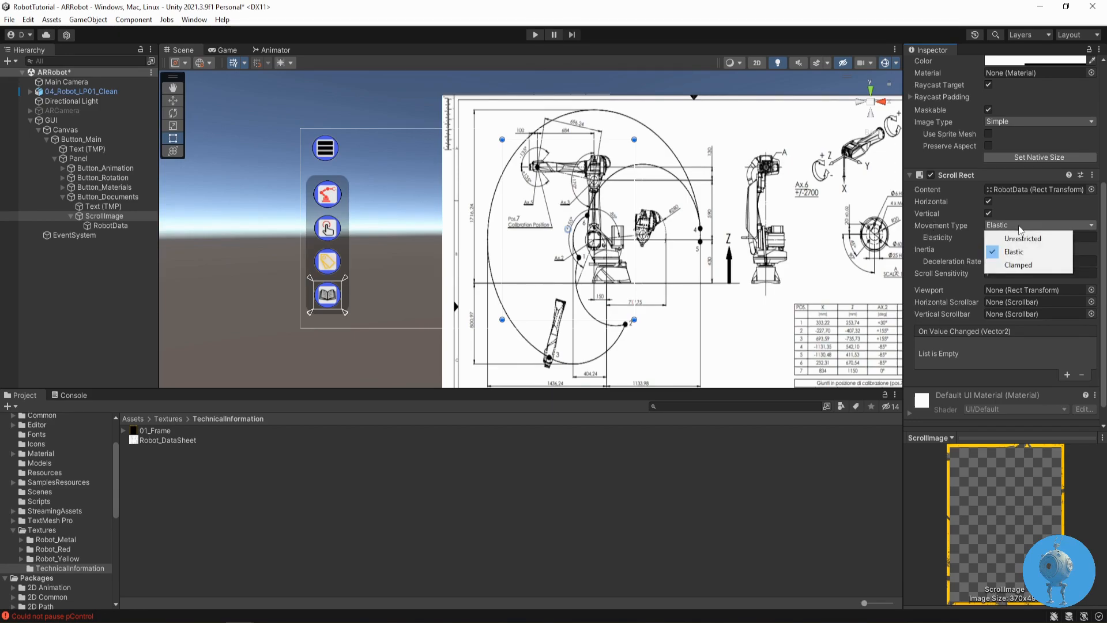
{"action": "left_click", "coordinate": [1015, 253]}
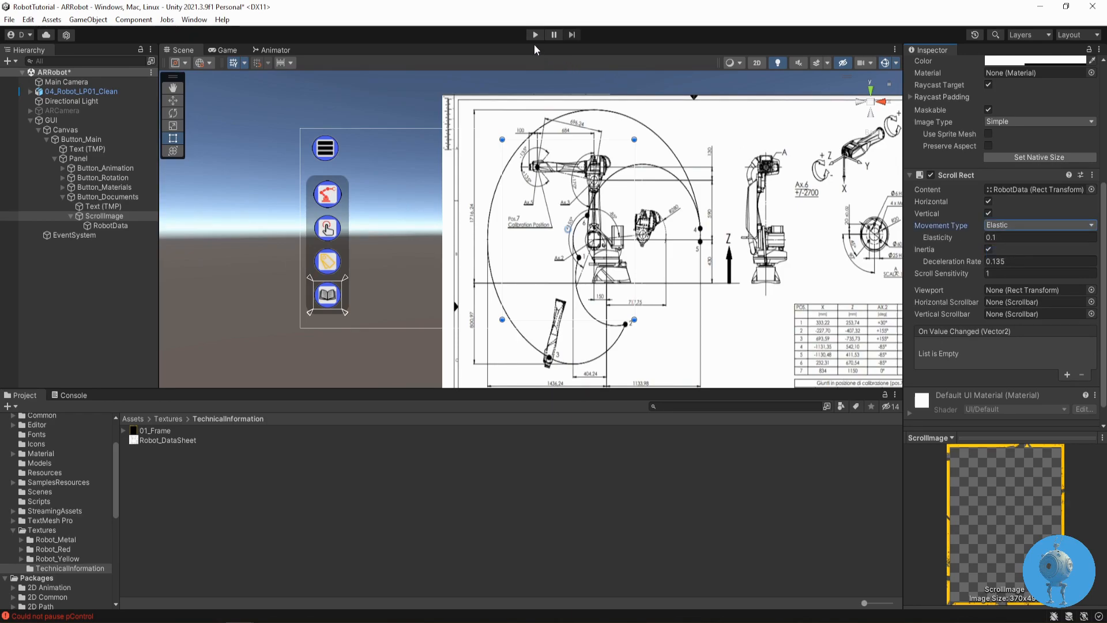
Step: Run the scene, test scrolling the data sheet in several directions, and stop play mode
{"action": "left_click", "coordinate": [535, 35]}
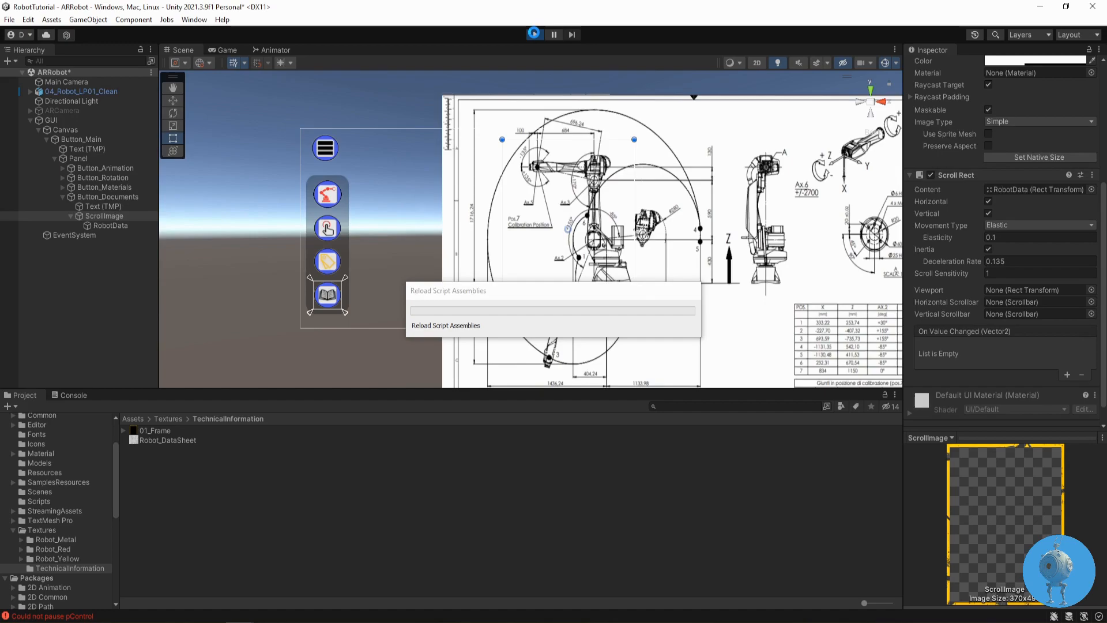
{"action": "mouse_move", "coordinate": [602, 263]}
{"action": "left_mouse_down"}
{"action": "mouse_move", "coordinate": [424, 266]}
{"action": "mouse_move", "coordinate": [728, 248]}
{"action": "mouse_move", "coordinate": [679, 435]}
{"action": "left_mouse_up"}
{"action": "mouse_move", "coordinate": [695, 325]}
{"action": "left_mouse_down"}
{"action": "mouse_move", "coordinate": [685, 153]}
{"action": "mouse_move", "coordinate": [741, 388]}
{"action": "mouse_move", "coordinate": [736, 469]}
{"action": "left_mouse_up"}
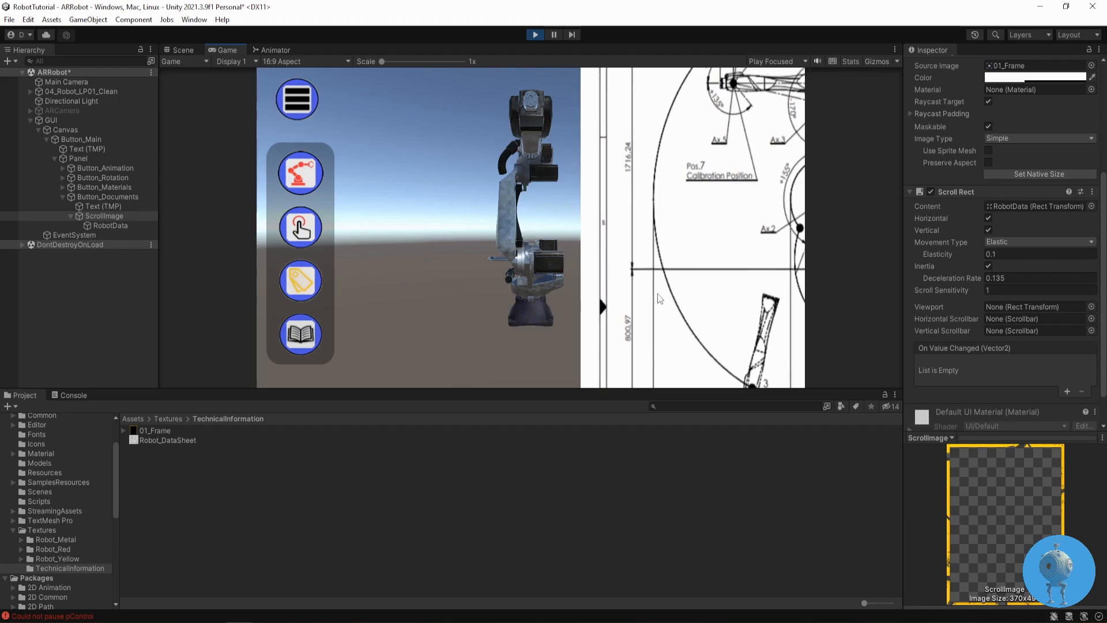
{"action": "mouse_move", "coordinate": [720, 176]}
{"action": "left_mouse_down"}
{"action": "mouse_move", "coordinate": [721, 296]}
{"action": "mouse_move", "coordinate": [609, 248]}
{"action": "left_mouse_up"}
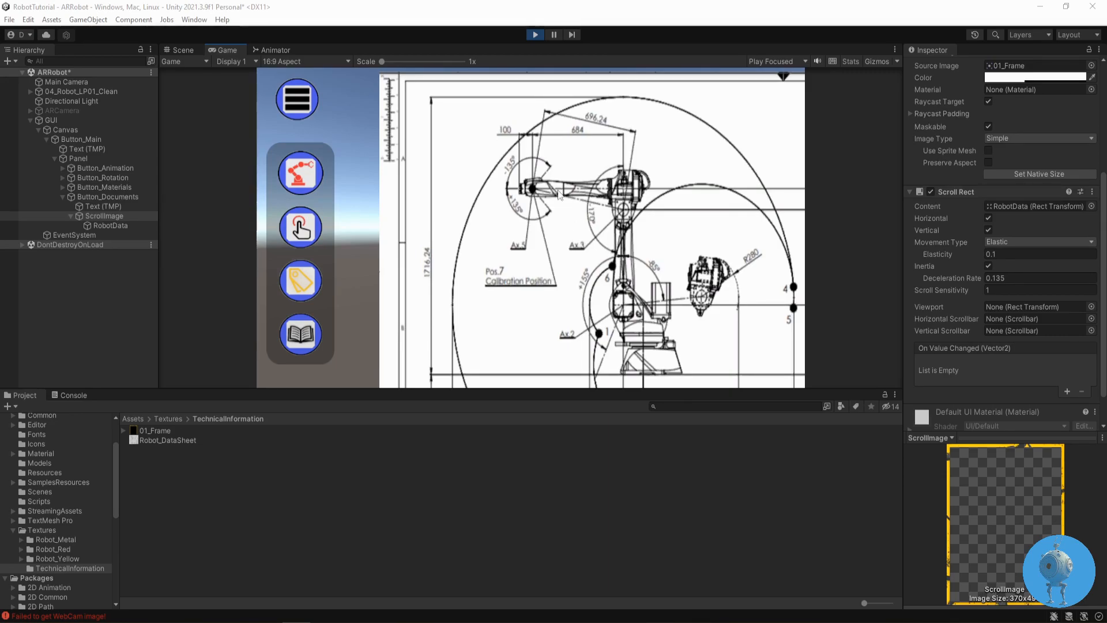
{"action": "left_click", "coordinate": [534, 35]}
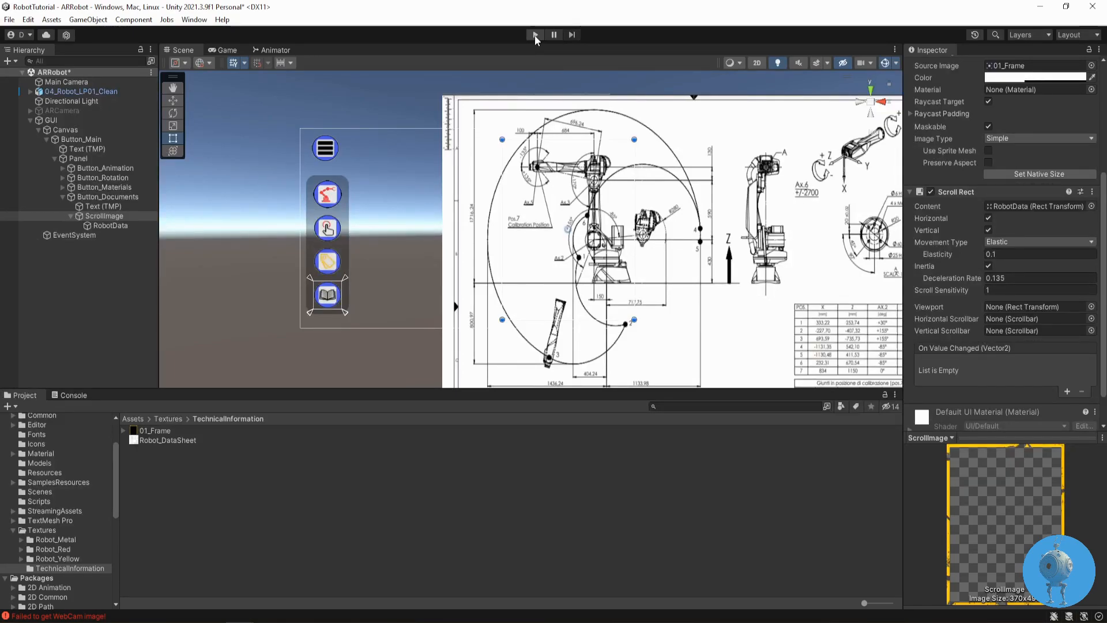
Step: Create a UI Image named Mask and nest it under ScrollImage
{"action": "left_click", "coordinate": [105, 216]}
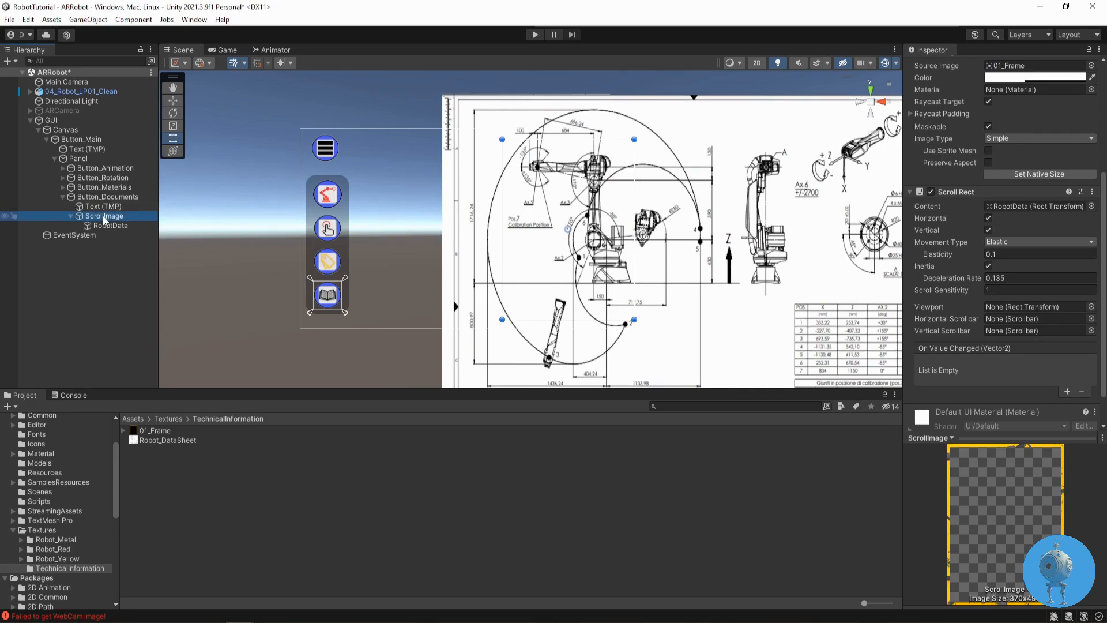
{"action": "left_click", "coordinate": [85, 20]}
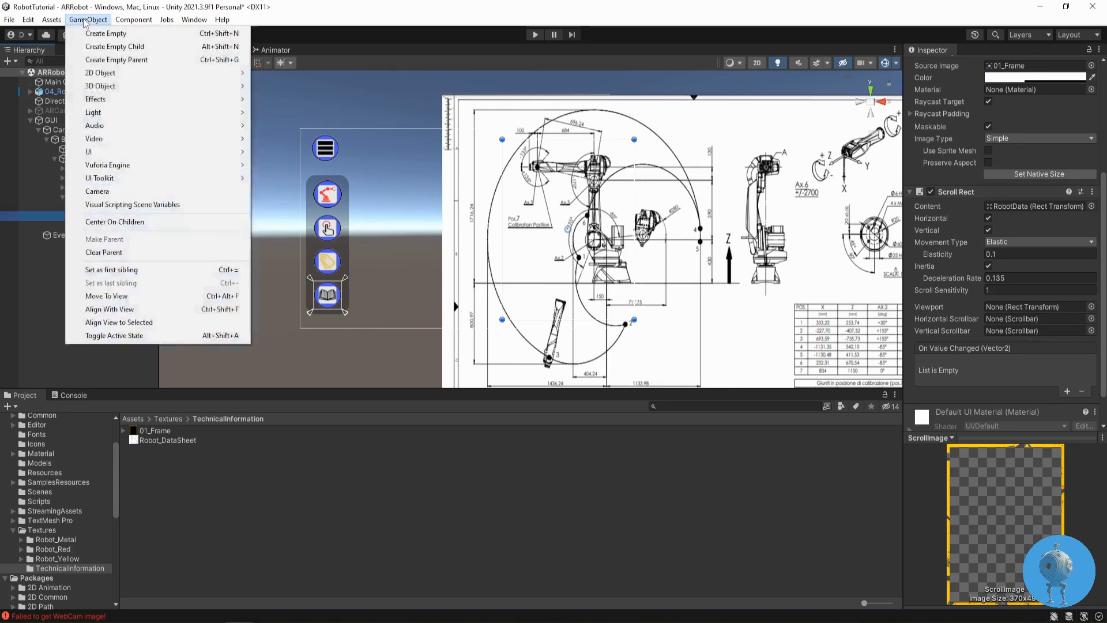
{"action": "mouse_move", "coordinate": [108, 154]}
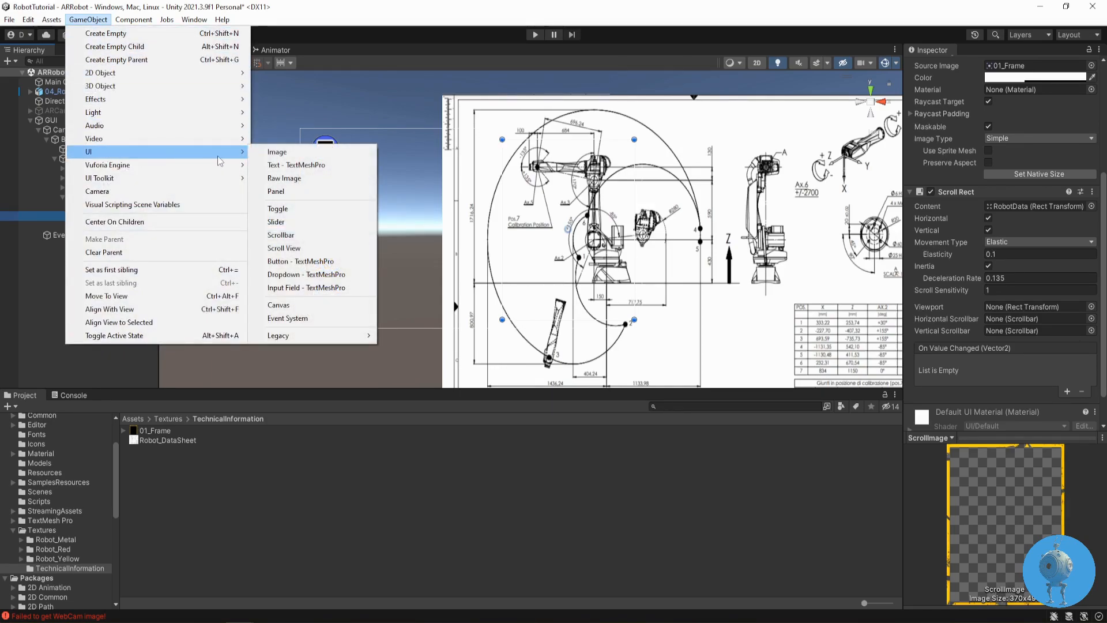
{"action": "left_click", "coordinate": [277, 153]}
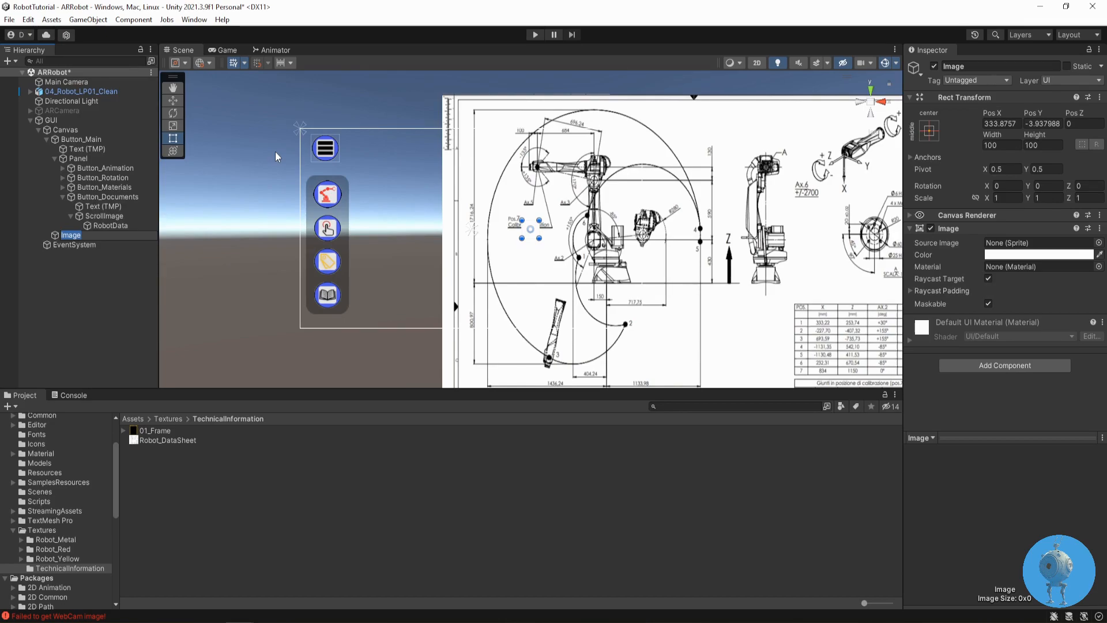
{"action": "type", "text": "Mask"}
{"action": "key", "text": "Return"}
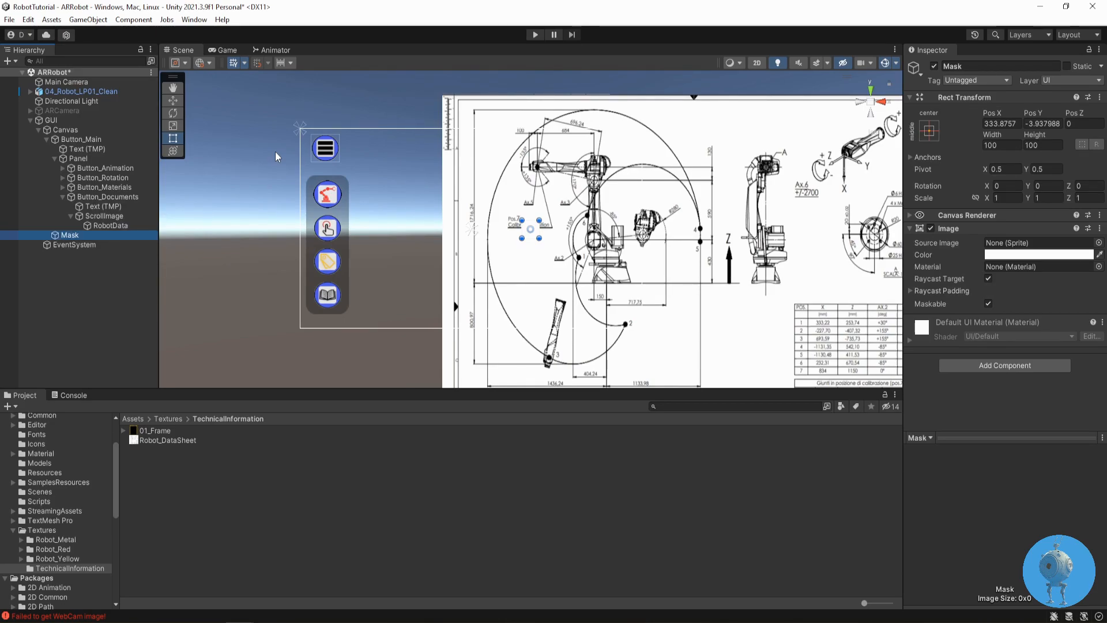
{"action": "left_click_drag", "start_coordinate": [70, 236], "coordinate": [113, 220]}
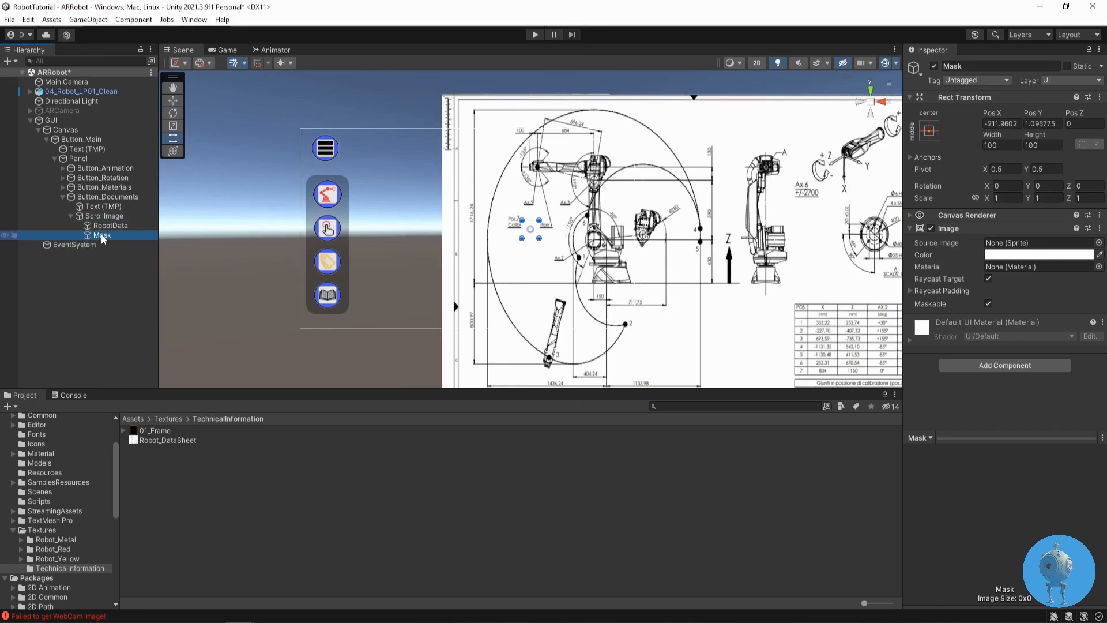
Step: Deactivate RobotData and resize Mask to about 705 by 934 so that it fills the inside of the yellow frame
{"action": "left_click", "coordinate": [107, 228]}
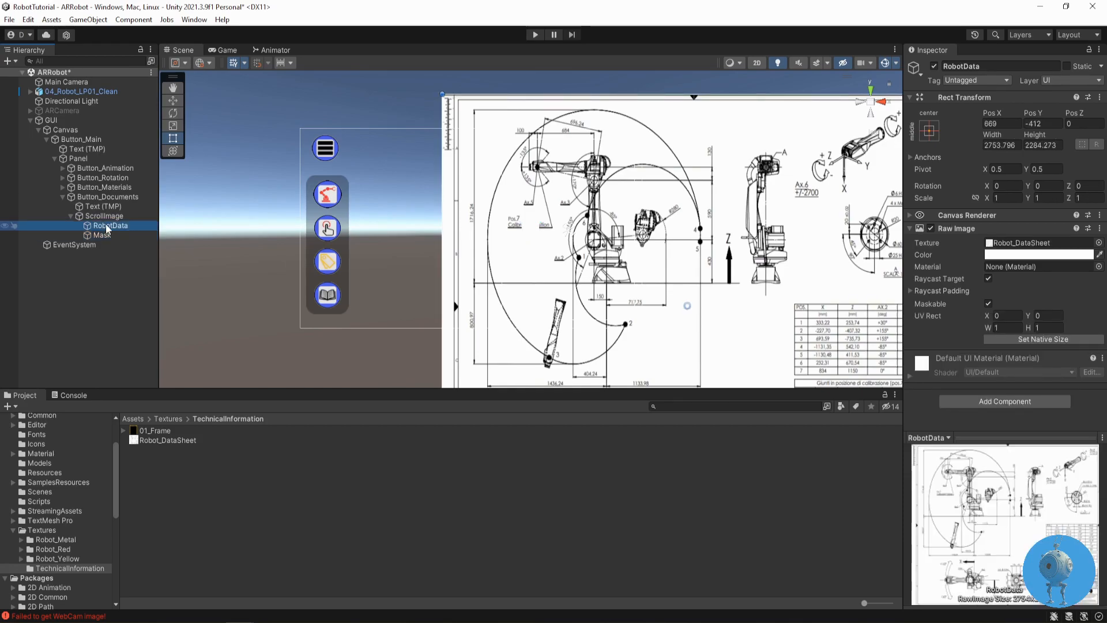
{"action": "left_click", "coordinate": [934, 65]}
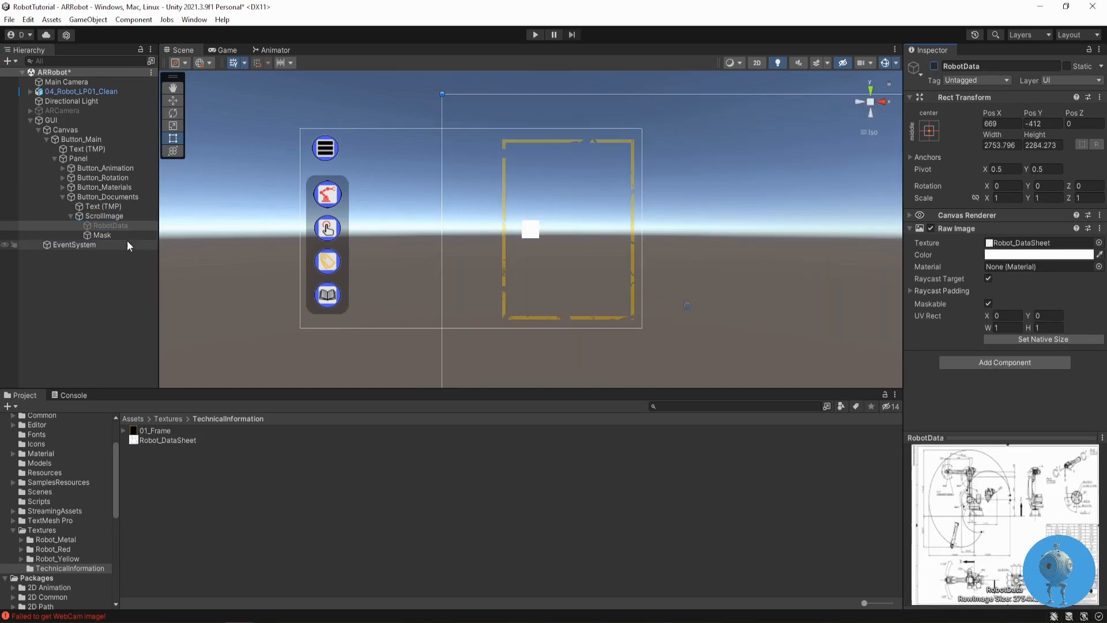
{"action": "left_click", "coordinate": [106, 234]}
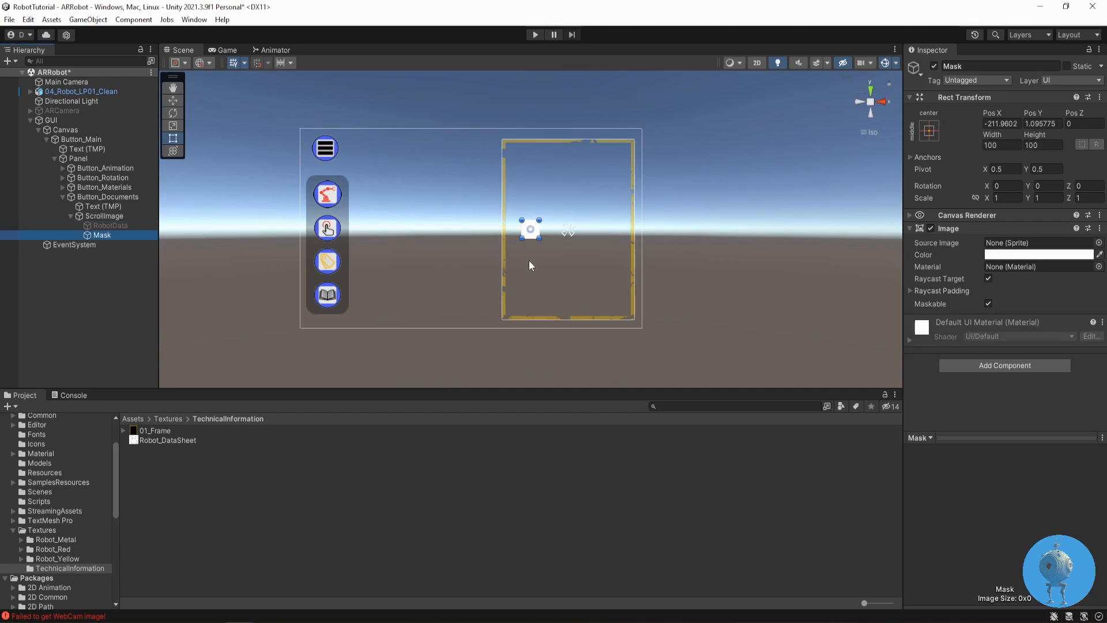
{"action": "left_click_drag", "start_coordinate": [540, 220], "coordinate": [631, 175]}
{"action": "left_click_drag", "start_coordinate": [522, 175], "coordinate": [563, 144]}
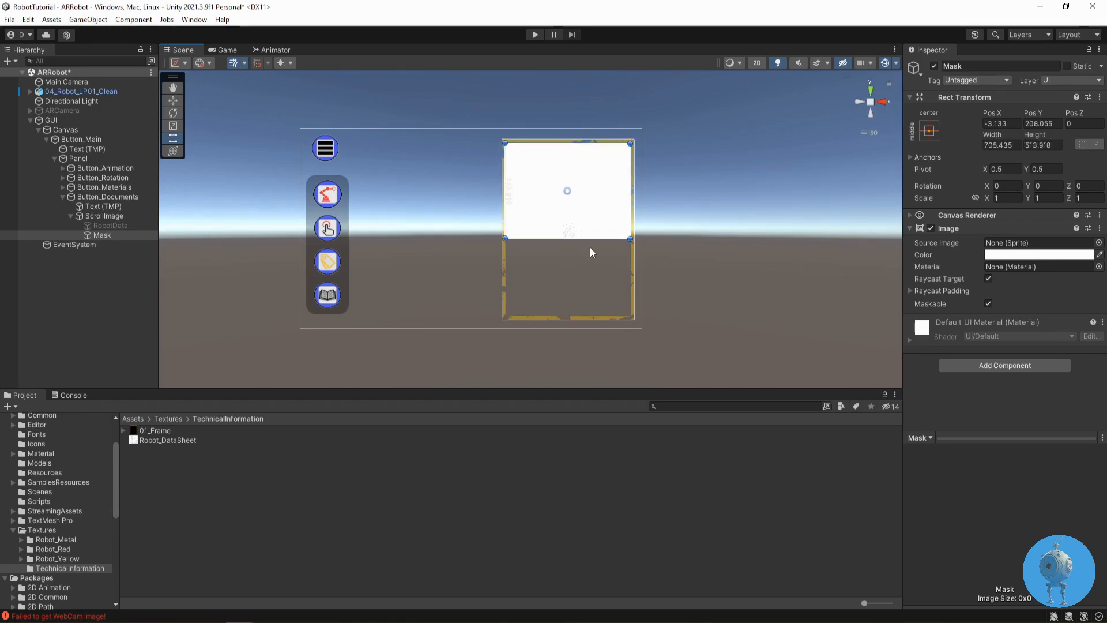
{"action": "left_click_drag", "start_coordinate": [574, 239], "coordinate": [575, 318]}
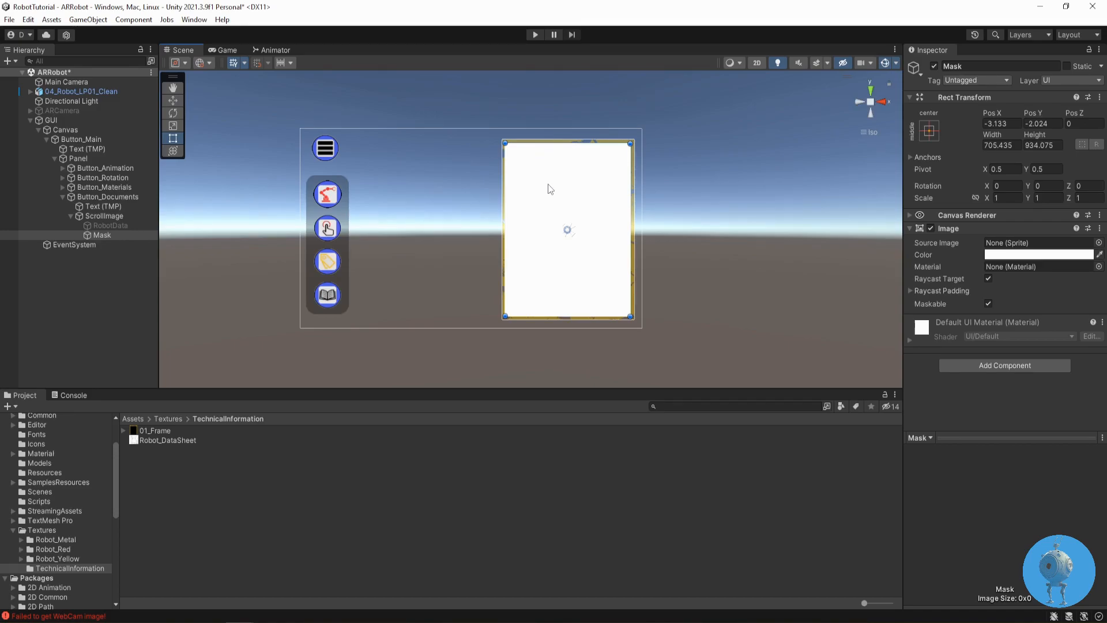
{"action": "left_click", "coordinate": [173, 100]}
{"action": "left_click", "coordinate": [98, 235]}
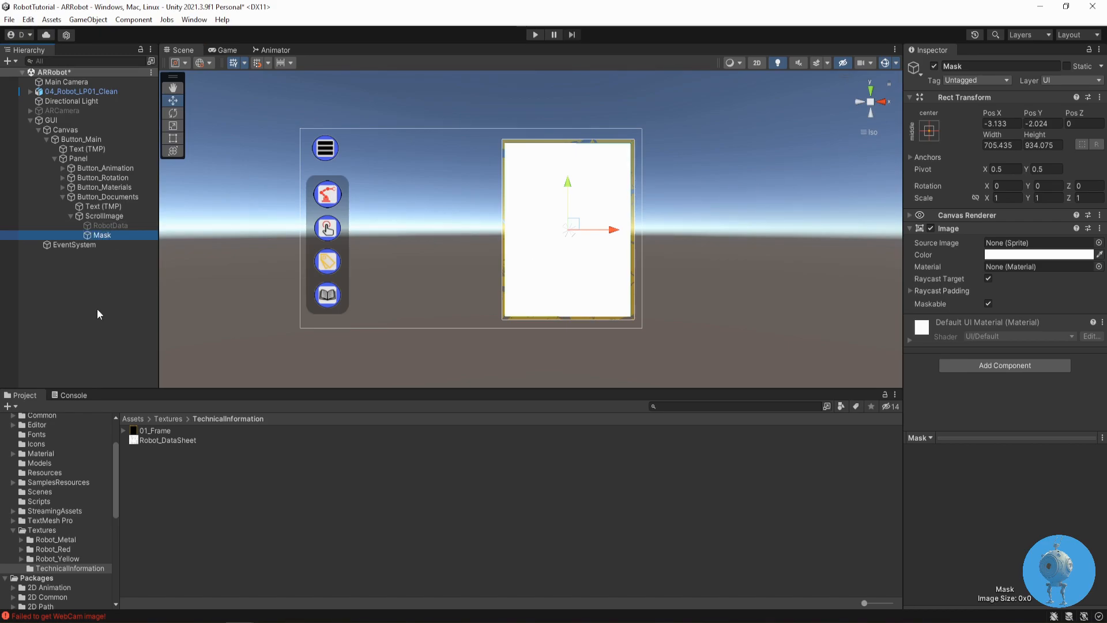
Step: Reactivate RobotData and nest it under Mask
{"action": "left_click", "coordinate": [106, 226]}
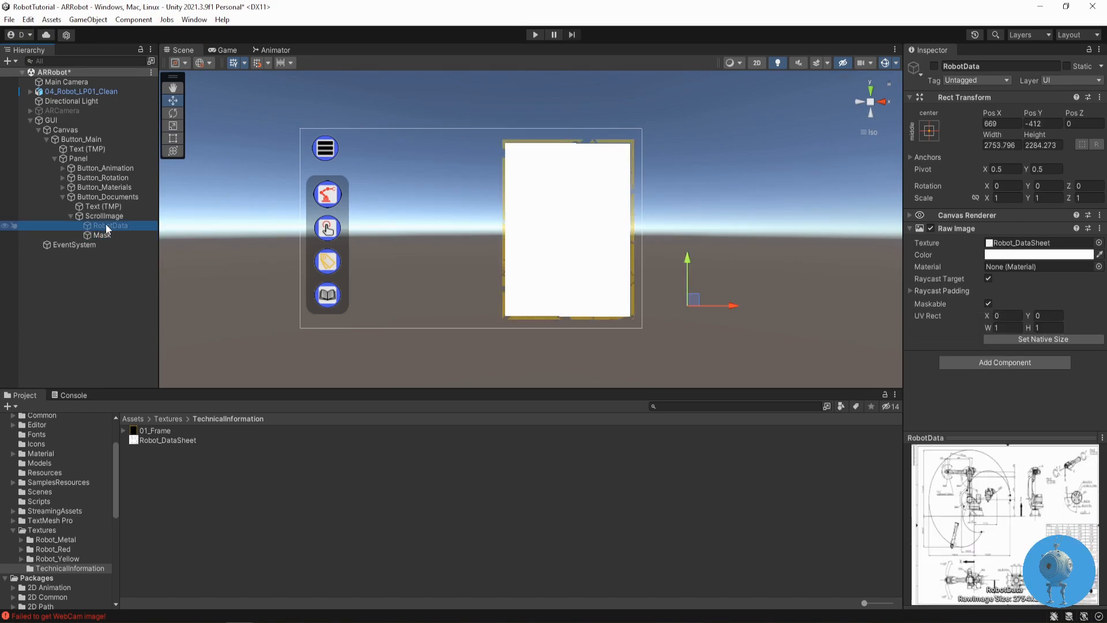
{"action": "left_click", "coordinate": [935, 66]}
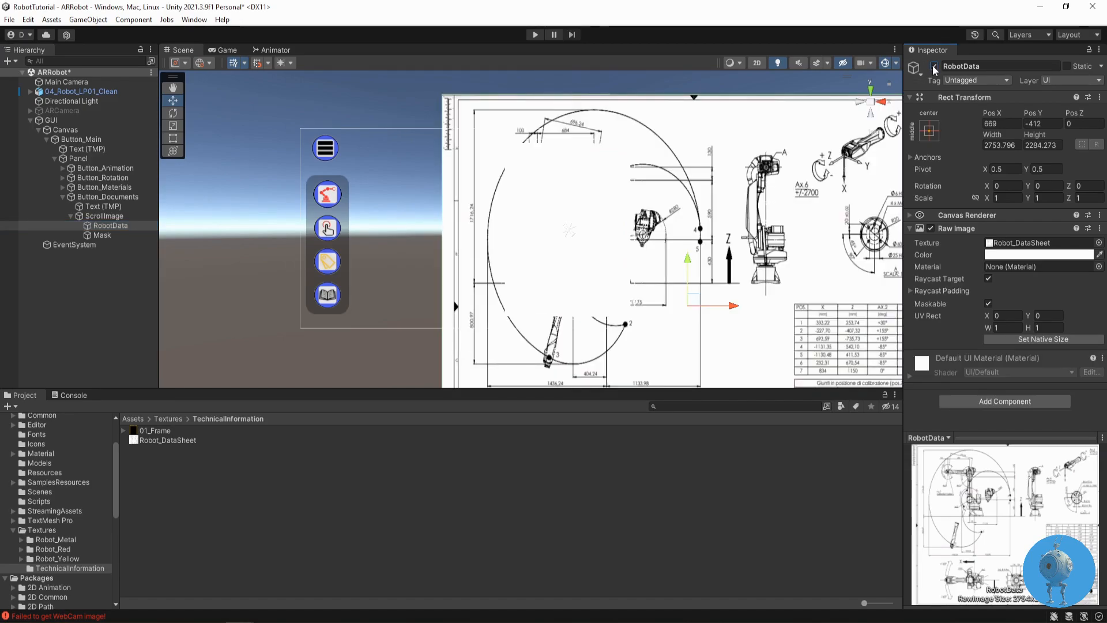
{"action": "mouse_move", "coordinate": [113, 225]}
{"action": "left_mouse_down"}
{"action": "mouse_move", "coordinate": [125, 238]}
{"action": "mouse_move", "coordinate": [112, 236]}
{"action": "left_mouse_up"}
Step: Add a Mask component to the Mask object
{"action": "left_click", "coordinate": [103, 226]}
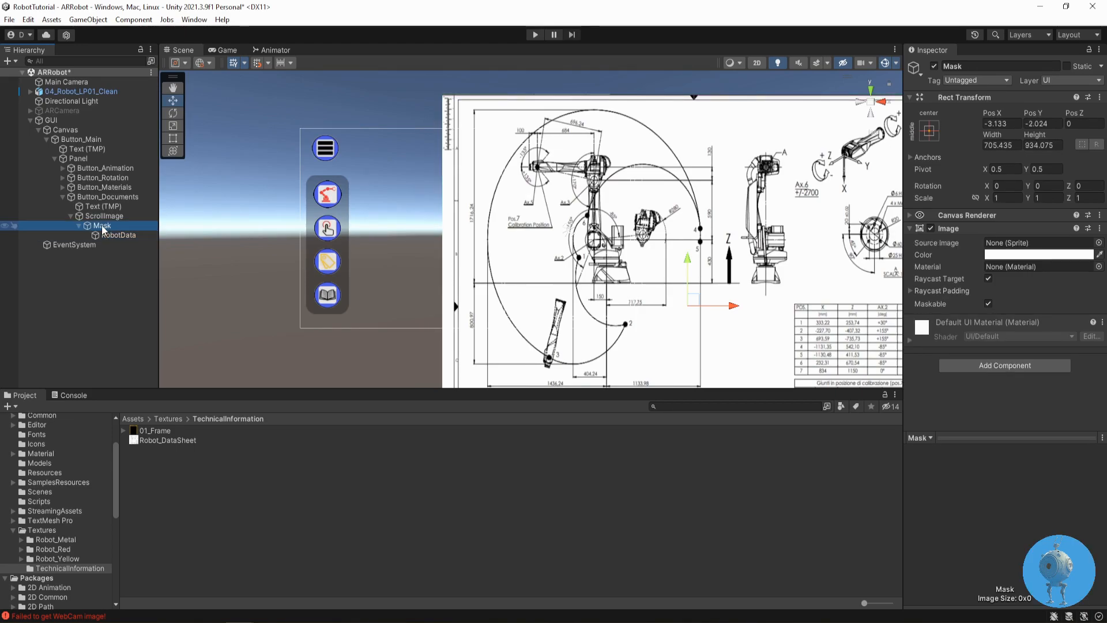
{"action": "left_click", "coordinate": [1000, 365]}
{"action": "type", "text": "mask"}
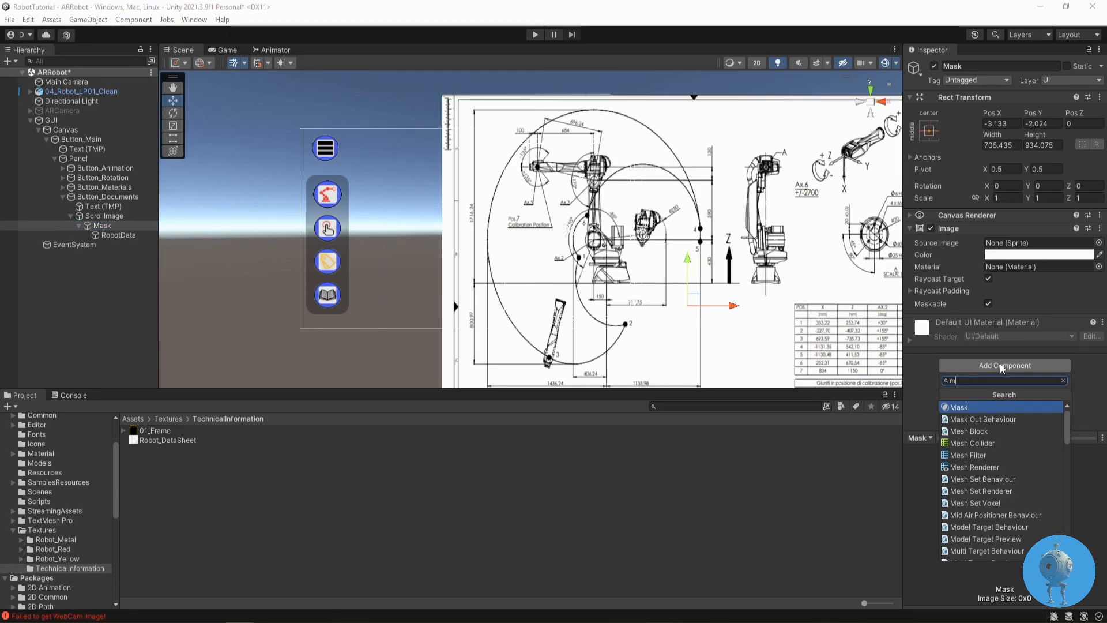
{"action": "left_click", "coordinate": [959, 407]}
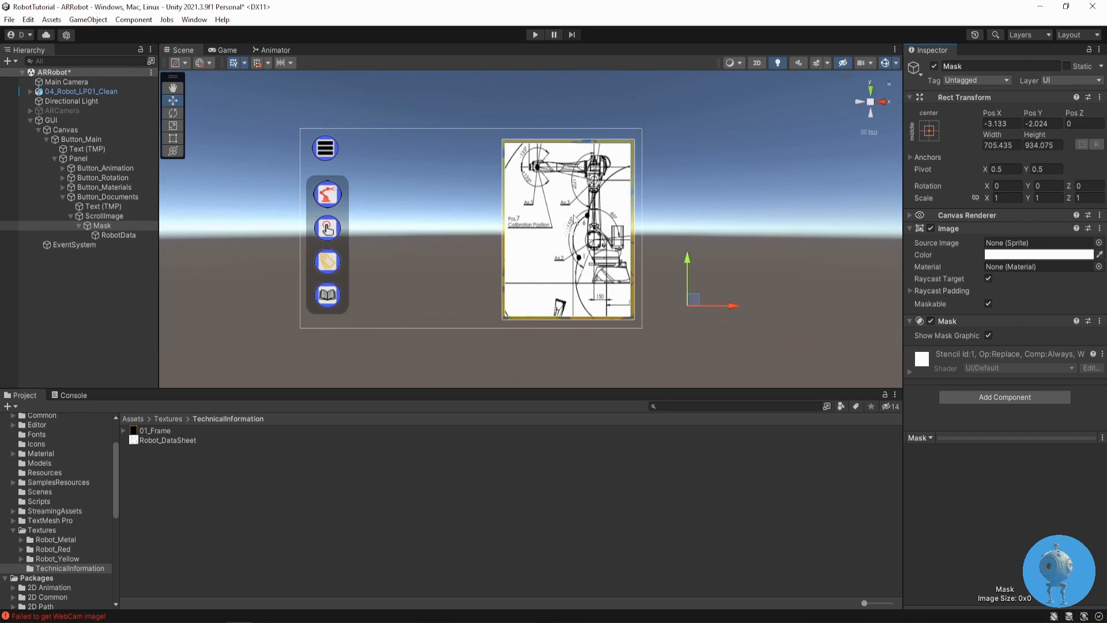
Step: Deactivate RobotData and anchor Mask with the full stretch preset, also setting its position, so that it fills ScrollImage
{"action": "scroll", "coordinate": [575, 221], "scroll_direction": "up", "scroll_amount": 3}
{"action": "scroll", "coordinate": [573, 219], "scroll_direction": "up", "scroll_amount": 2}
{"action": "mouse_move", "coordinate": [592, 175]}
{"action": "middle_mouse_down"}
{"action": "mouse_move", "coordinate": [536, 215]}
{"action": "mouse_move", "coordinate": [538, 197]}
{"action": "mouse_move", "coordinate": [519, 247]}
{"action": "middle_mouse_up"}
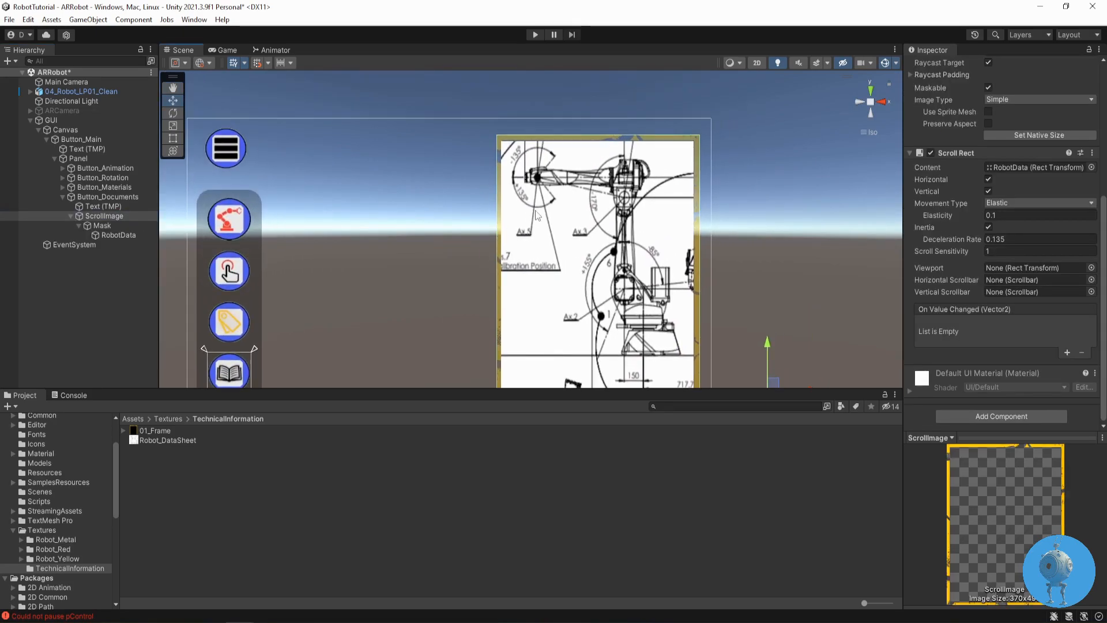
{"action": "scroll", "coordinate": [536, 215], "scroll_direction": "up", "scroll_amount": 3}
{"action": "scroll", "coordinate": [535, 211], "scroll_direction": "up", "scroll_amount": 1}
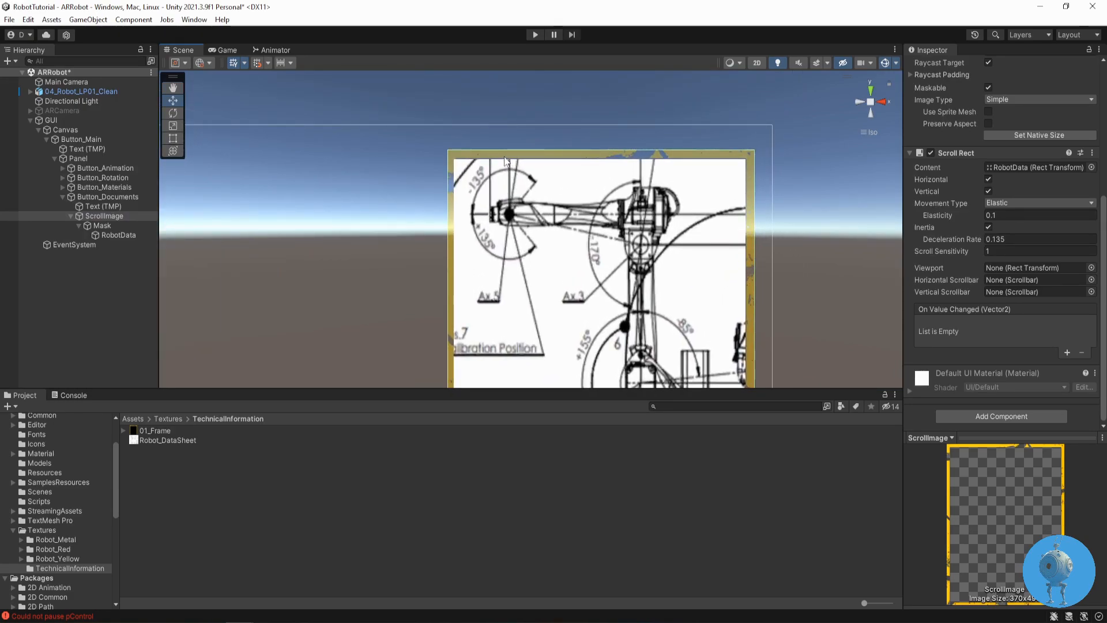
{"action": "left_click", "coordinate": [111, 236]}
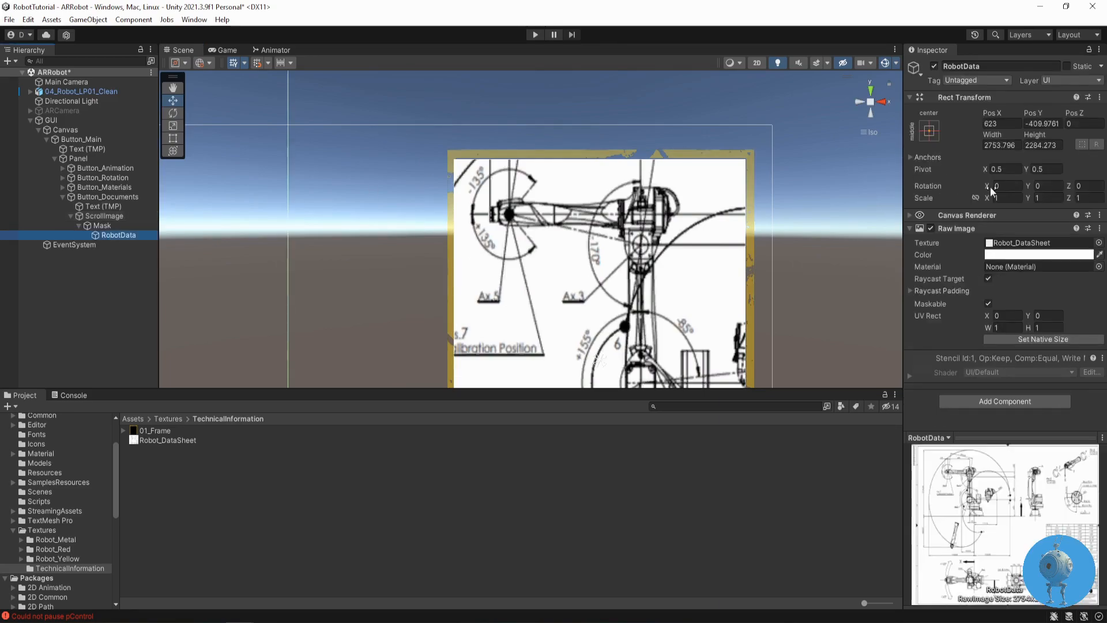
{"action": "left_click", "coordinate": [934, 67]}
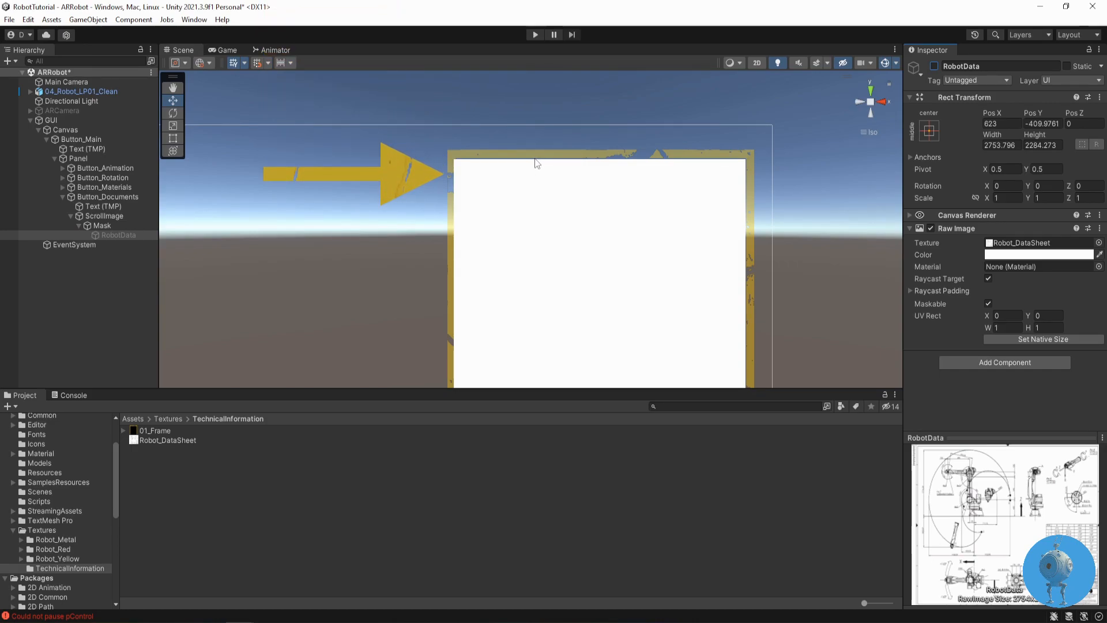
{"action": "left_click", "coordinate": [102, 226]}
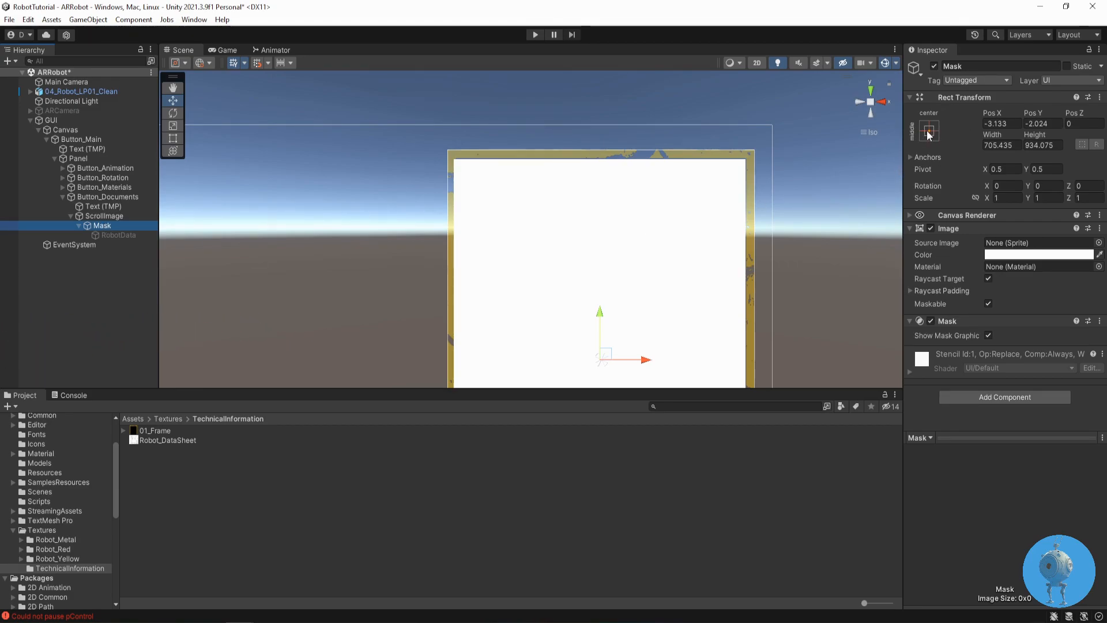
{"action": "left_click", "coordinate": [929, 132], "text": "alt"}
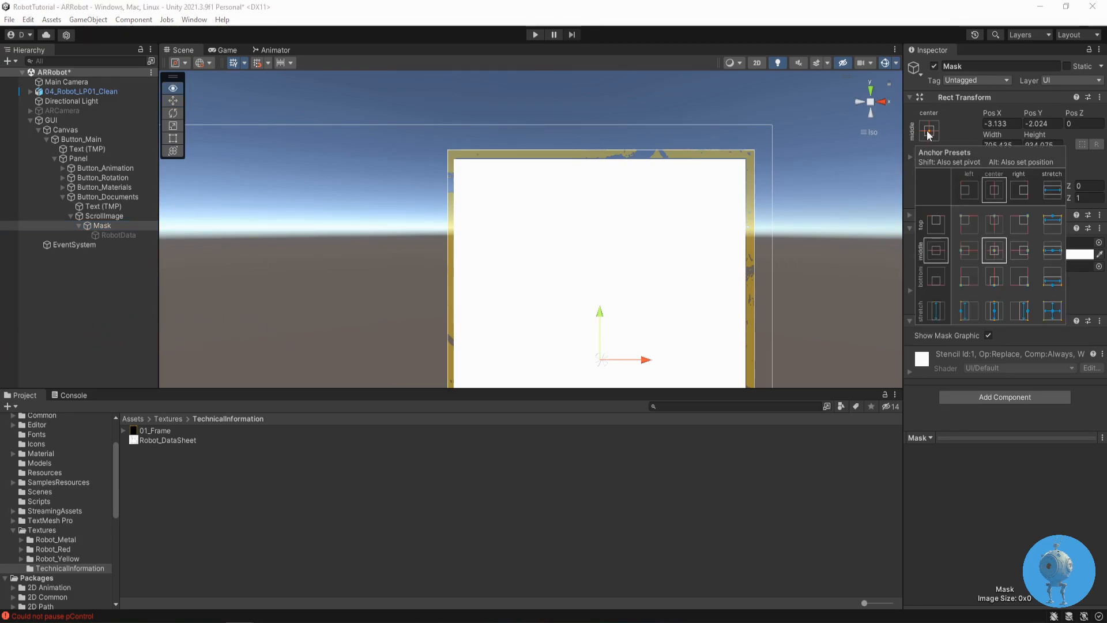
{"action": "left_click", "coordinate": [1052, 313], "text": "alt"}
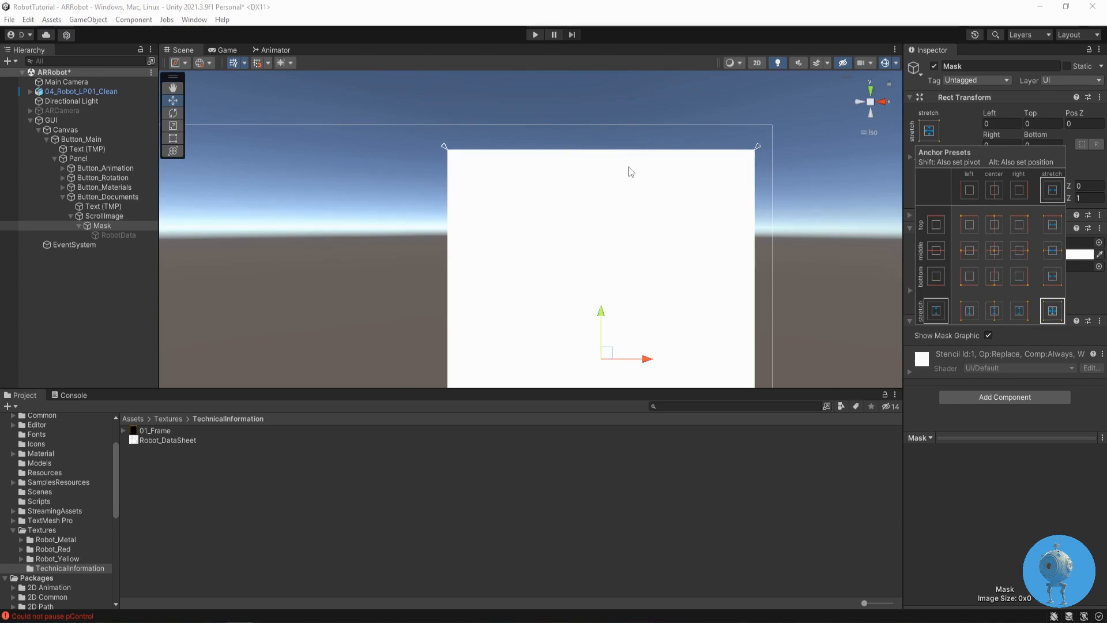
Step: Inset Mask's edges to the frame's inner border, about 20 left, 21 top, 21 right and 18 bottom
{"action": "left_click", "coordinate": [173, 139]}
{"action": "left_click_drag", "start_coordinate": [606, 149], "coordinate": [607, 159]}
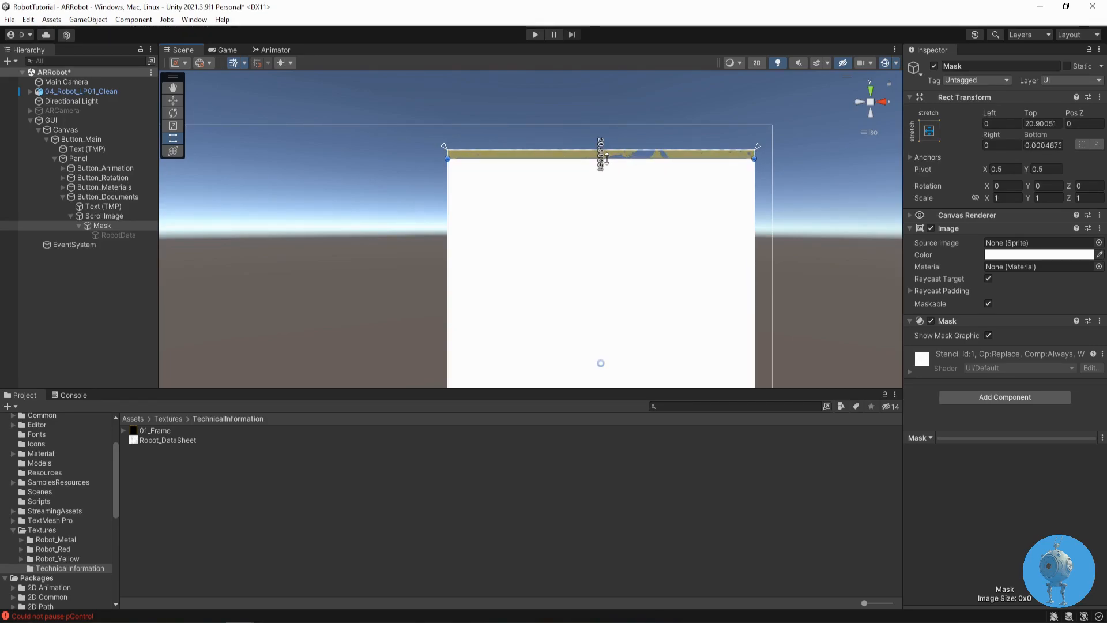
{"action": "left_click_drag", "start_coordinate": [447, 272], "coordinate": [455, 274]}
{"action": "left_click_drag", "start_coordinate": [754, 294], "coordinate": [746, 293]}
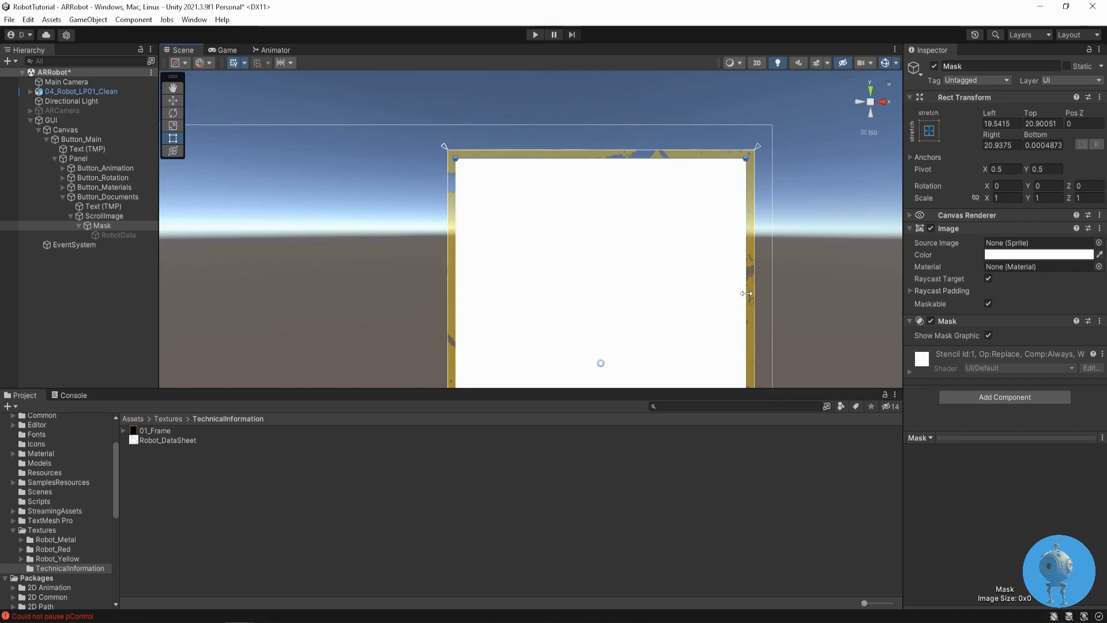
{"action": "middle_click_drag", "start_coordinate": [644, 306], "coordinate": [639, 237], "text": "shift"}
{"action": "left_click_drag", "start_coordinate": [591, 300], "coordinate": [593, 295]}
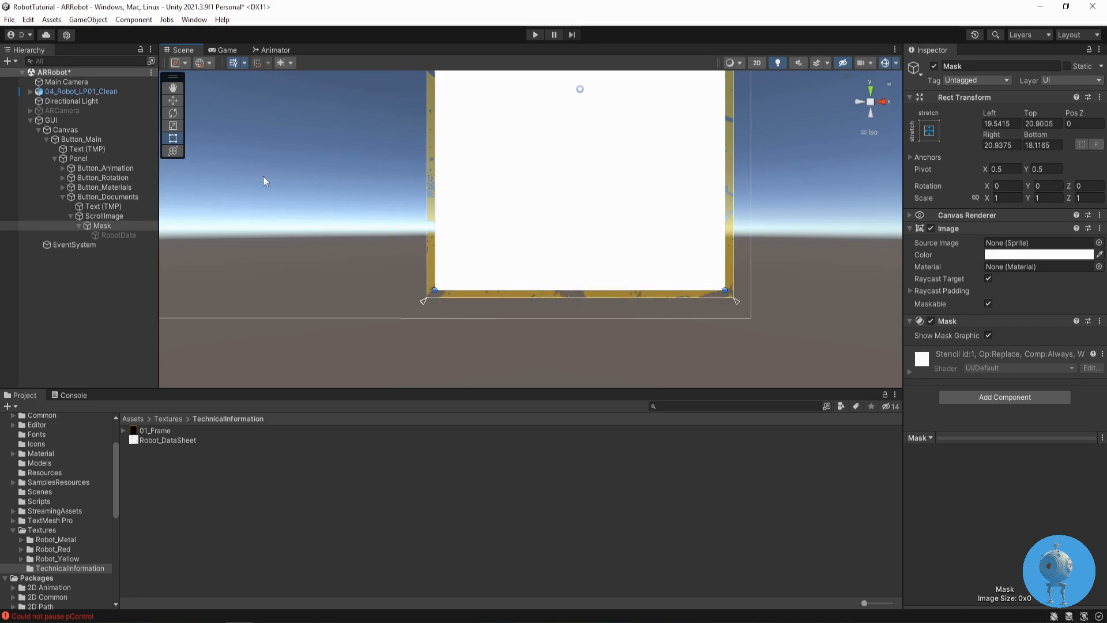
{"action": "left_click", "coordinate": [174, 102]}
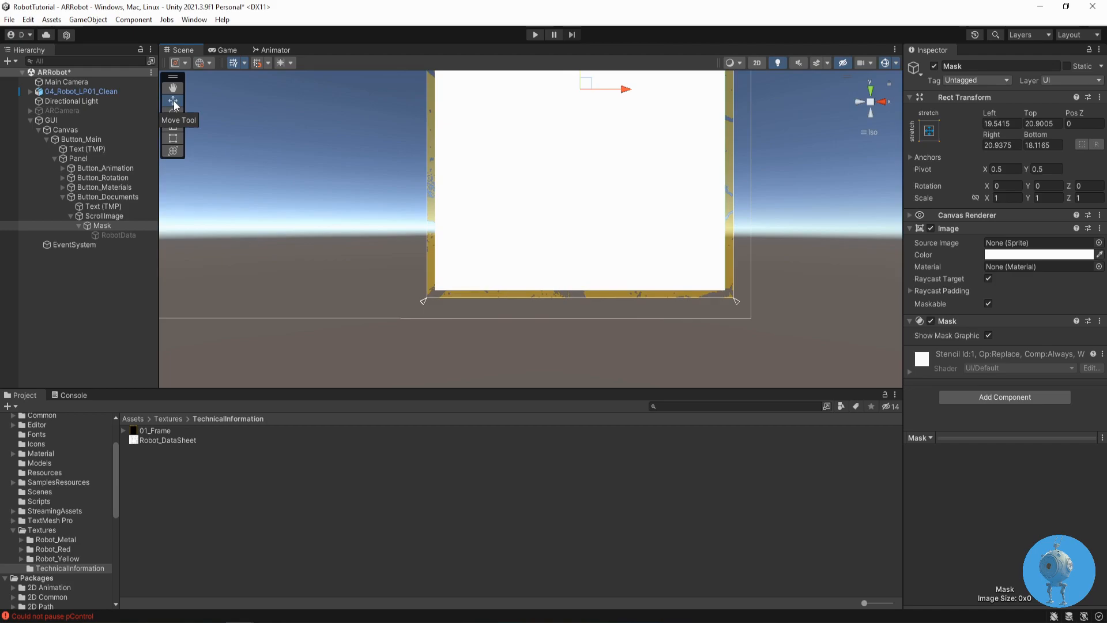
Step: Reactivate RobotData so that the data sheet shows inside the mask
{"action": "left_click", "coordinate": [117, 235]}
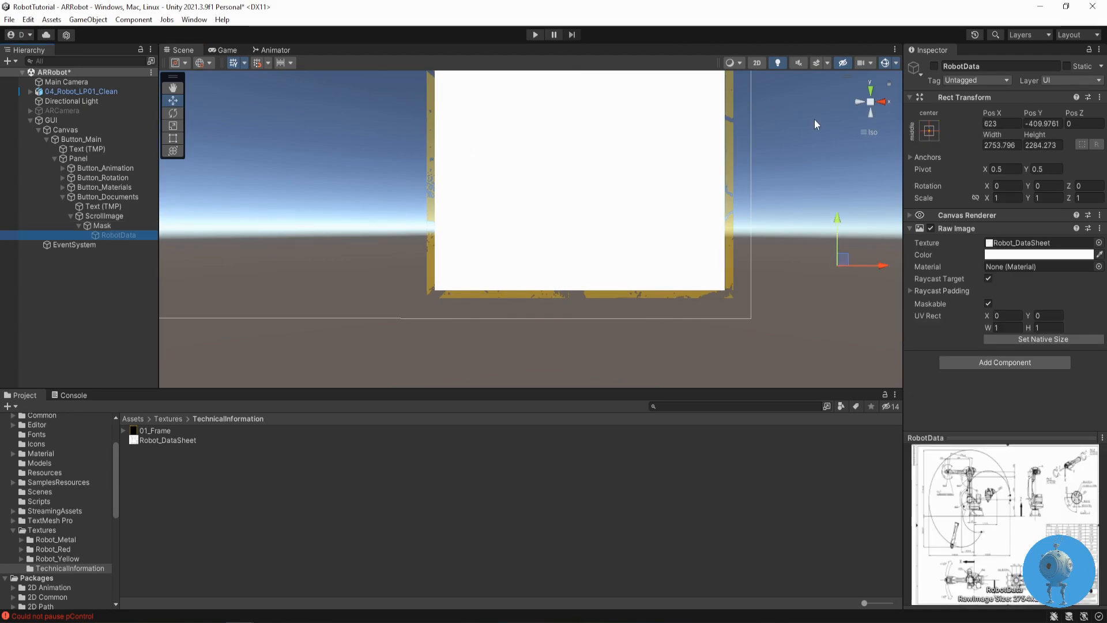
{"action": "left_click", "coordinate": [934, 66]}
{"action": "scroll", "coordinate": [572, 250], "scroll_direction": "down", "scroll_amount": 6}
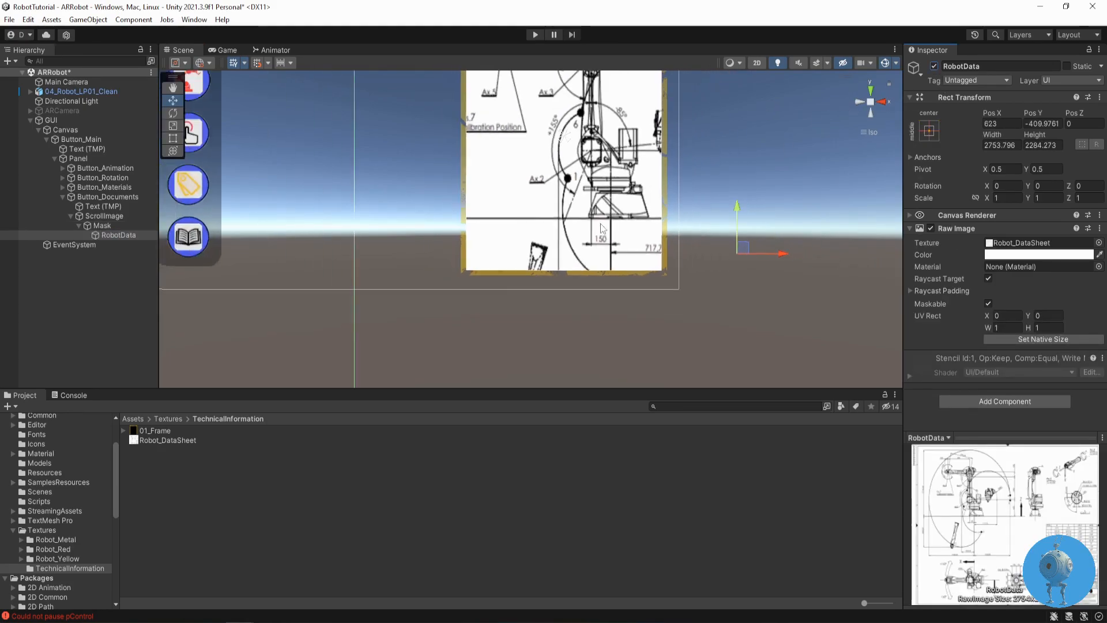
{"action": "middle_click_drag", "start_coordinate": [572, 250], "coordinate": [575, 304]}
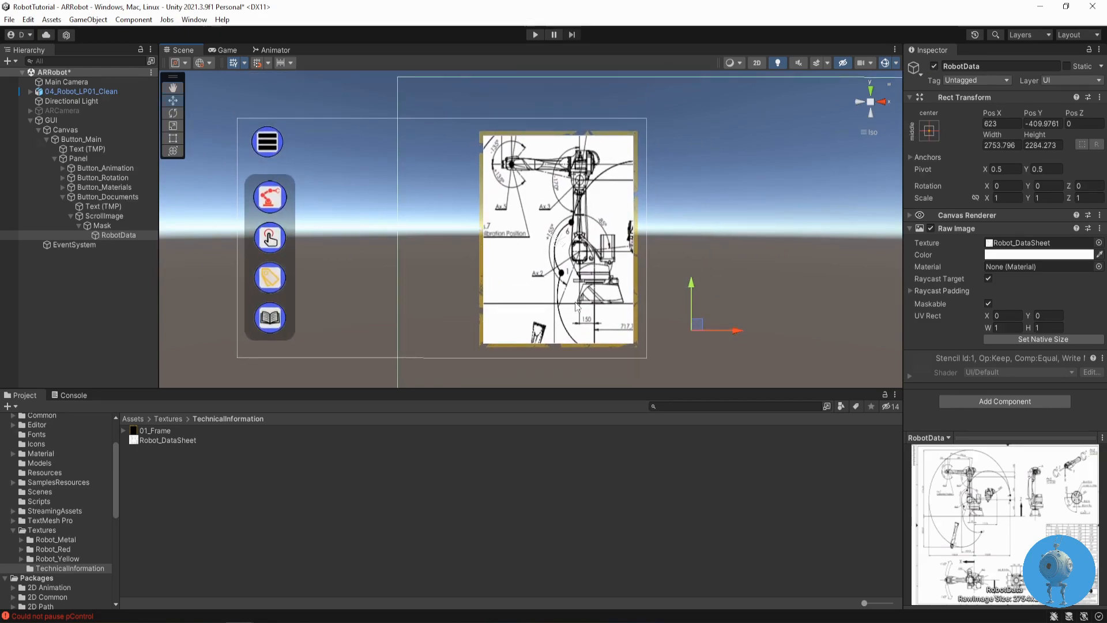
Step: Run the scene and test scrolling the masked data sheet inside the frame
{"action": "left_click", "coordinate": [534, 35]}
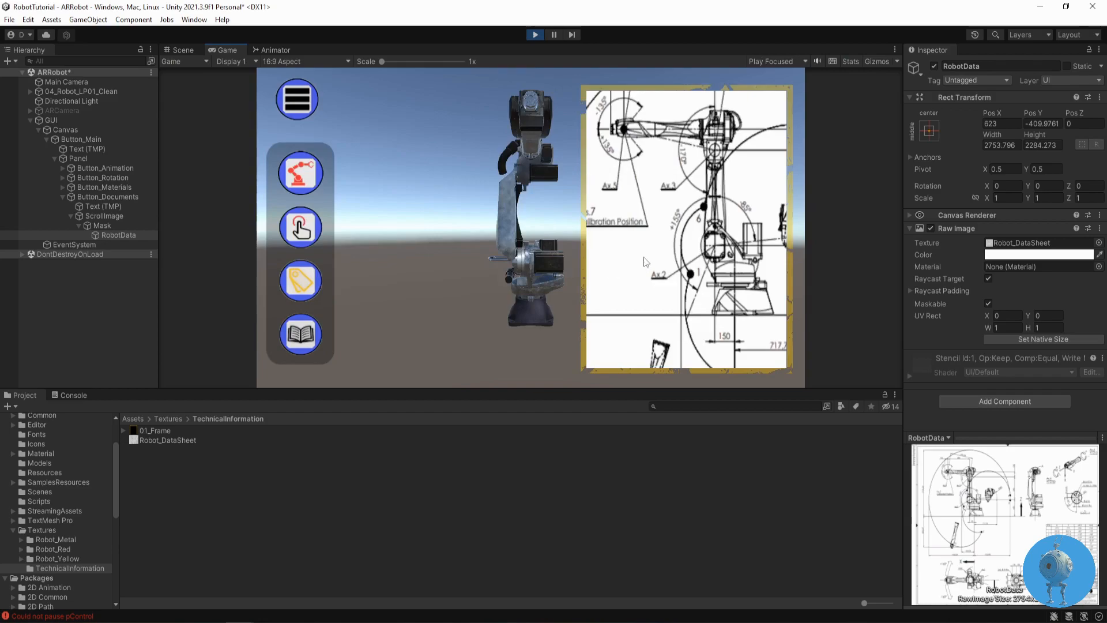
{"action": "left_click_drag", "start_coordinate": [698, 248], "coordinate": [586, 203]}
{"action": "left_click_drag", "start_coordinate": [705, 176], "coordinate": [645, 196]}
{"action": "left_click_drag", "start_coordinate": [732, 224], "coordinate": [693, 206]}
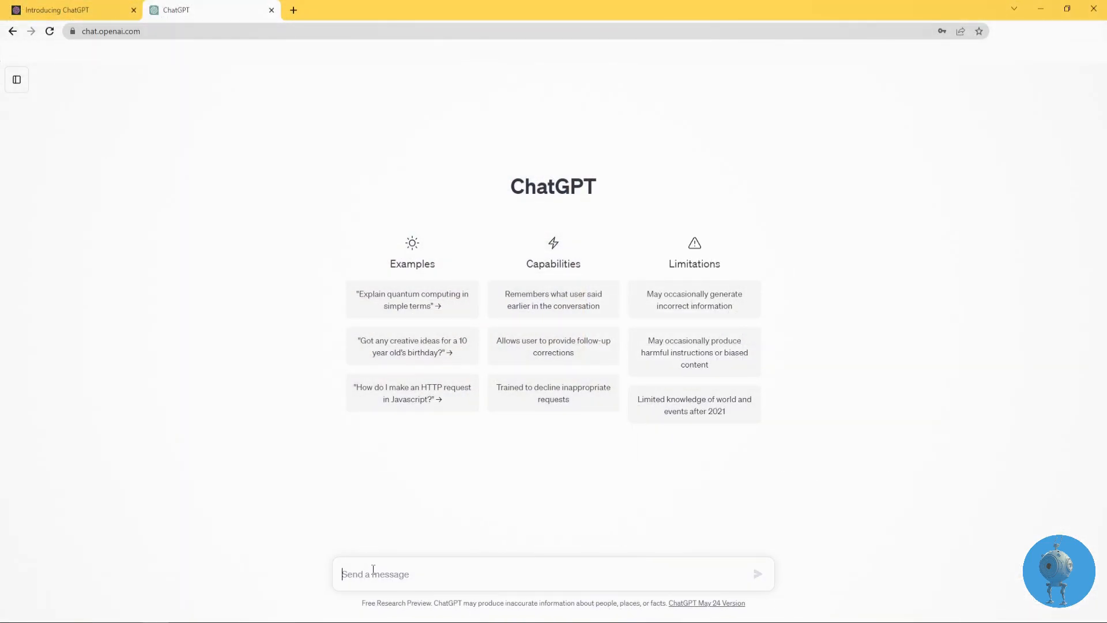
Step: Ask ChatGPT for "unity toggle active state with button click"
{"action": "type", "text": "unity toggle active state with button click"}
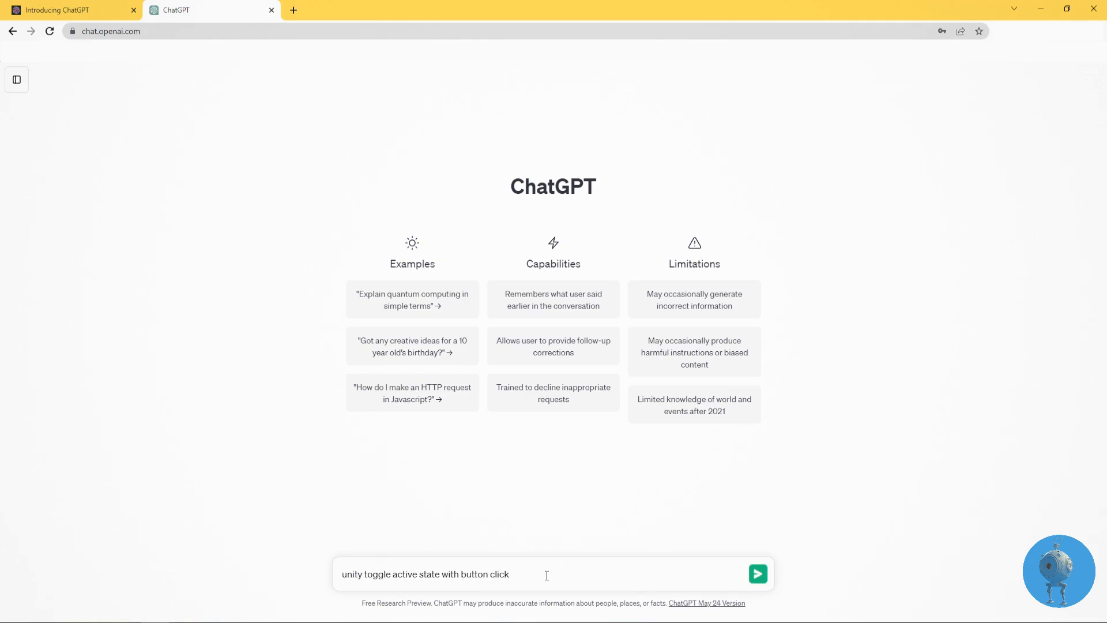
{"action": "key", "text": "Return"}
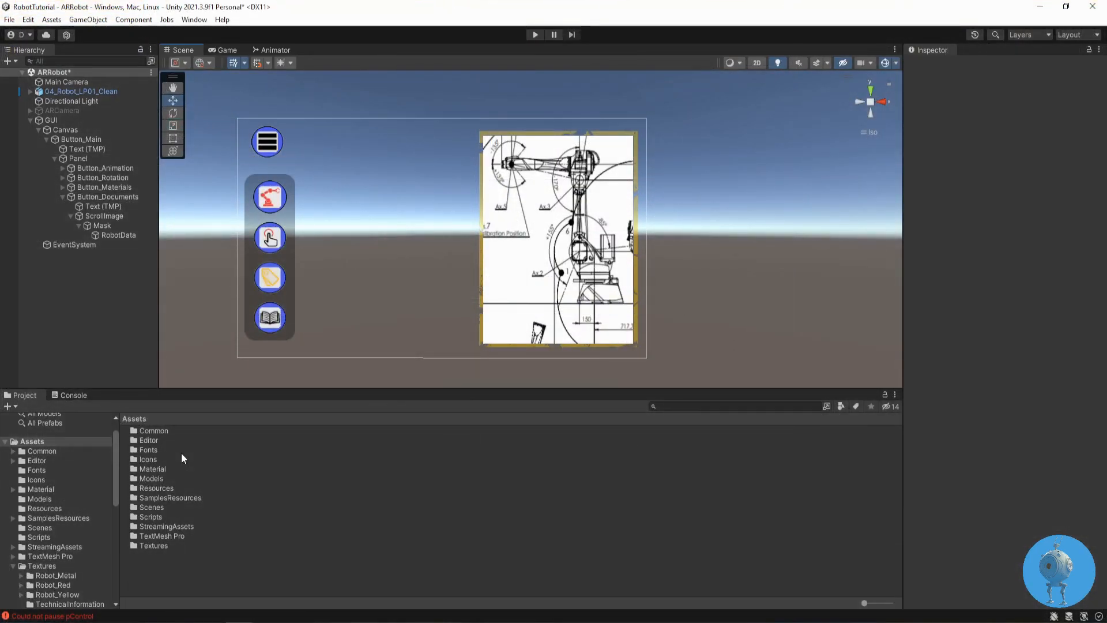
Step: Create a C# script named ActivateState in Unity's Scripts folder and open it in Visual Studio
{"action": "left_click", "coordinate": [44, 537]}
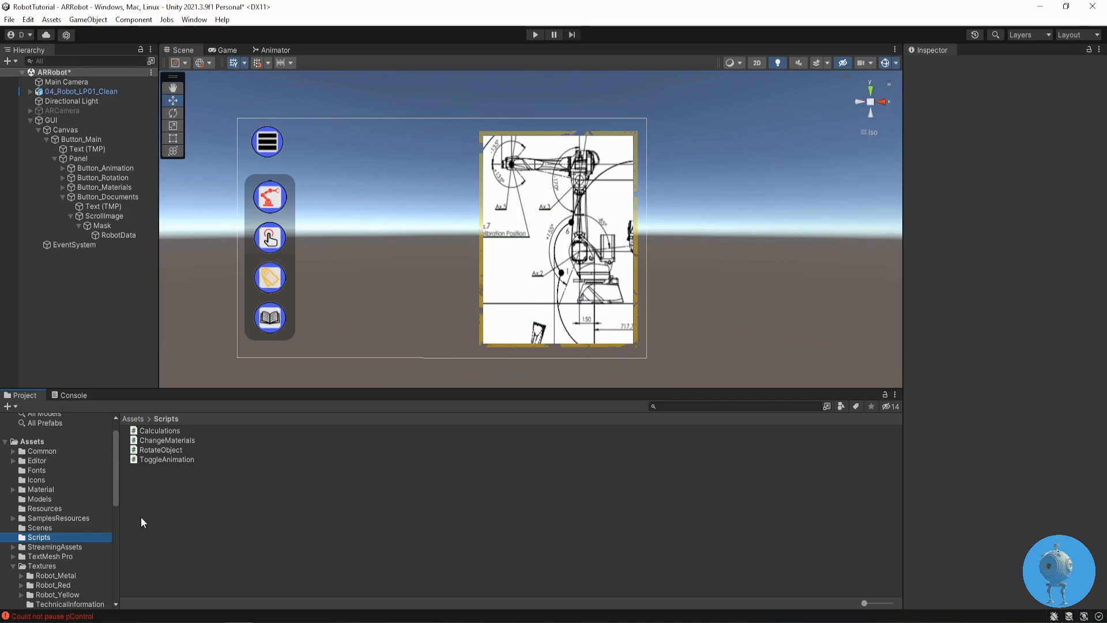
{"action": "right_click", "coordinate": [192, 517]}
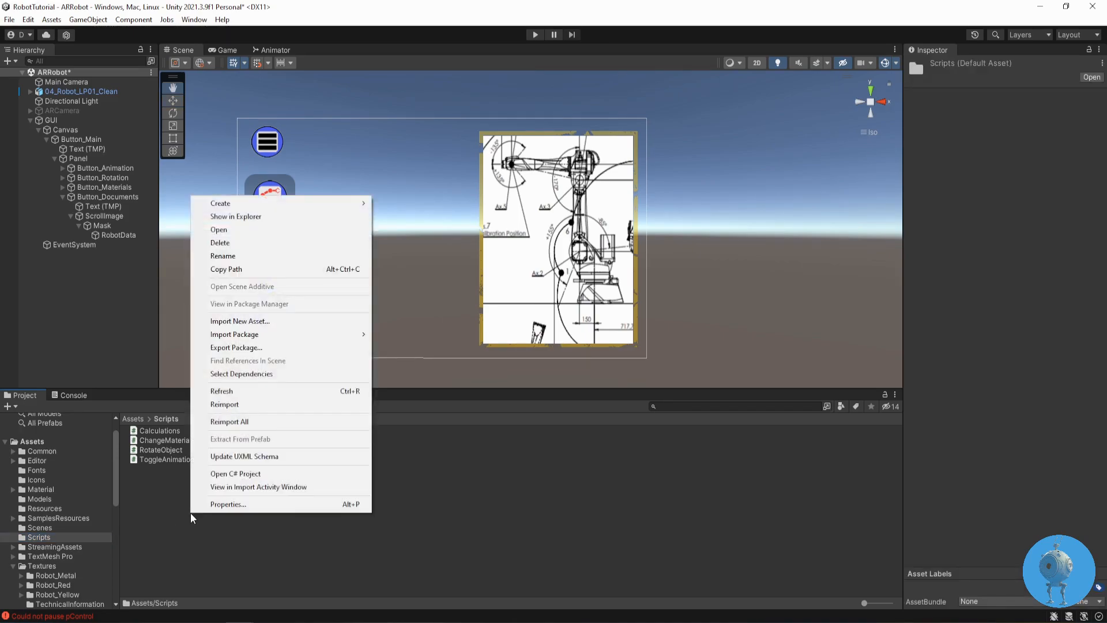
{"action": "mouse_move", "coordinate": [222, 204]}
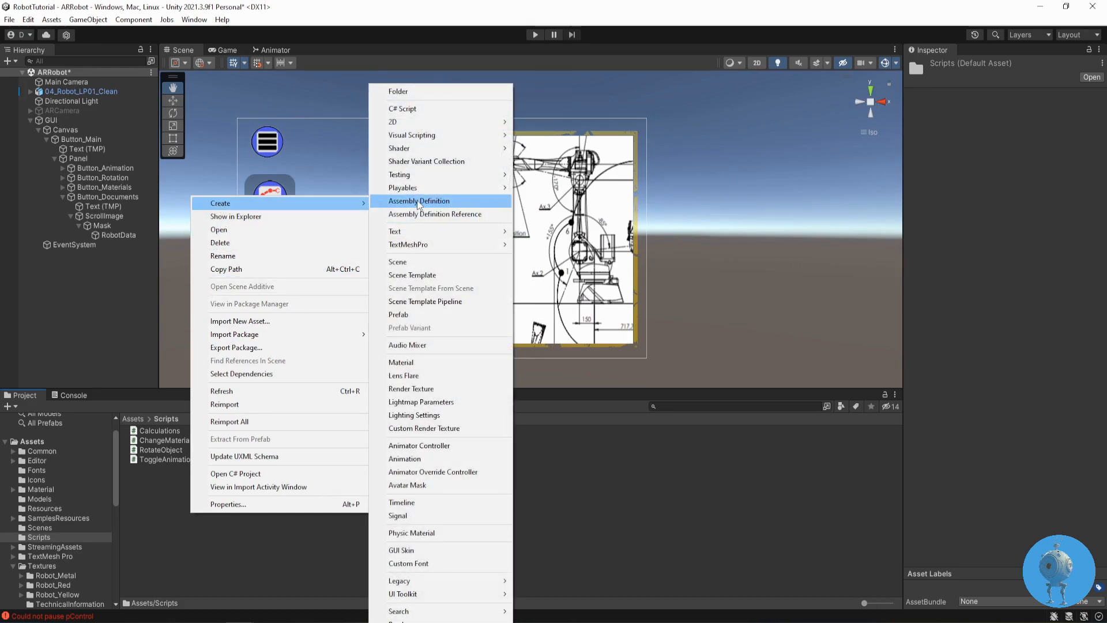
{"action": "left_click", "coordinate": [404, 109]}
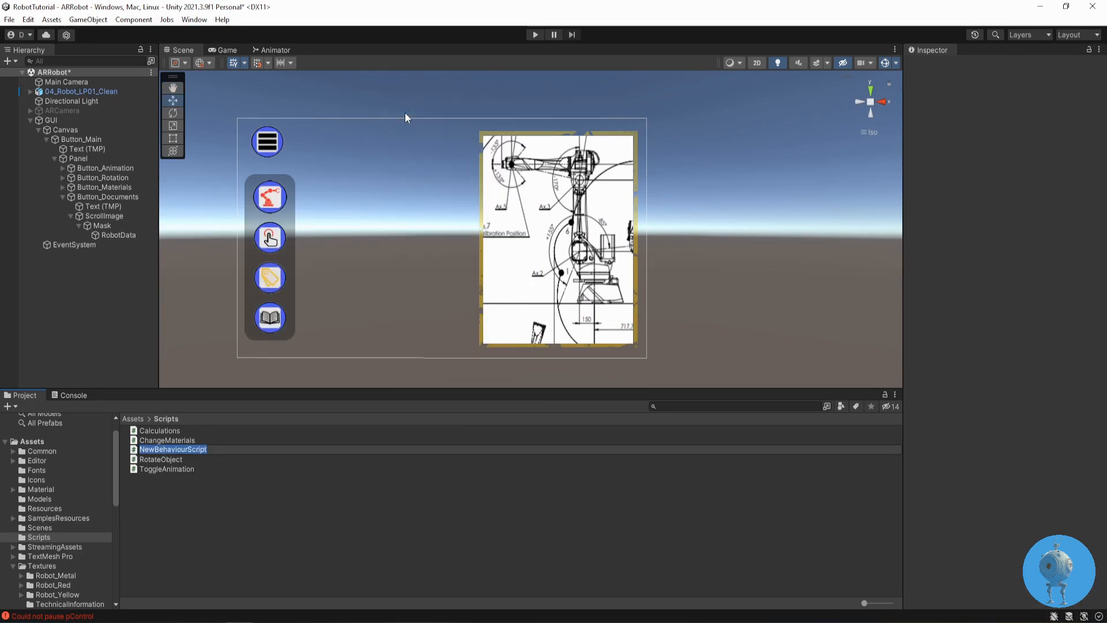
{"action": "type", "text": "ActivateState"}
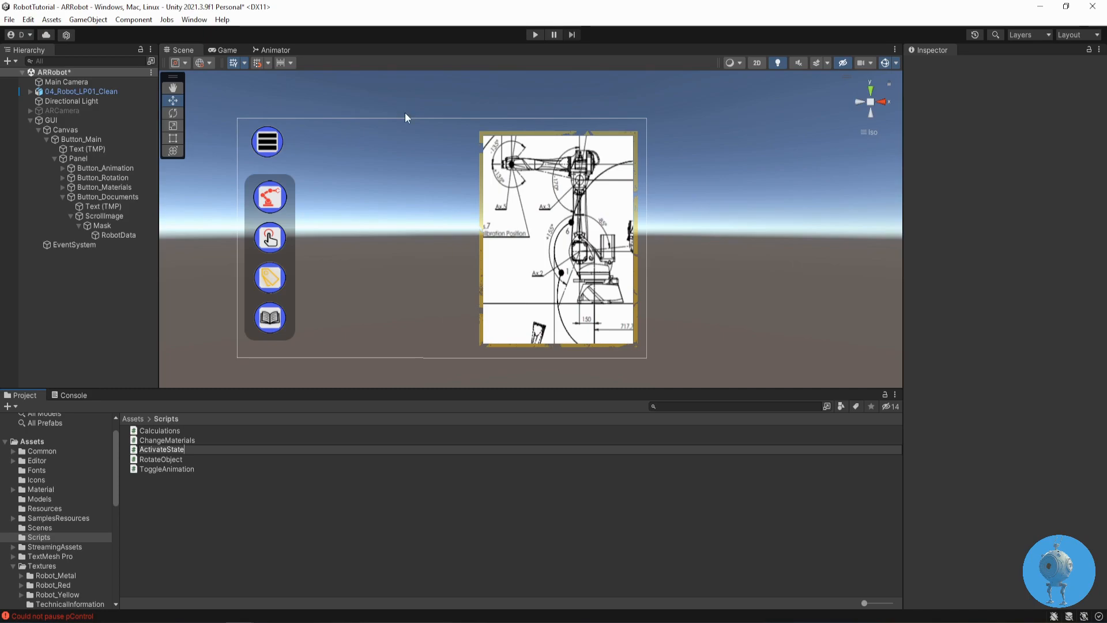
{"action": "key", "text": "Return"}
{"action": "double_click", "coordinate": [151, 430]}
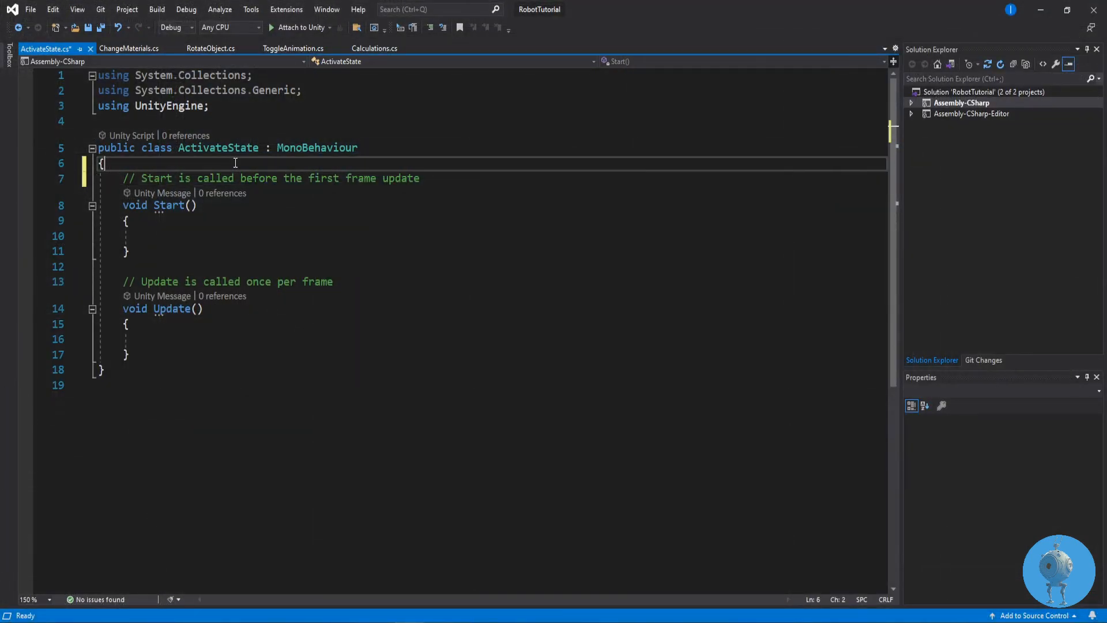
Step: Declare a public GameObject variable named gameObject at the start of the ActivateState class
{"action": "key", "text": "Return"}
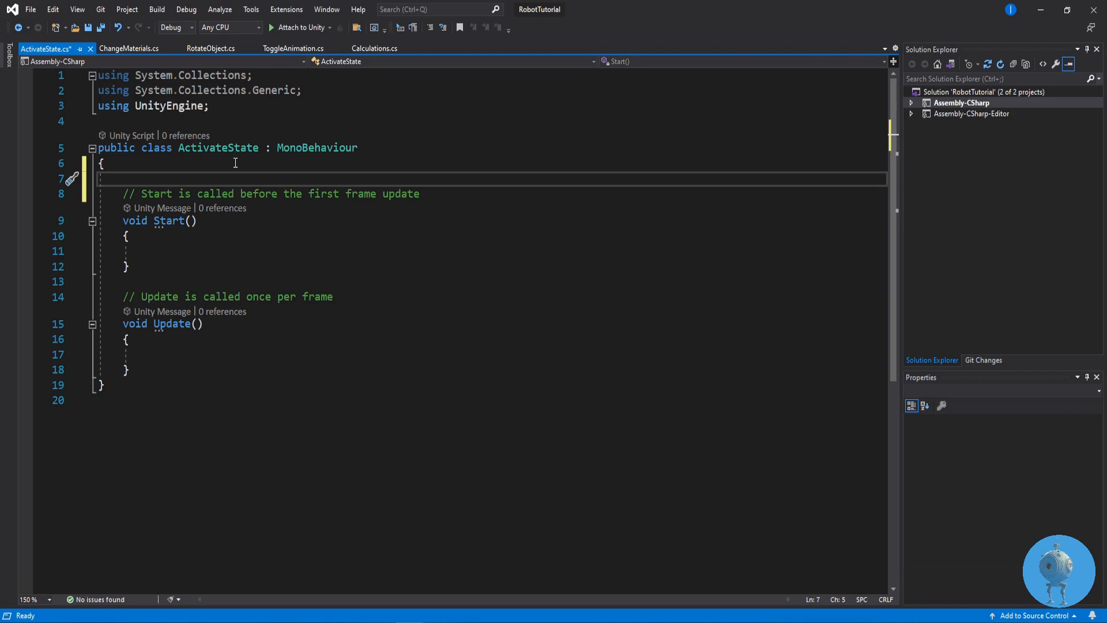
{"action": "type", "text": "pu"}
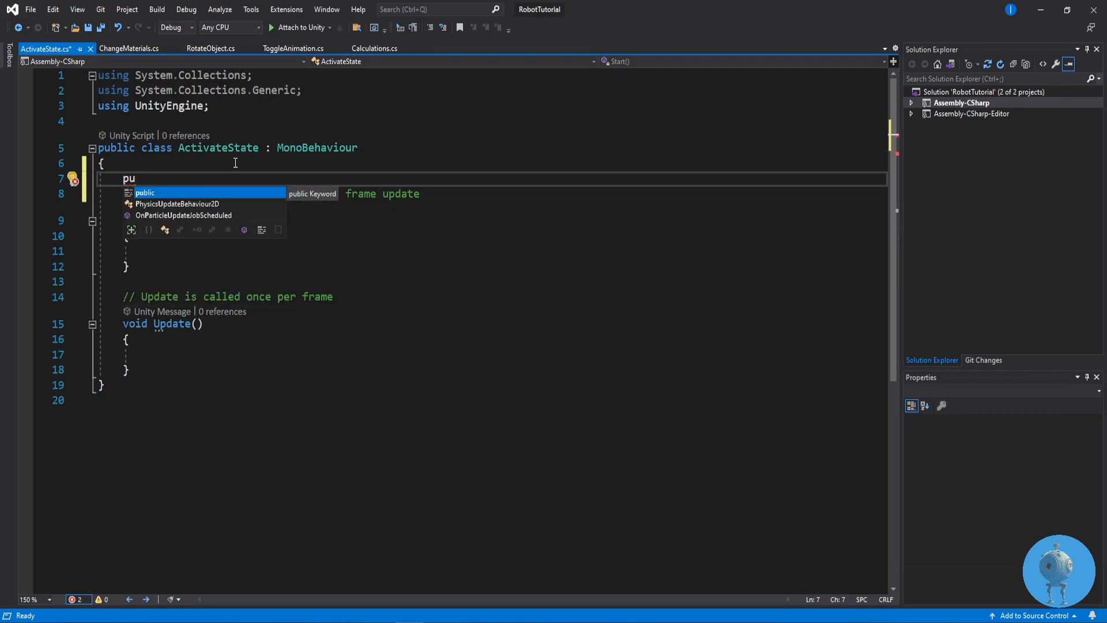
{"action": "type", "text": "blic "}
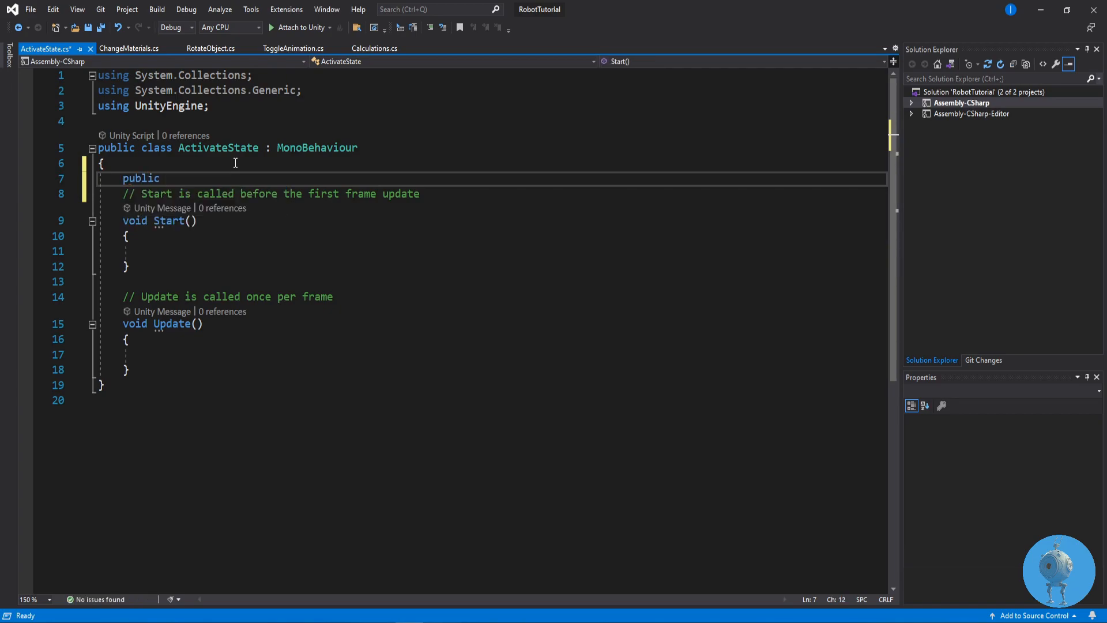
{"action": "type", "text": "GameObject t"}
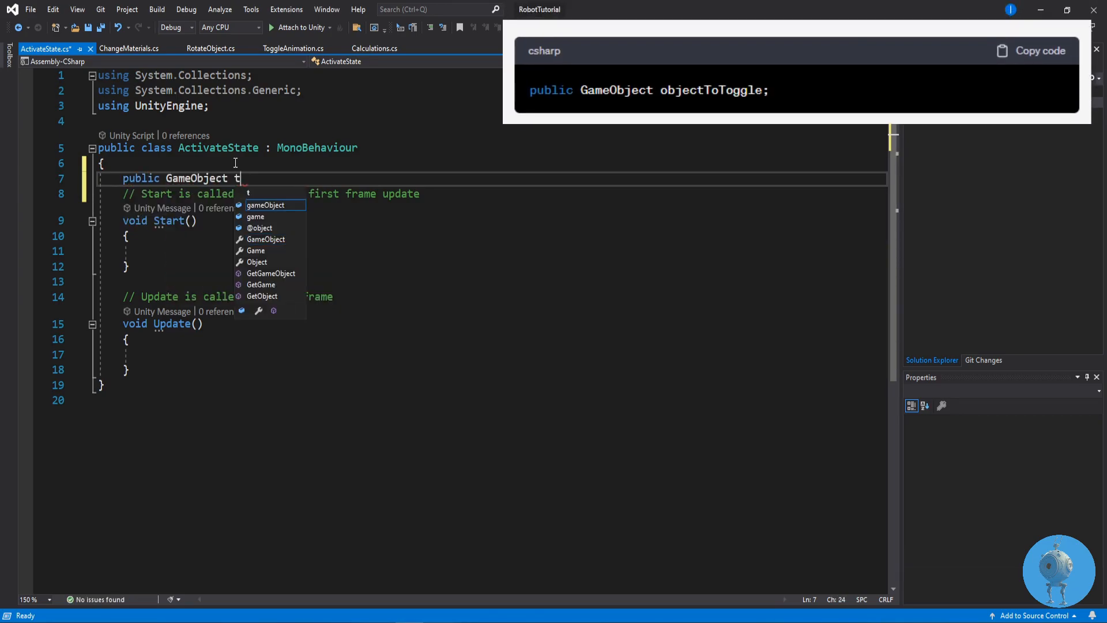
{"action": "key", "text": "BackSpace"}
{"action": "key", "text": "BackSpace"}
{"action": "type", "text": "ga"}
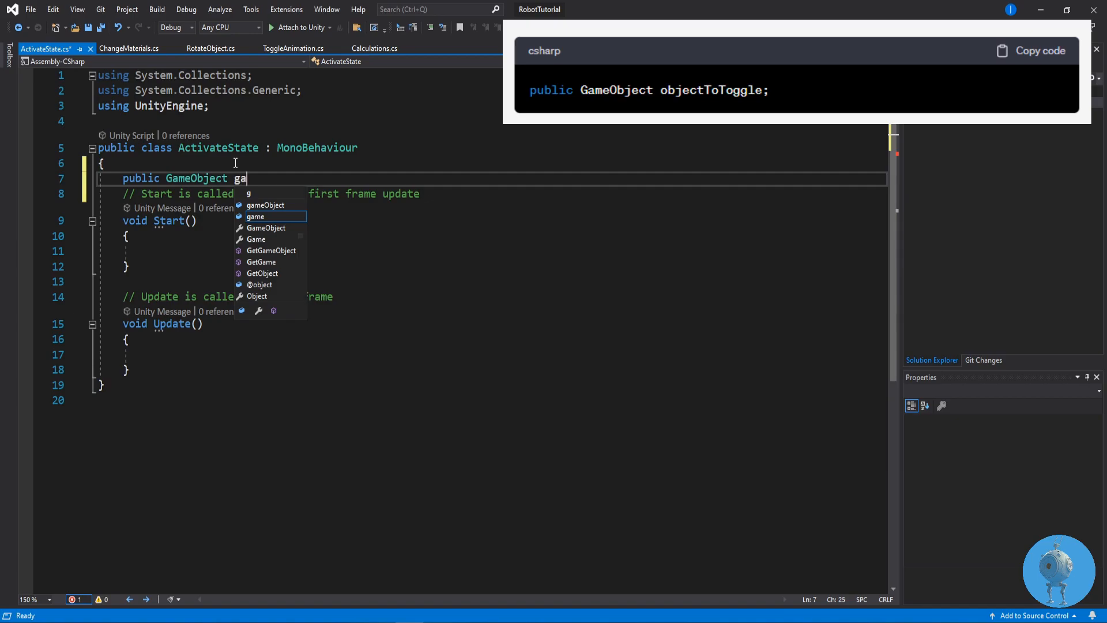
{"action": "type", "text": "meObject"}
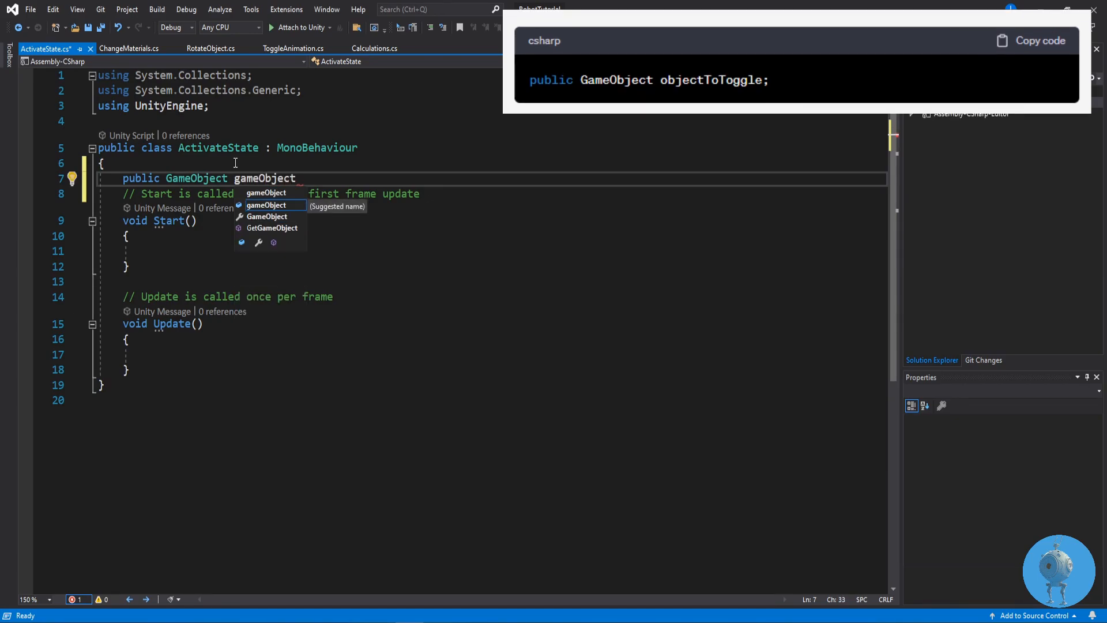
{"action": "type", "text": ";"}
{"action": "key", "text": "Return"}
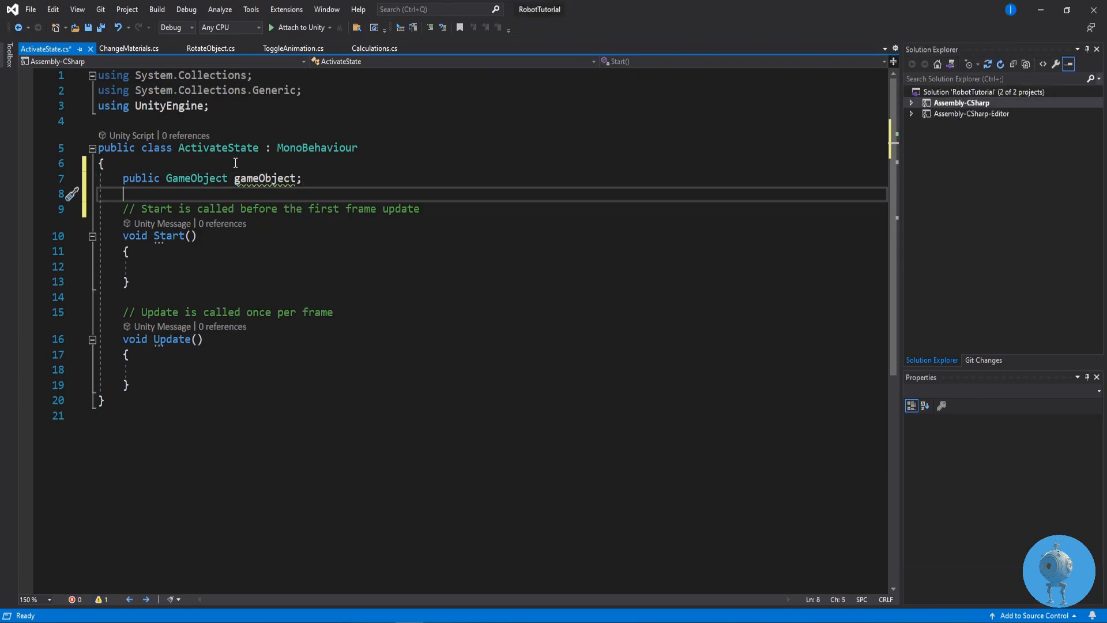
Step: Replace the Update method and its comment with an empty public void method named Activate()
{"action": "left_click_drag", "start_coordinate": [124, 313], "coordinate": [153, 382]}
{"action": "key", "text": "Delete"}
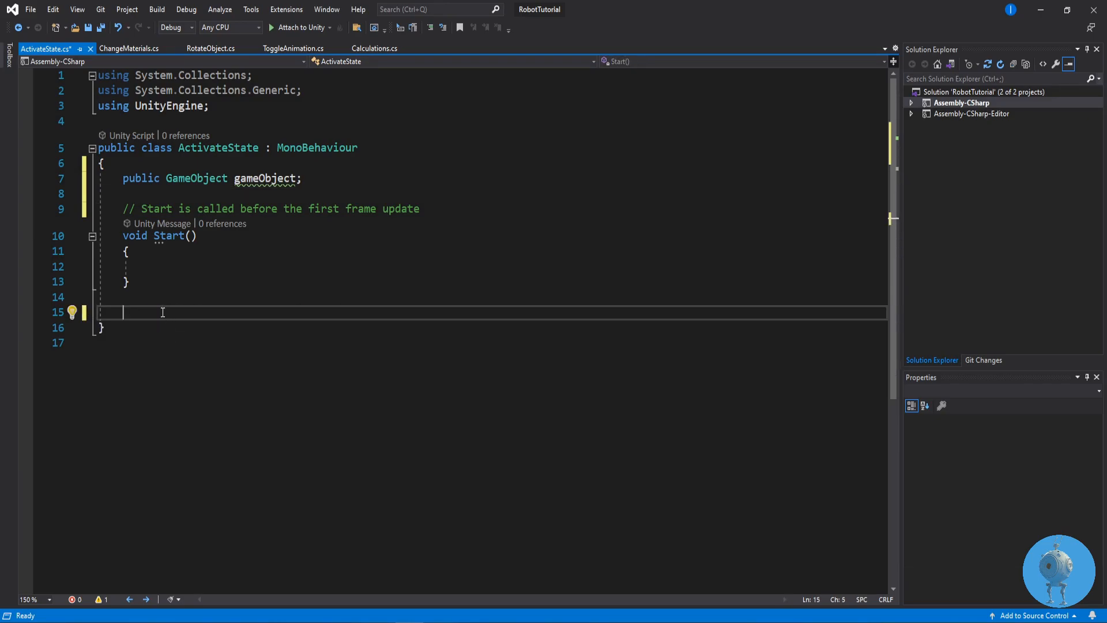
{"action": "type", "text": "publ"}
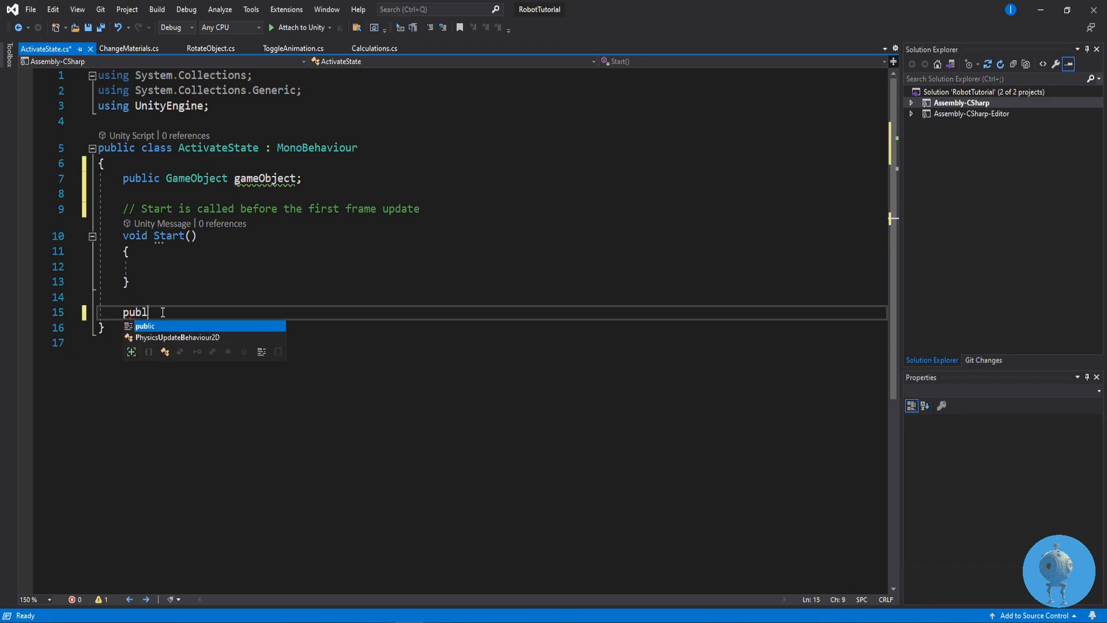
{"action": "type", "text": "ic void "}
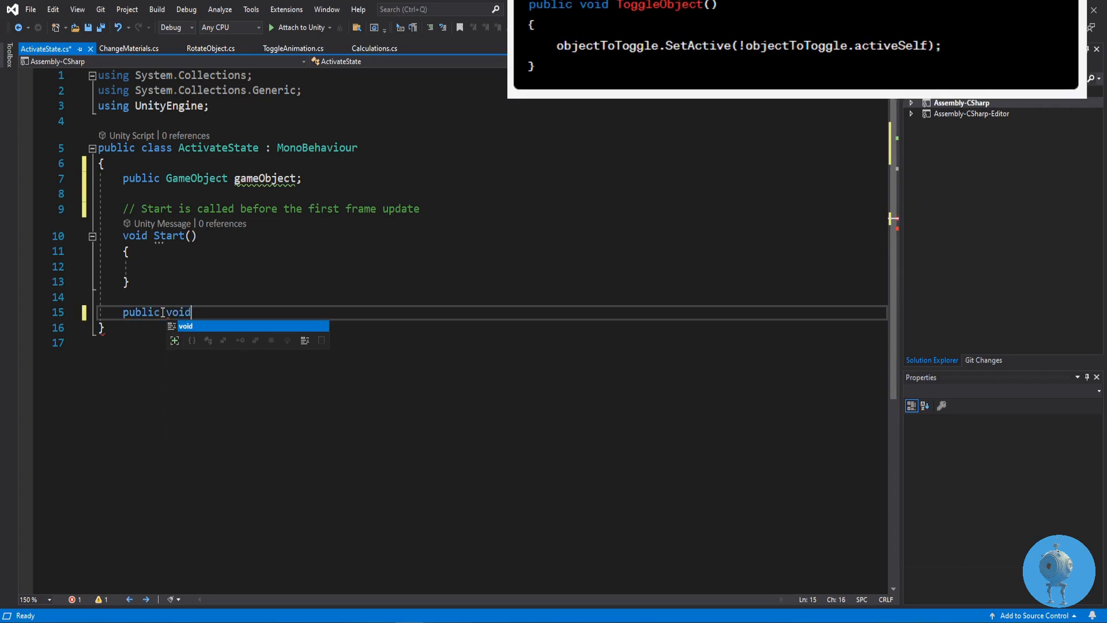
{"action": "type", "text": "Acx"}
{"action": "type", "text": "ivate()"}
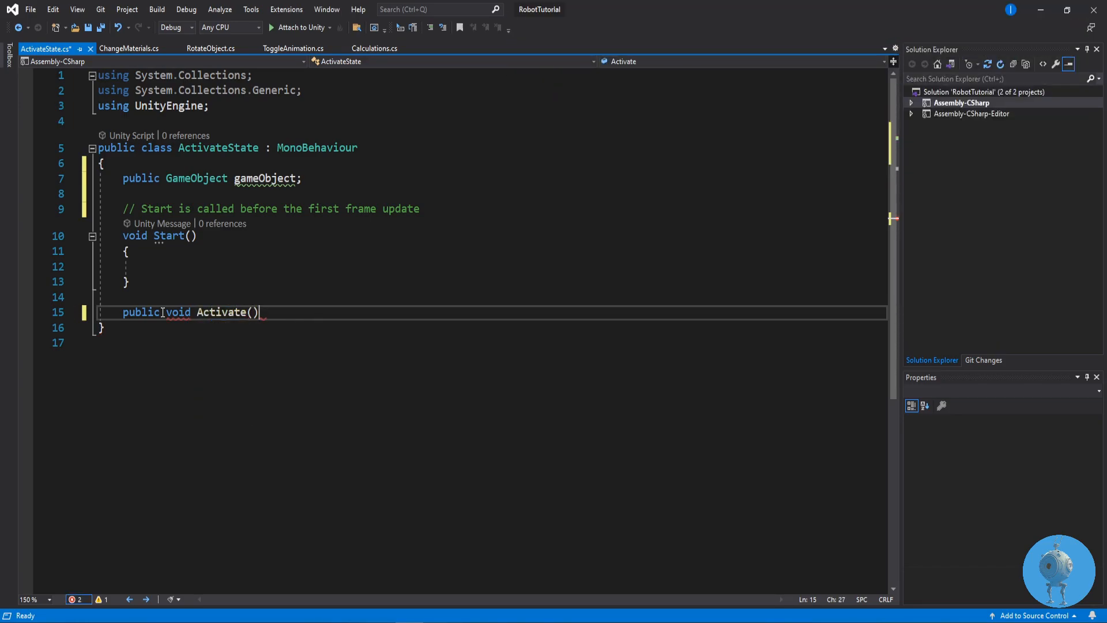
{"action": "key", "text": "Return"}
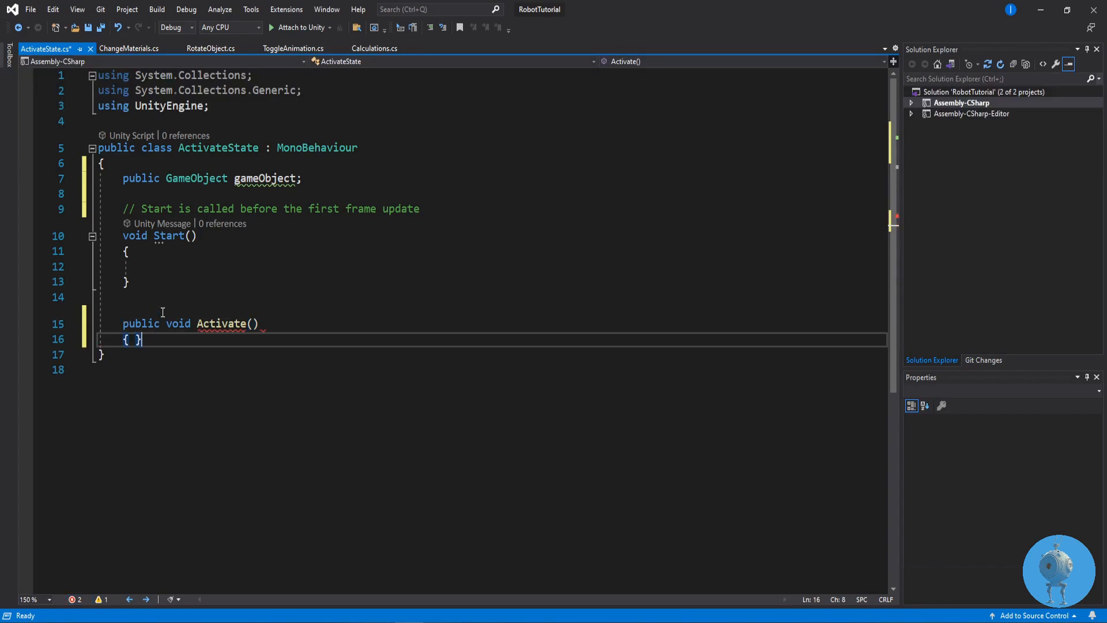
{"action": "type", "text": "{"}
{"action": "key", "text": "Return"}
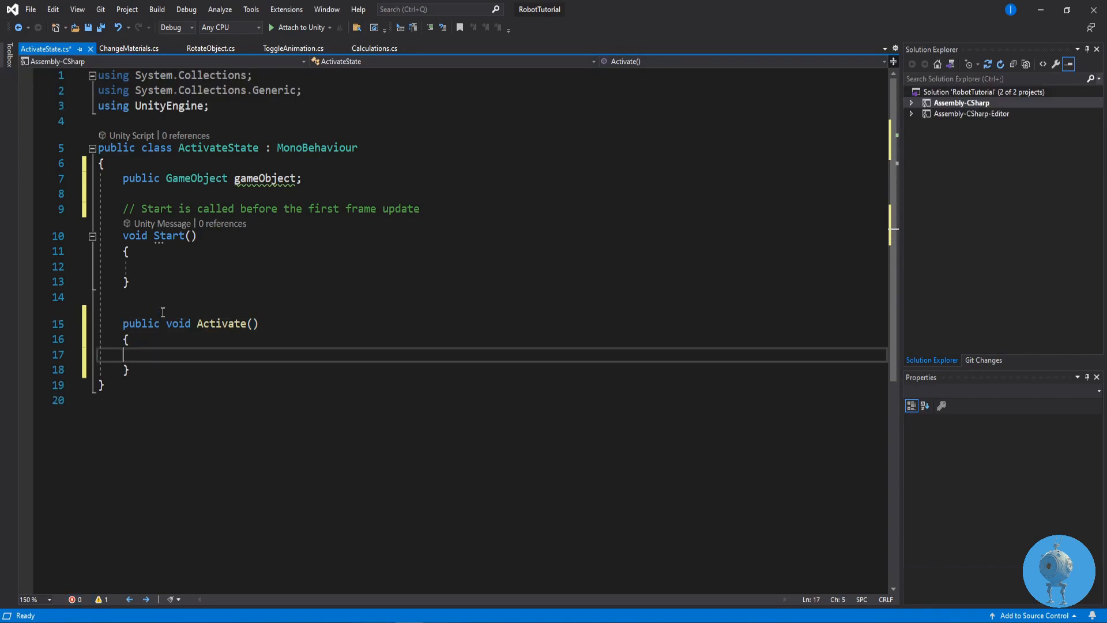
Step: Toggle the object's active state inside Activate() with gameObject.SetActive(!gameObject.activeSelf);
{"action": "left_click", "coordinate": [148, 339]}
{"action": "key", "text": "Return"}
{"action": "type", "text": "gameObject"}
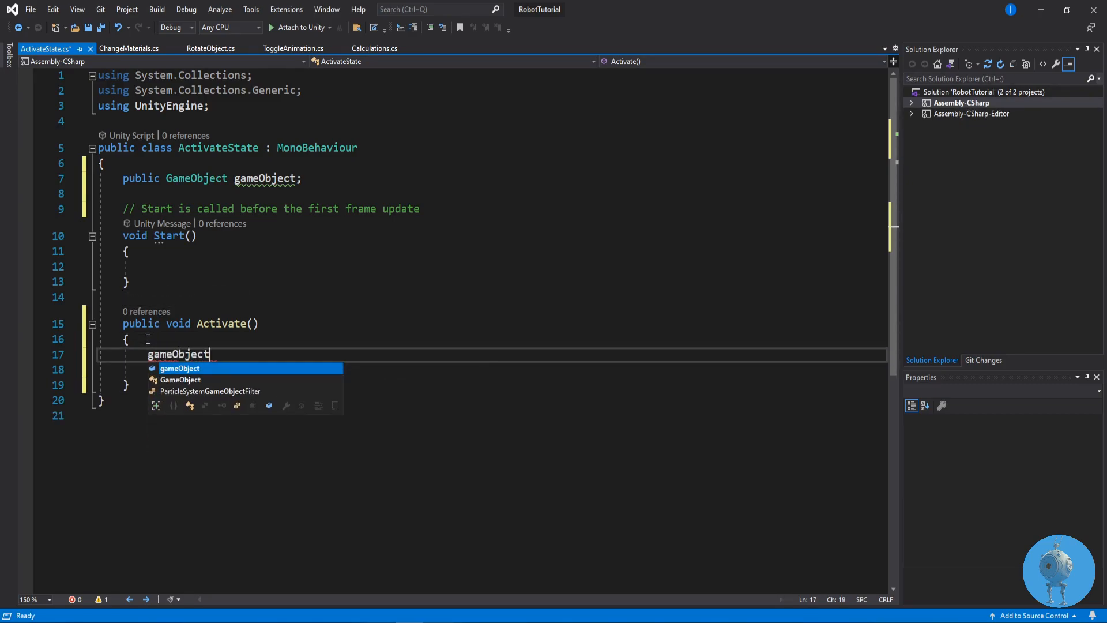
{"action": "type", "text": ".SetActive"}
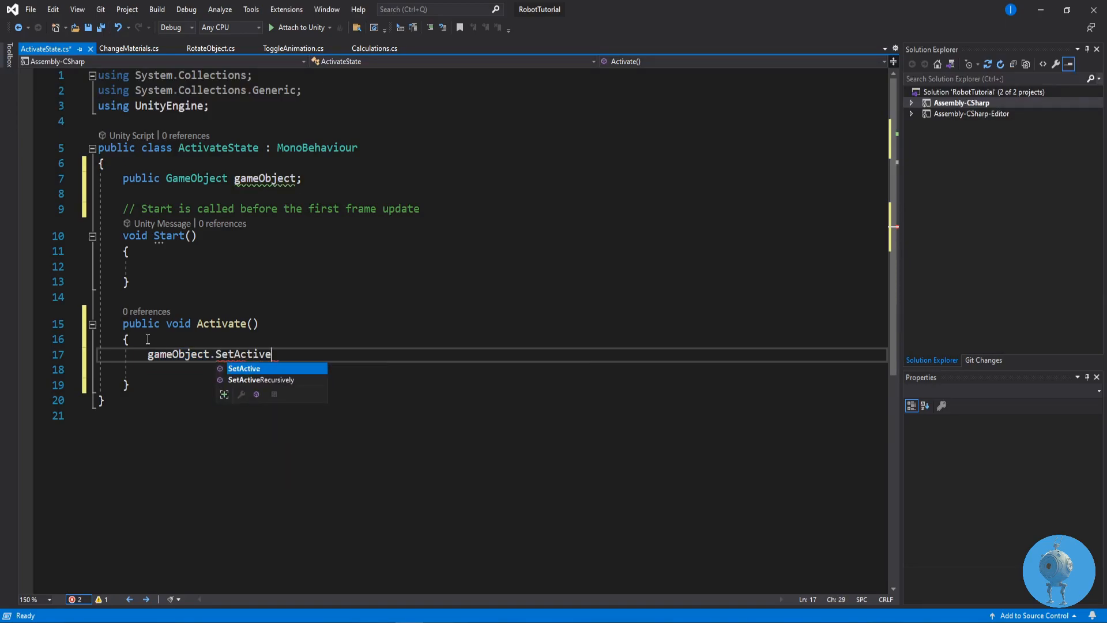
{"action": "type", "text": "(!"}
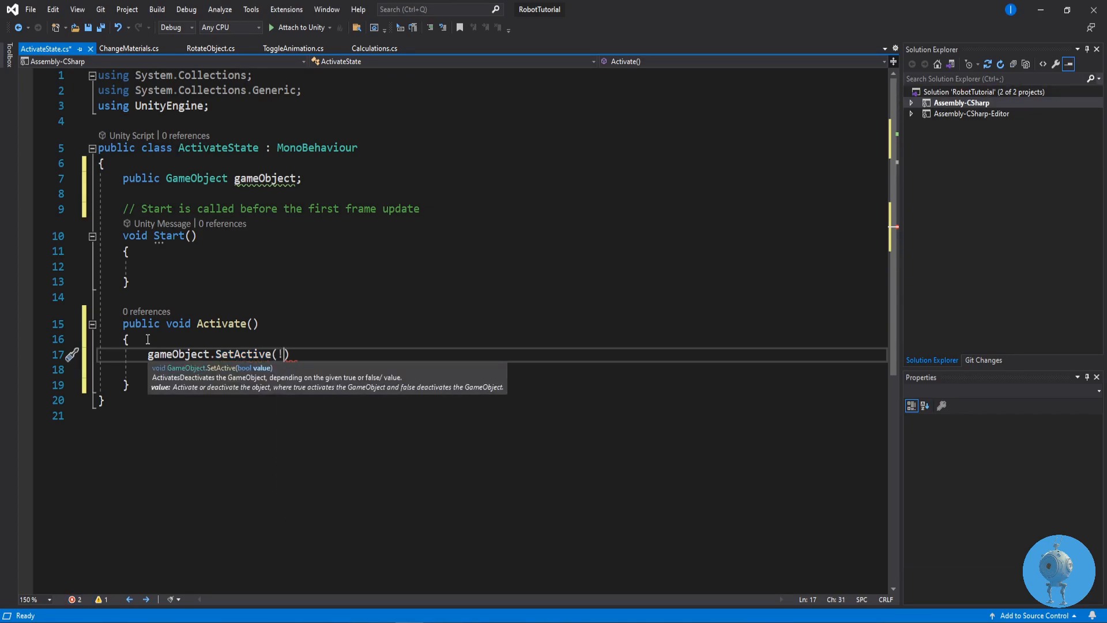
{"action": "type", "text": "gameO"}
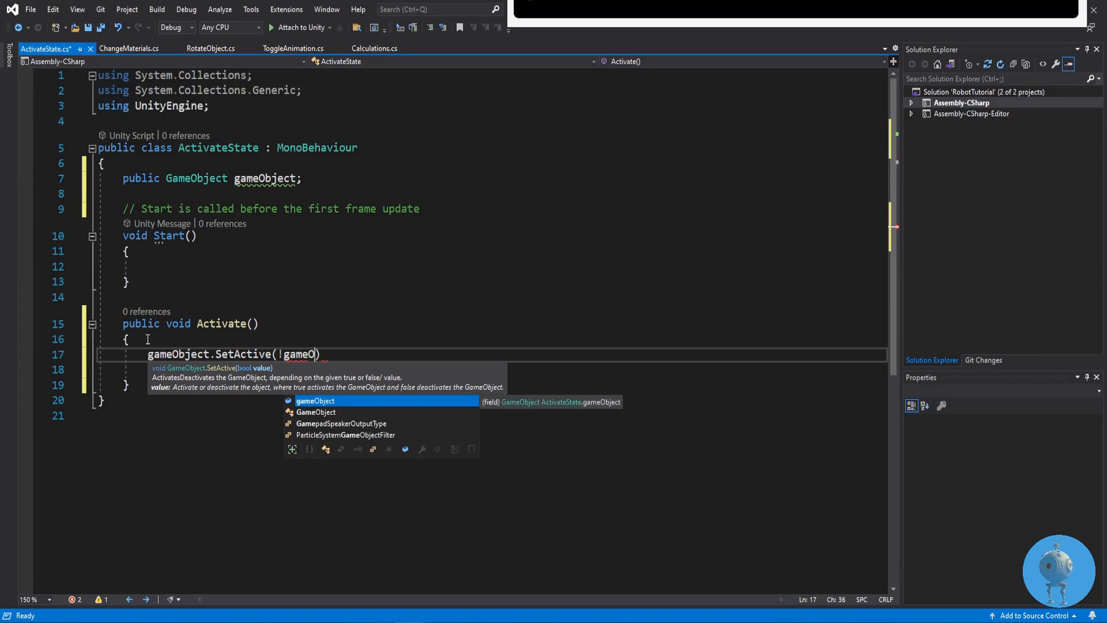
{"action": "type", "text": "bject.active"}
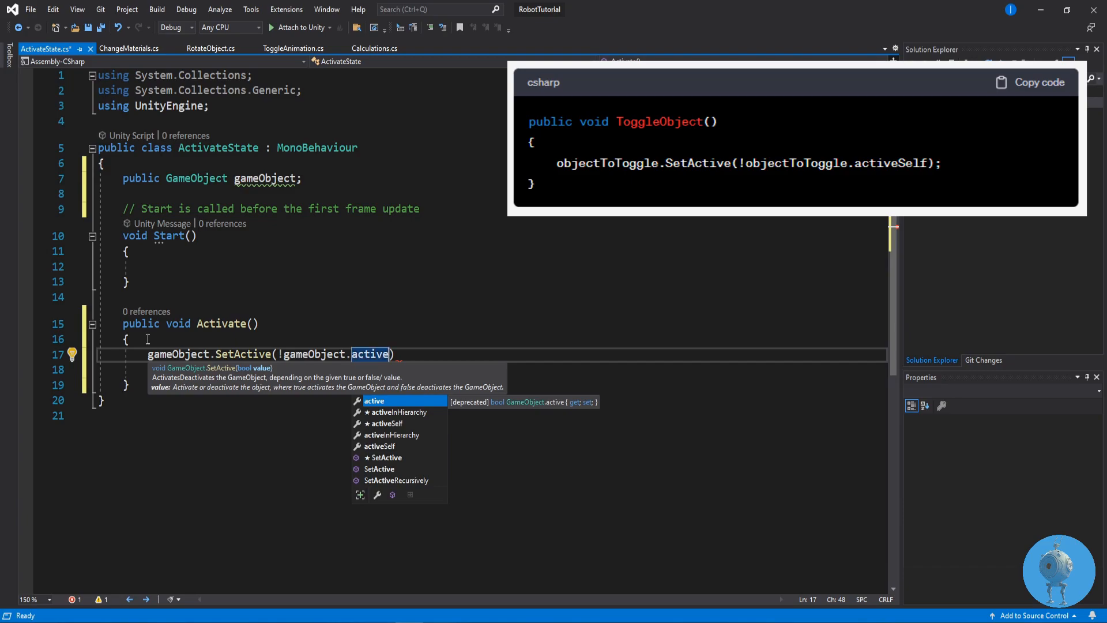
{"action": "type", "text": "Self"}
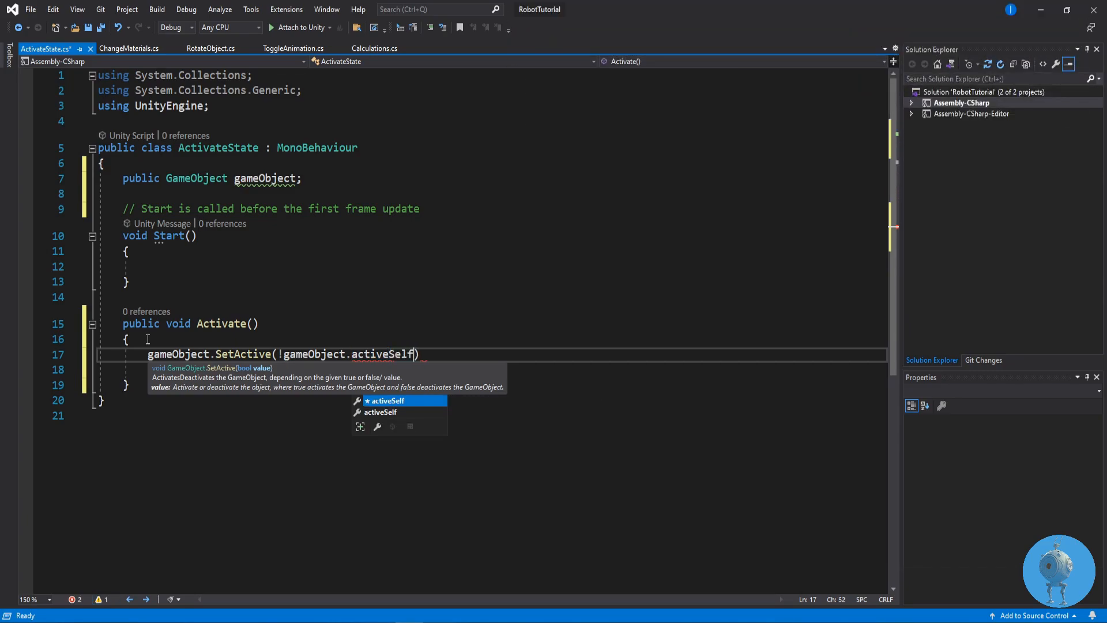
{"action": "type", "text": ")"}
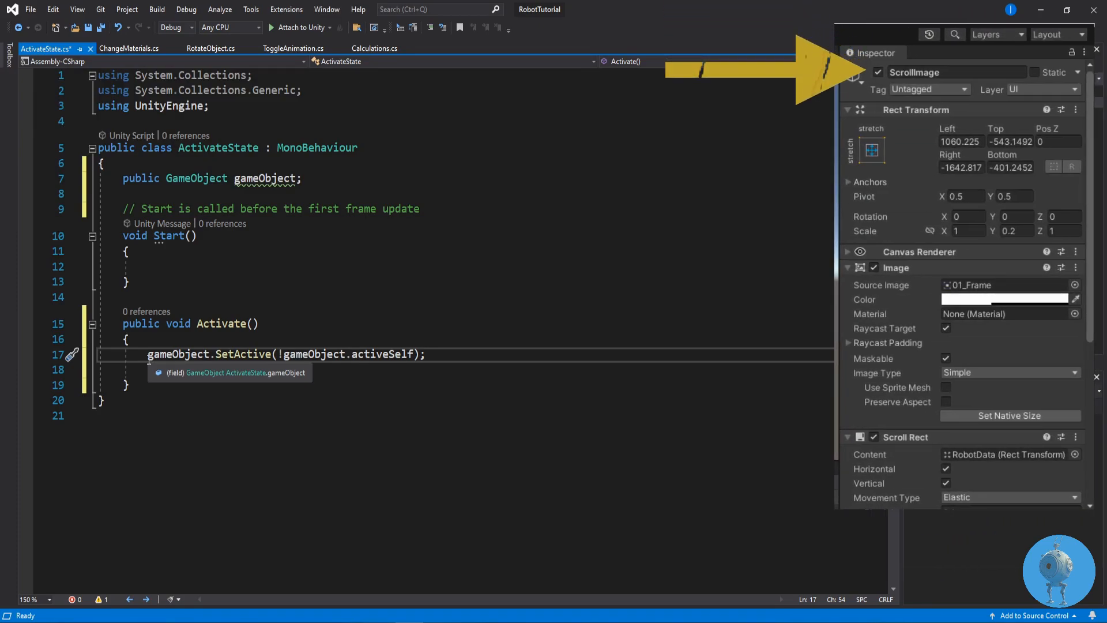
Step: Deactivate the object in Start() with gameObject.SetActive(false); and save the script
{"action": "left_click", "coordinate": [159, 251]}
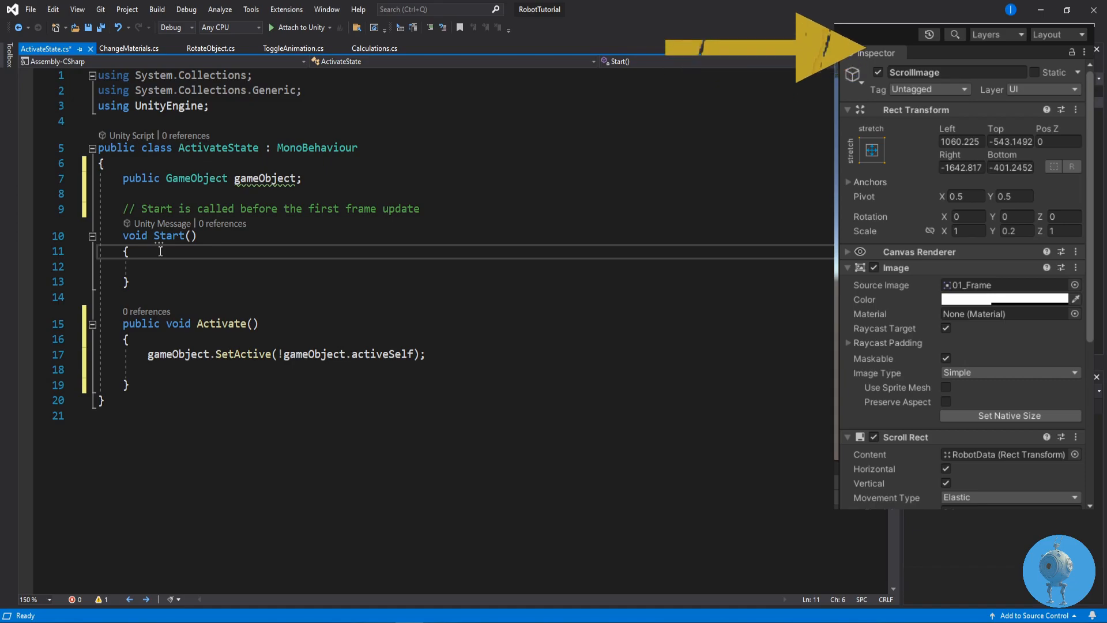
{"action": "key", "text": "Return"}
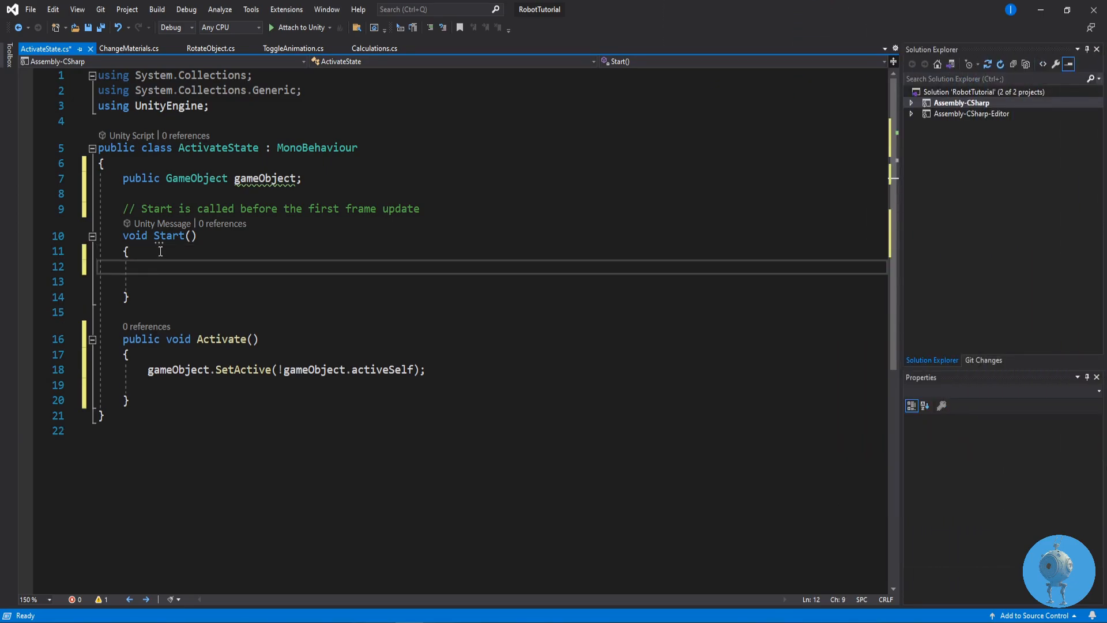
{"action": "type", "text": "gameOb"}
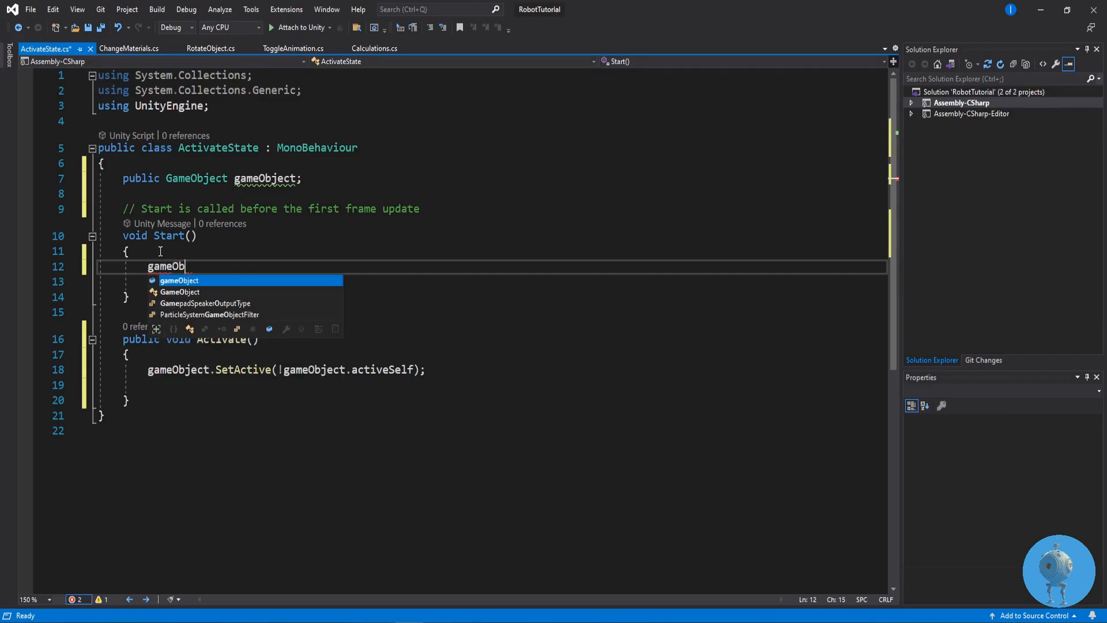
{"action": "type", "text": "ject.Setac"}
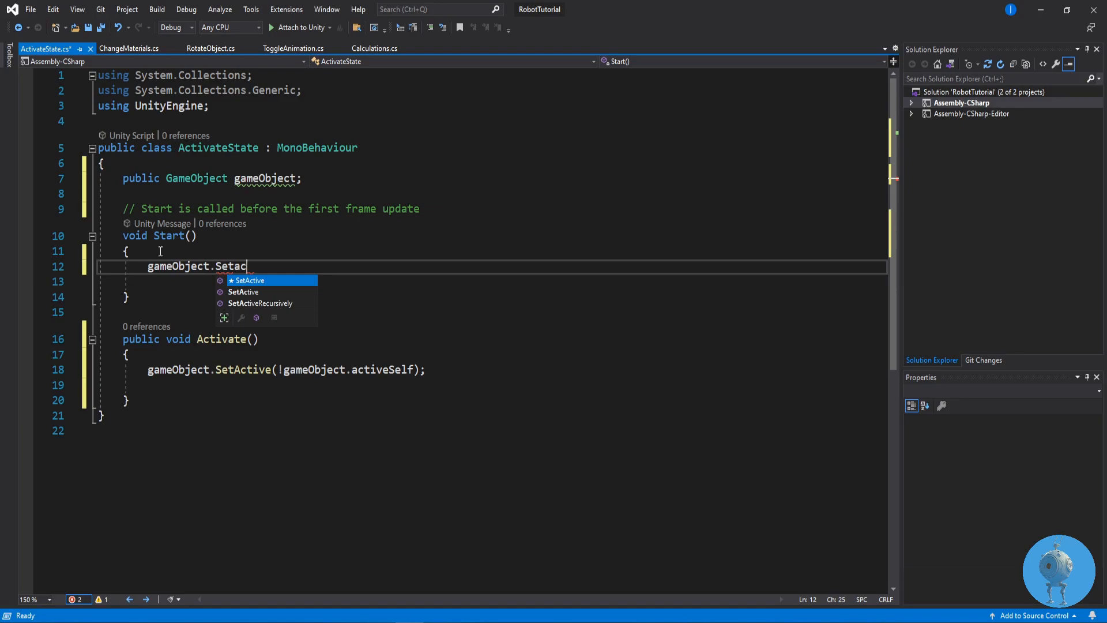
{"action": "type", "text": "tive(false);"}
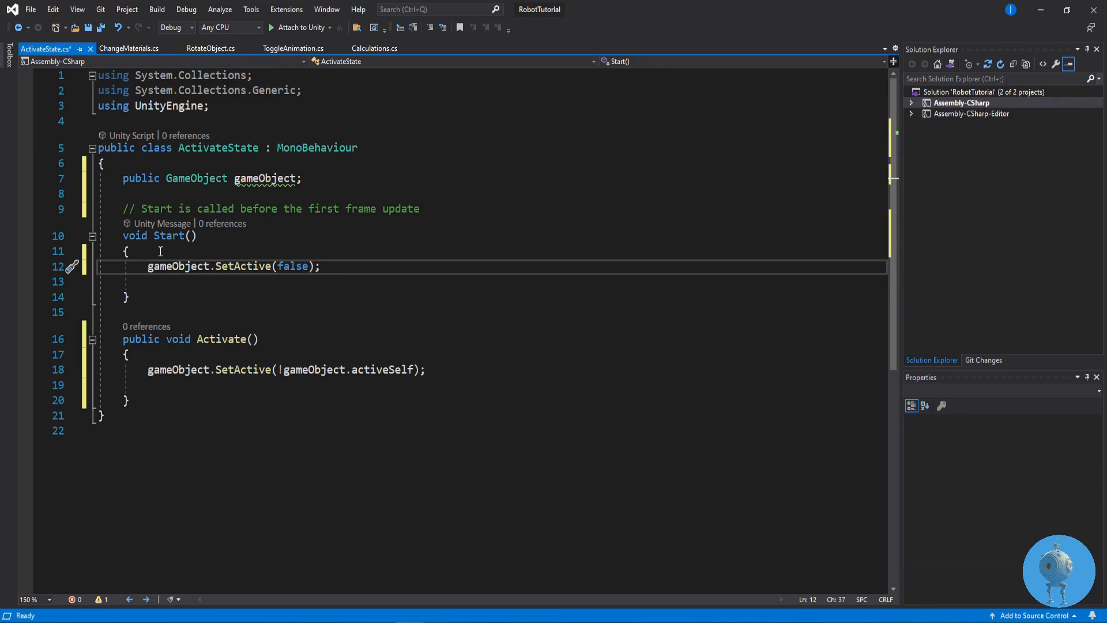
{"action": "key", "text": "ctrl+s"}
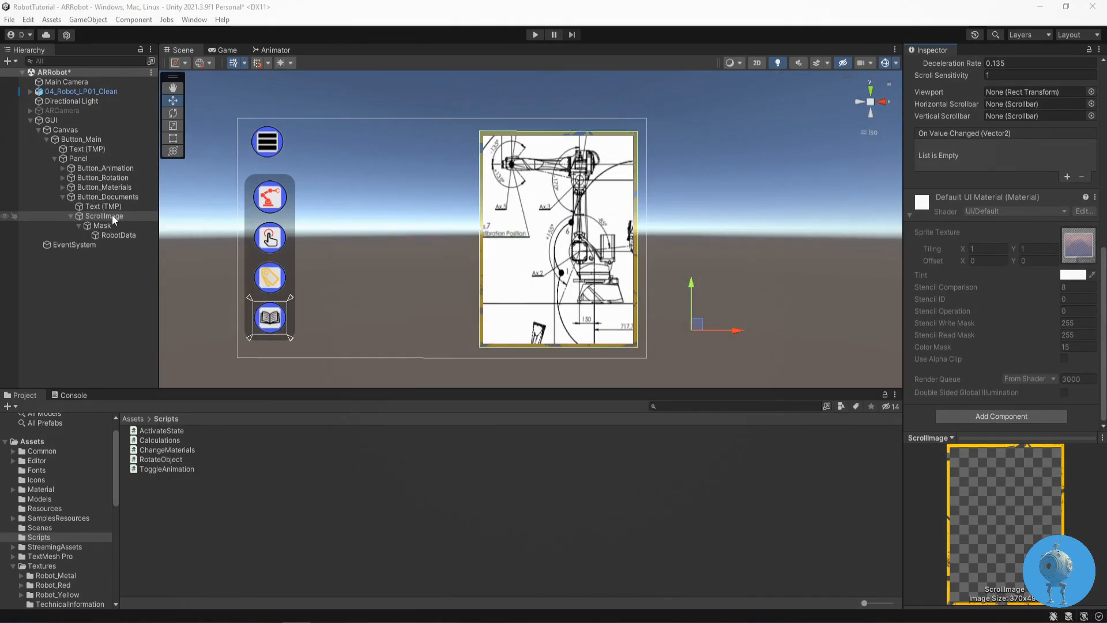
Step: In Unity, attach the ActivateState script to ScrollImage and assign ScrollImage as its Game Object
{"action": "left_click", "coordinate": [110, 216]}
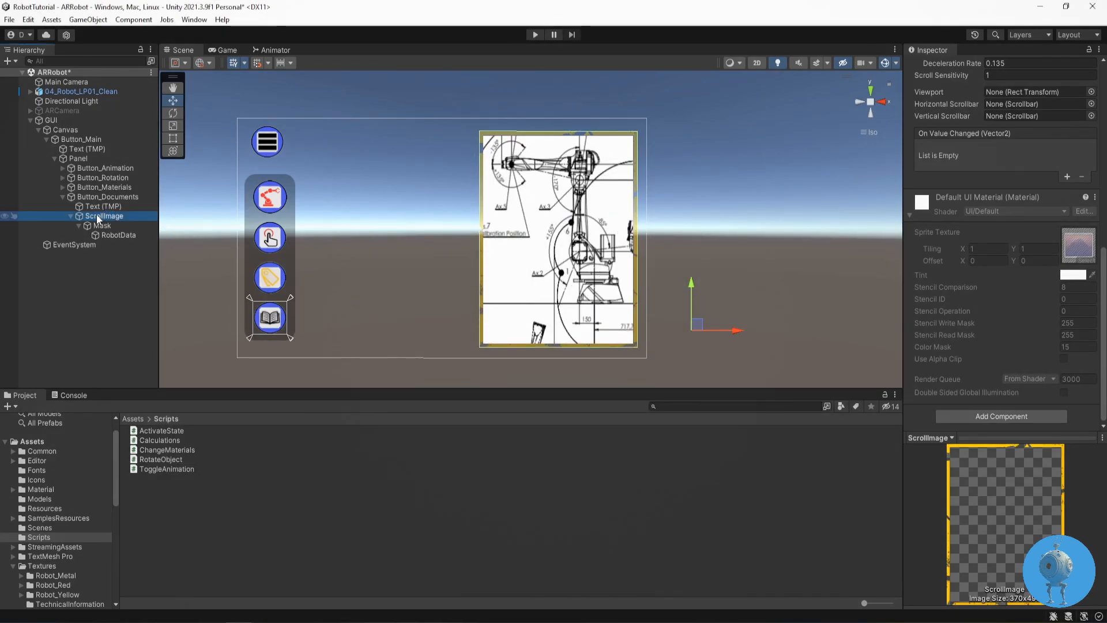
{"action": "left_click_drag", "start_coordinate": [161, 427], "coordinate": [922, 413]}
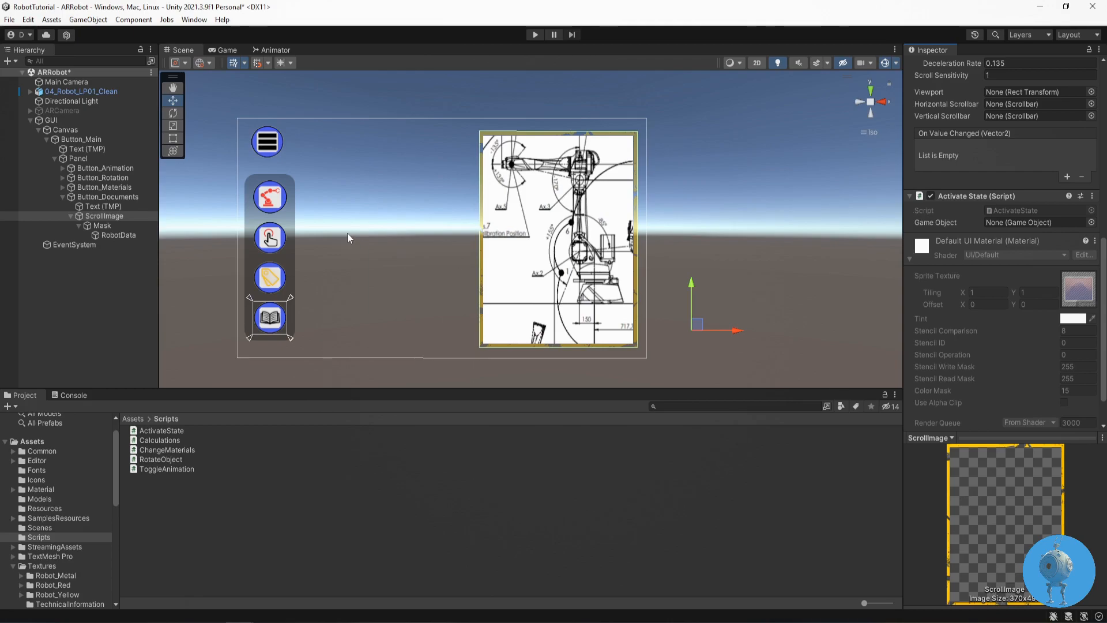
{"action": "left_click_drag", "start_coordinate": [103, 217], "coordinate": [1006, 221]}
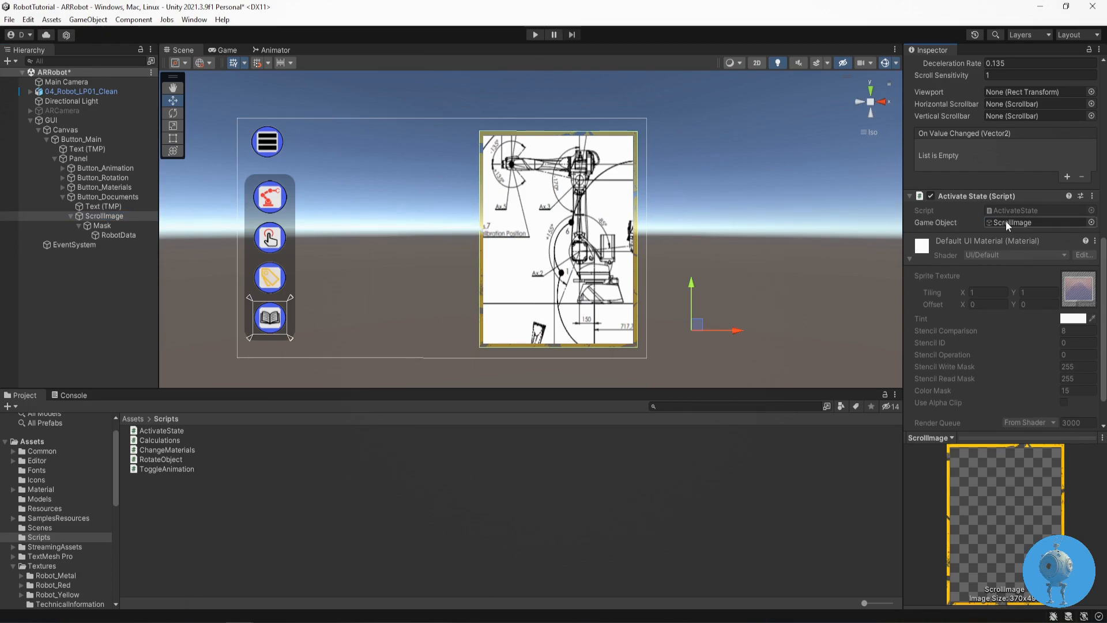
Step: Add an empty On Click event entry to the Button component of Button_Documents
{"action": "left_click", "coordinate": [109, 197]}
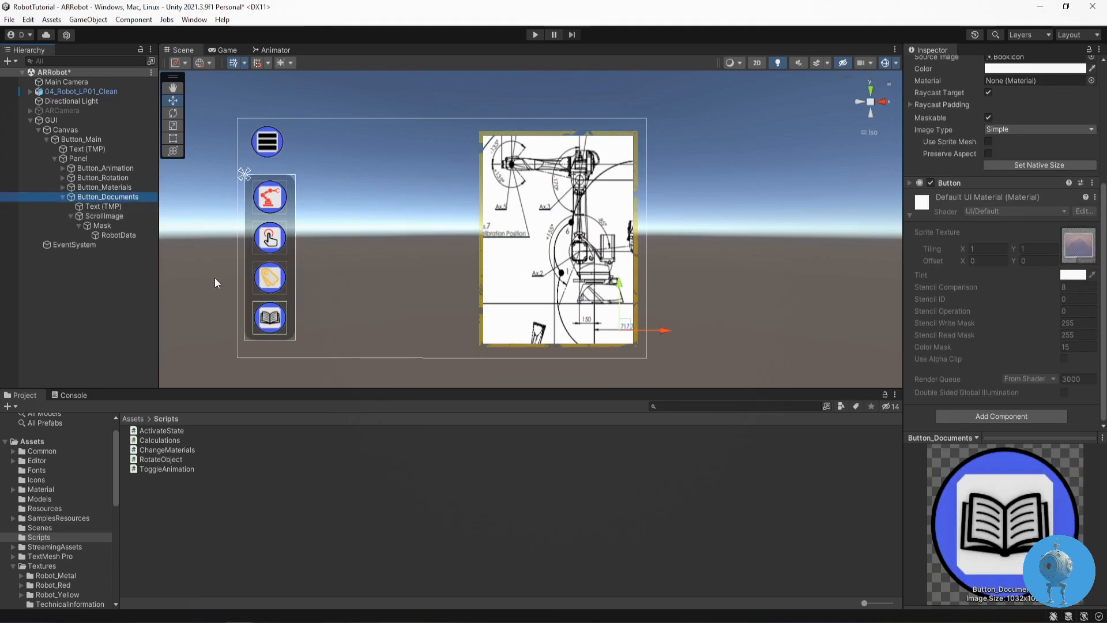
{"action": "left_click", "coordinate": [104, 207]}
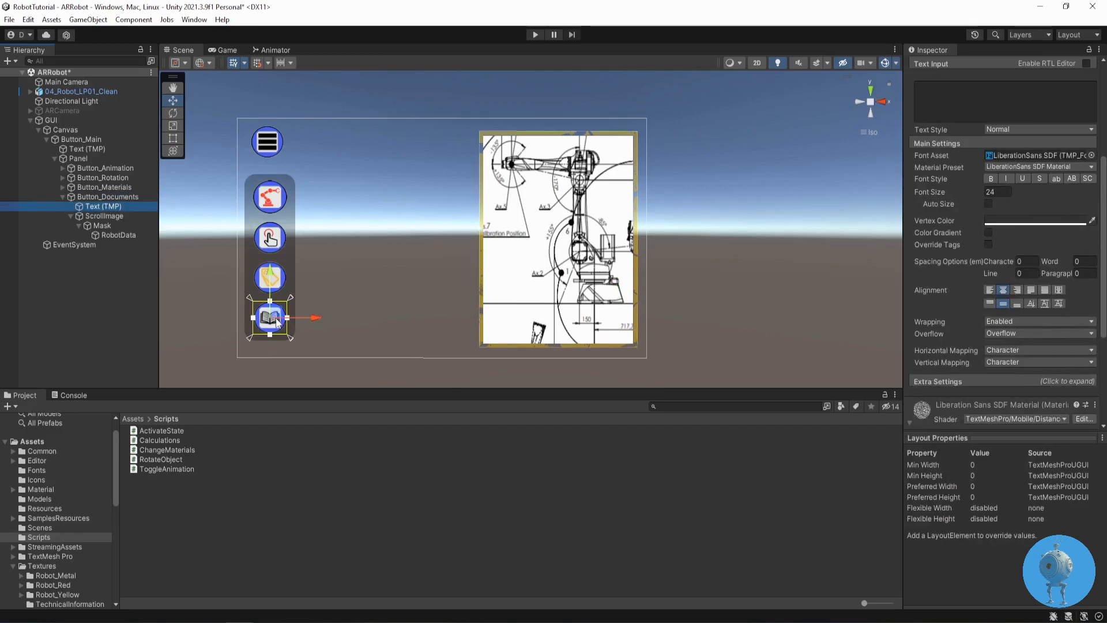
{"action": "left_click", "coordinate": [129, 197]}
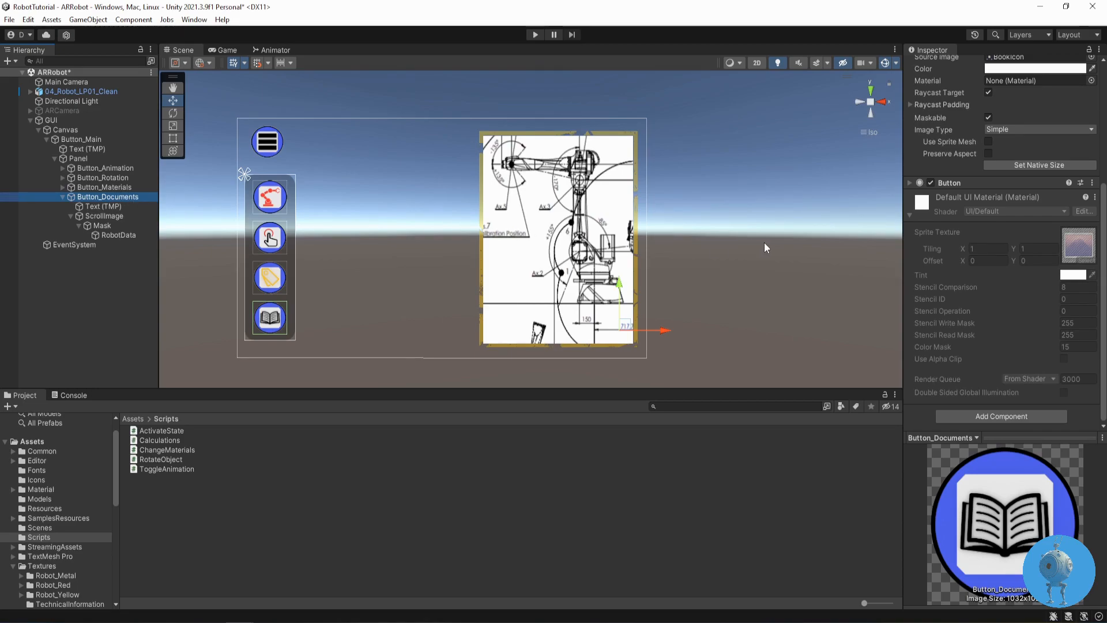
{"action": "left_click", "coordinate": [909, 183]}
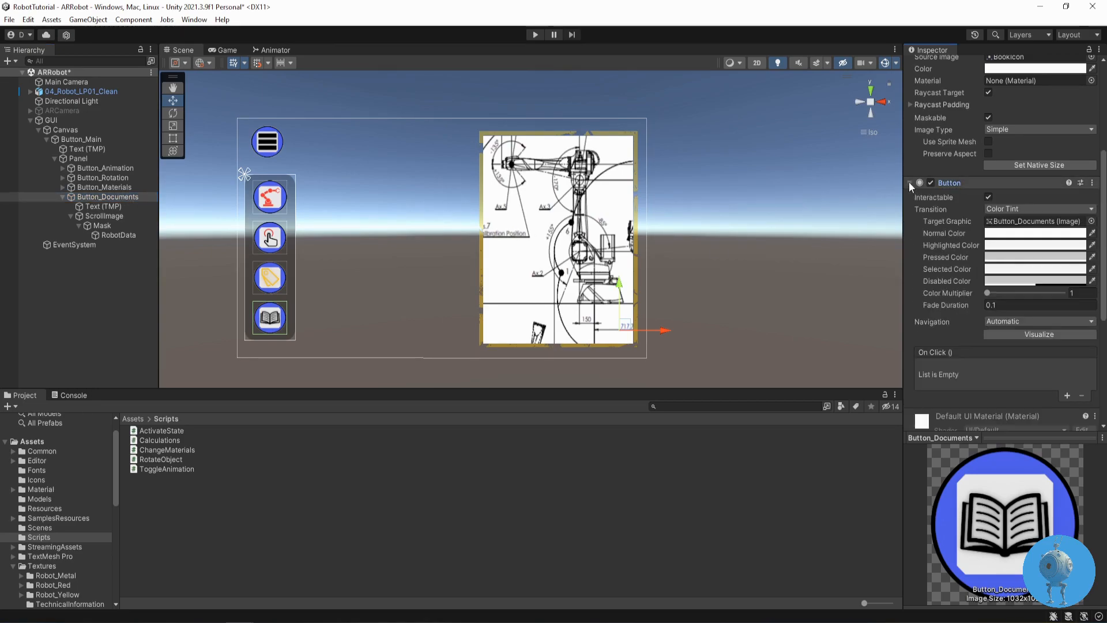
{"action": "scroll", "coordinate": [973, 307], "scroll_direction": "down", "scroll_amount": 3}
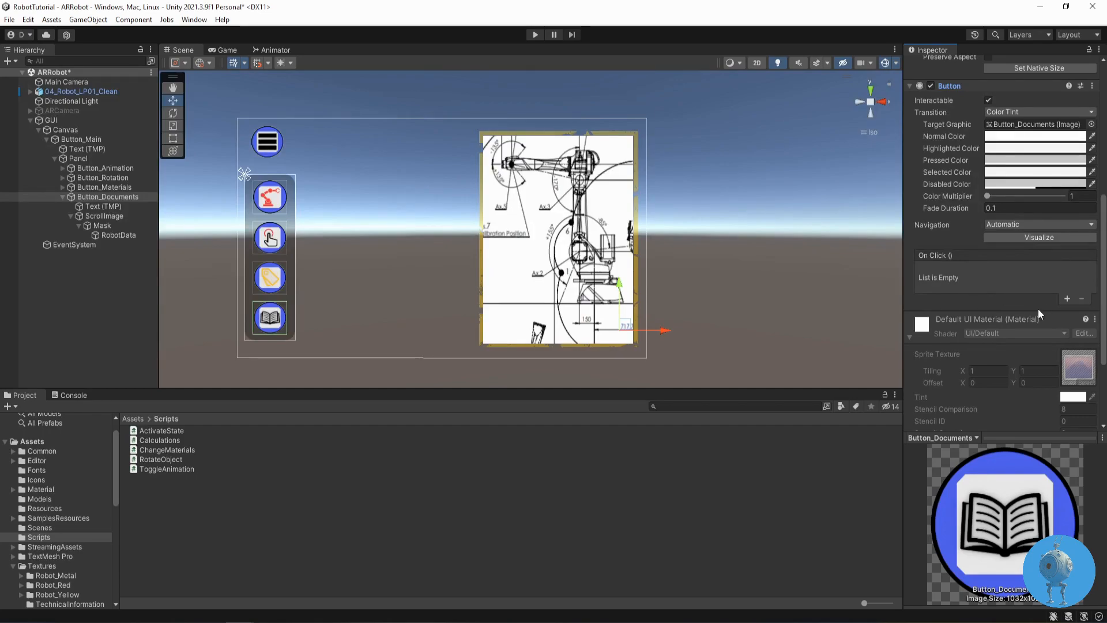
{"action": "left_click", "coordinate": [1067, 298]}
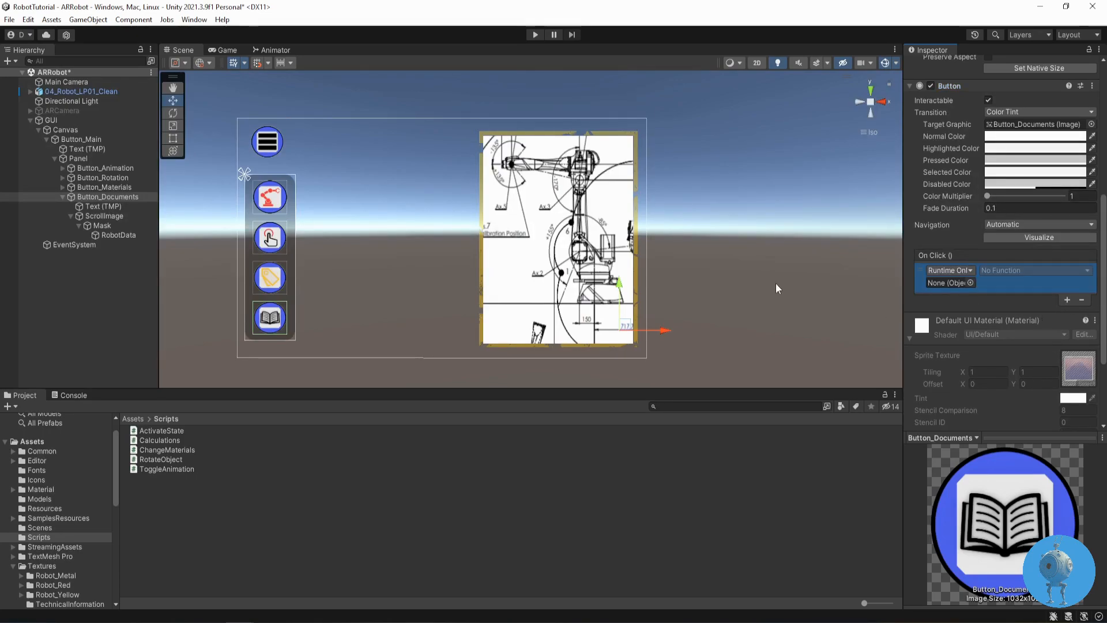
Step: Assign ScrollImage to the On Click event of Button_Documents and set its function to ActivateState.Activate()
{"action": "left_click_drag", "start_coordinate": [96, 214], "coordinate": [949, 282]}
{"action": "left_click", "coordinate": [1008, 270]}
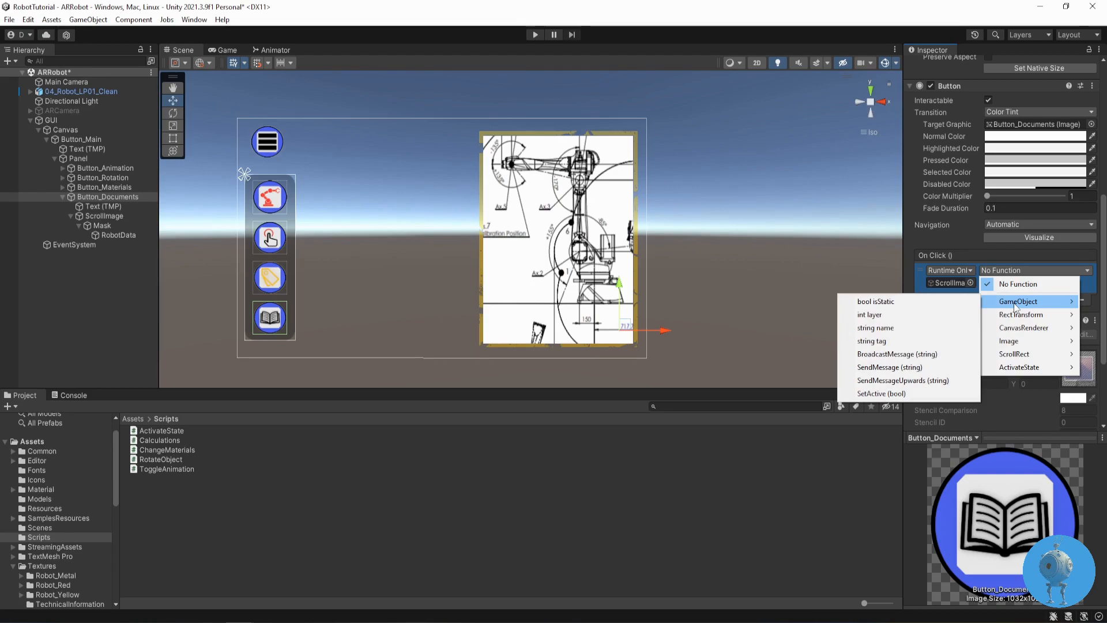
{"action": "mouse_move", "coordinate": [1011, 372]}
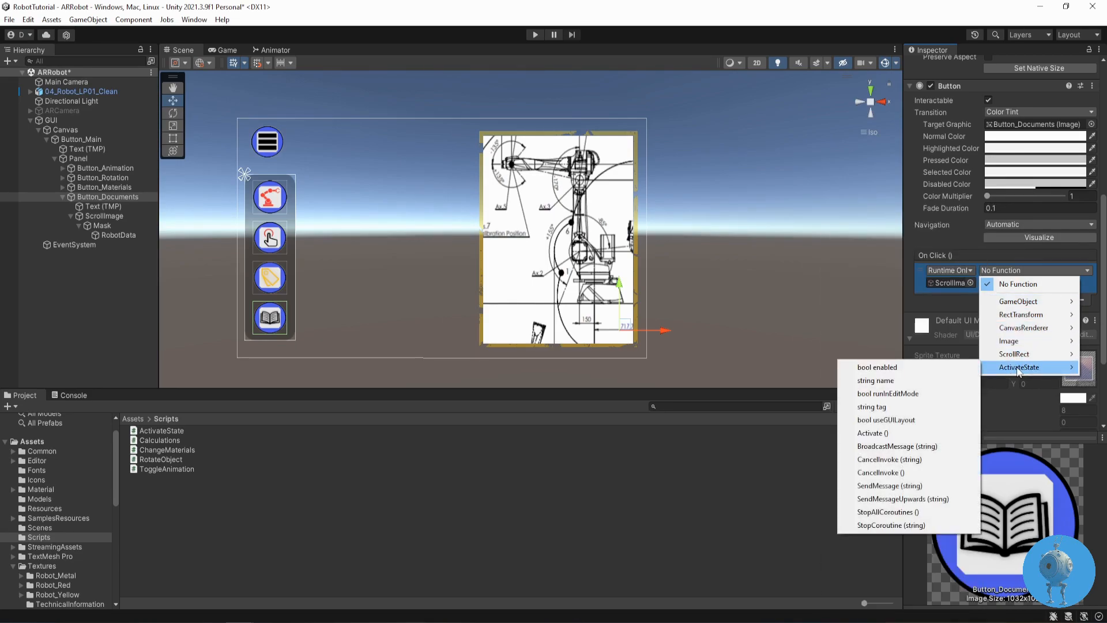
{"action": "left_click", "coordinate": [872, 433]}
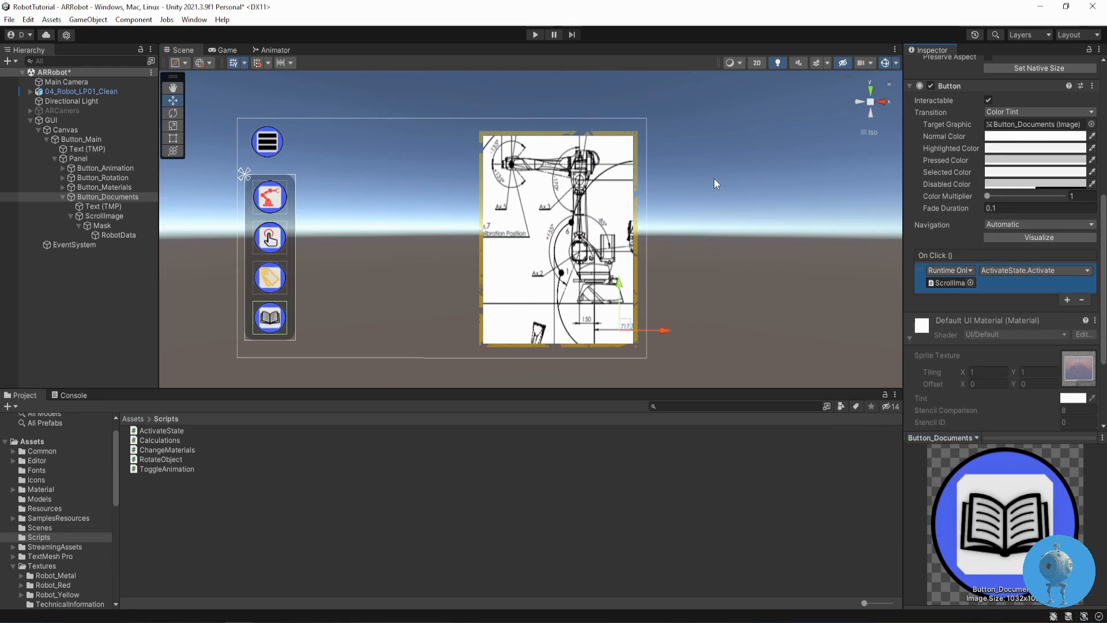
Step: Run the scene in Play mode and test opening, scrolling and closing the data sheet with the Documents button
{"action": "left_click", "coordinate": [533, 34]}
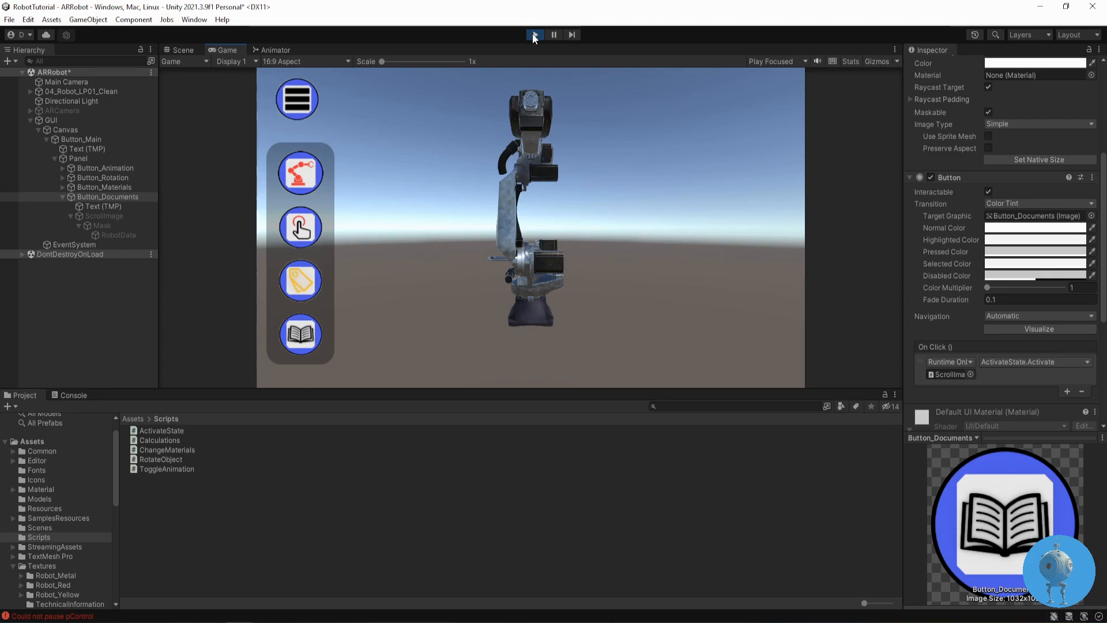
{"action": "left_click", "coordinate": [300, 336]}
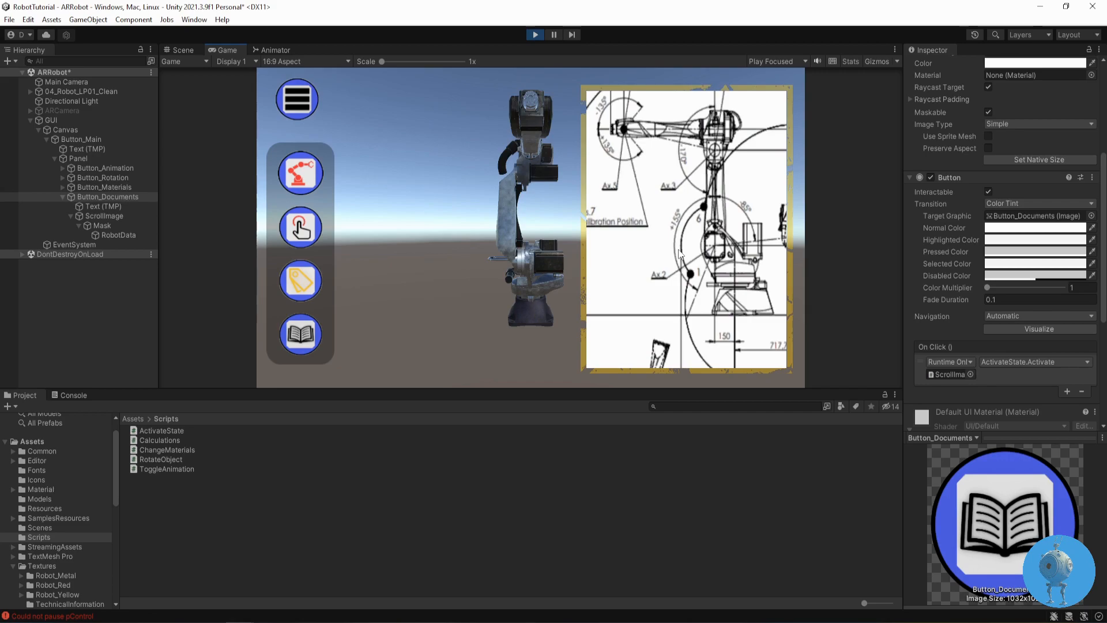
{"action": "mouse_move", "coordinate": [713, 252]}
{"action": "left_mouse_down"}
{"action": "mouse_move", "coordinate": [609, 249]}
{"action": "mouse_move", "coordinate": [659, 344]}
{"action": "mouse_move", "coordinate": [725, 231]}
{"action": "mouse_move", "coordinate": [691, 259]}
{"action": "mouse_move", "coordinate": [645, 233]}
{"action": "mouse_move", "coordinate": [608, 340]}
{"action": "mouse_move", "coordinate": [651, 288]}
{"action": "left_mouse_up"}
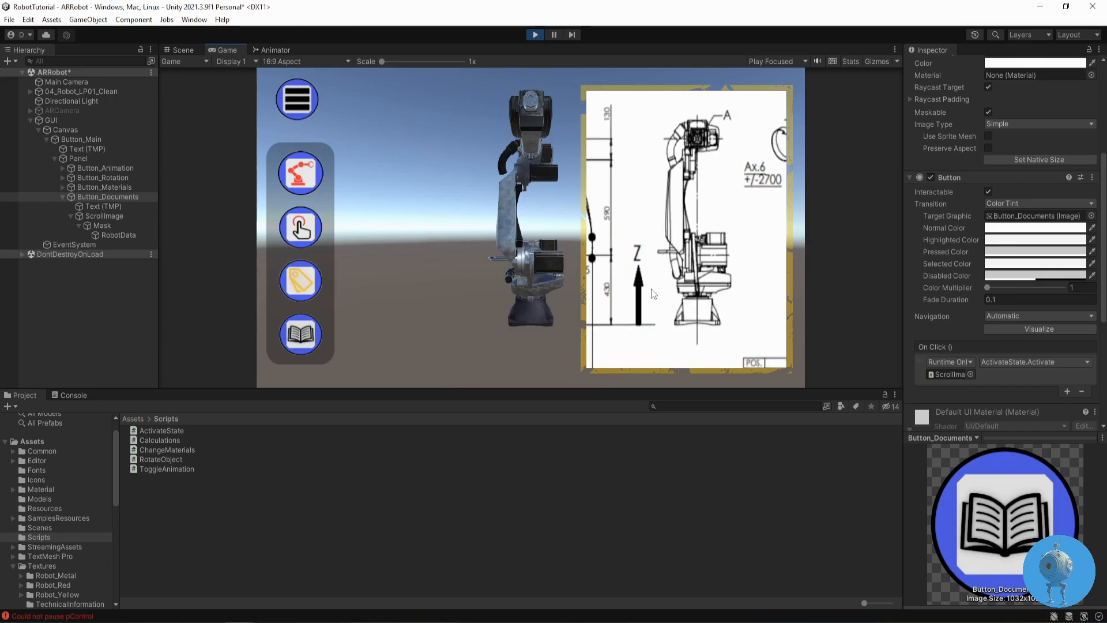
{"action": "left_click", "coordinate": [308, 336]}
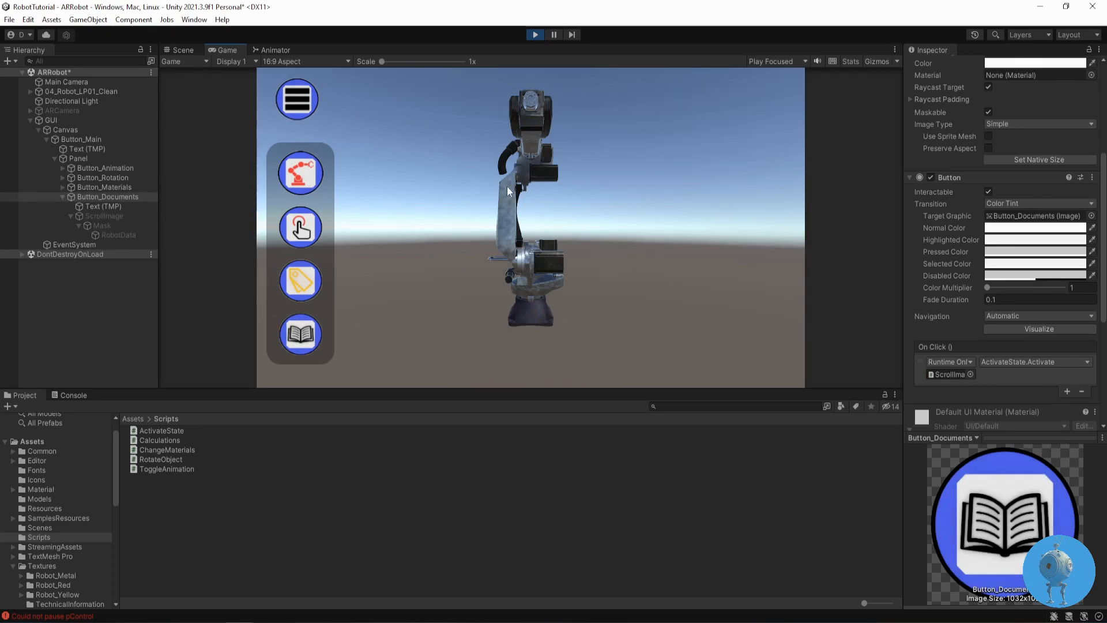
Step: Test the animation, rotation and materials buttons on the robot, cycling through its materials several times
{"action": "left_click", "coordinate": [304, 174]}
{"action": "left_click", "coordinate": [302, 230]}
{"action": "left_click", "coordinate": [301, 281]}
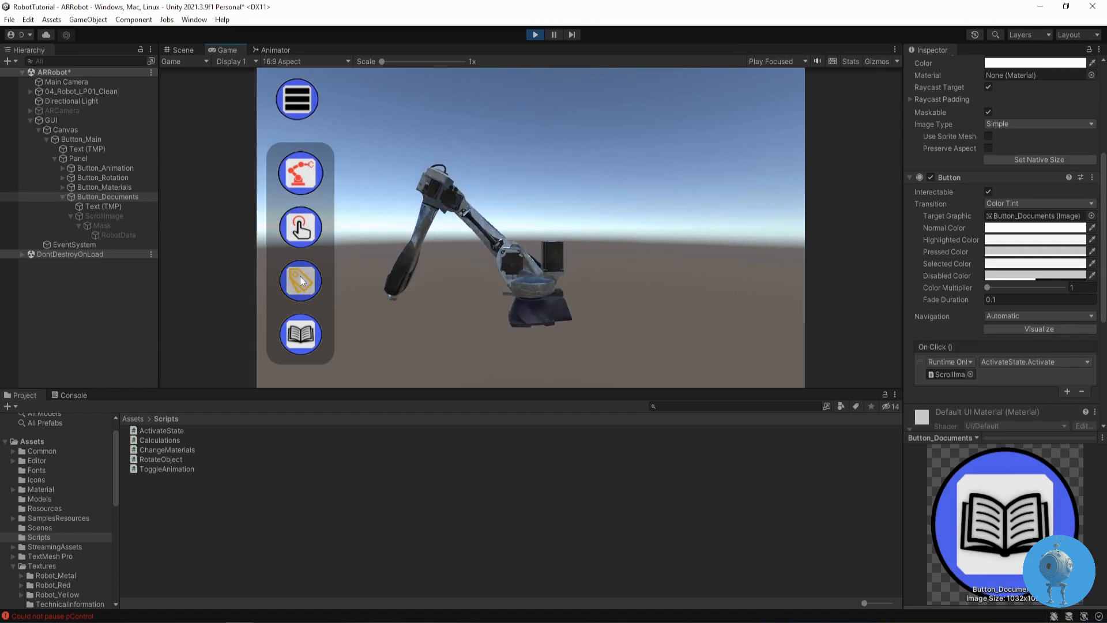
{"action": "left_click", "coordinate": [300, 282]}
{"action": "left_click", "coordinate": [300, 282]}
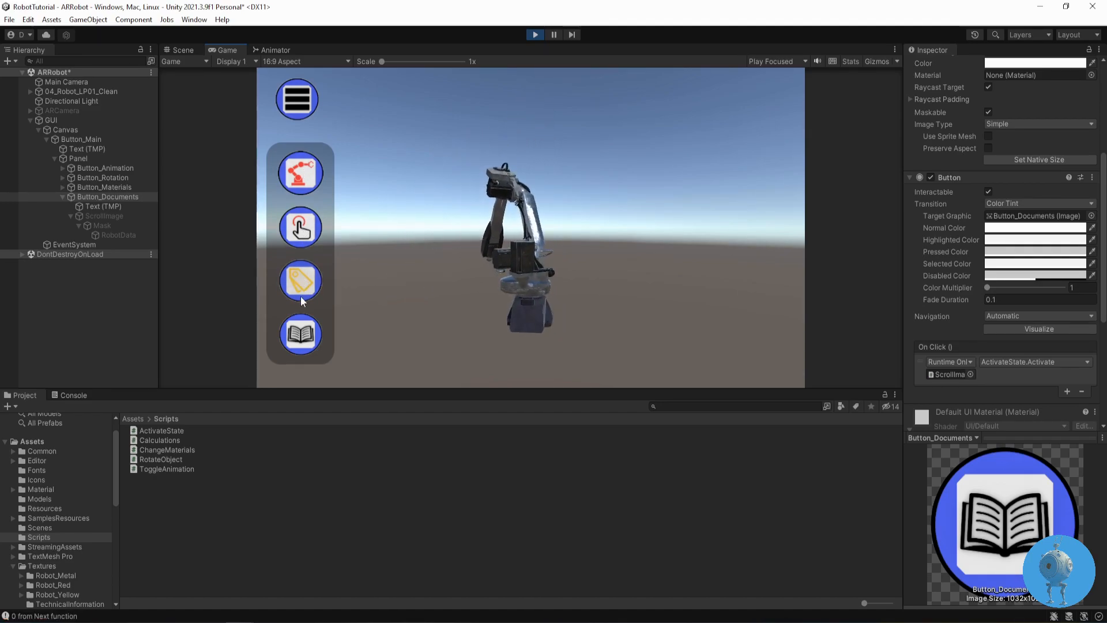
Step: Reopen the data sheet while the robot is moving and scroll the drawing inside its frame
{"action": "left_click", "coordinate": [300, 335]}
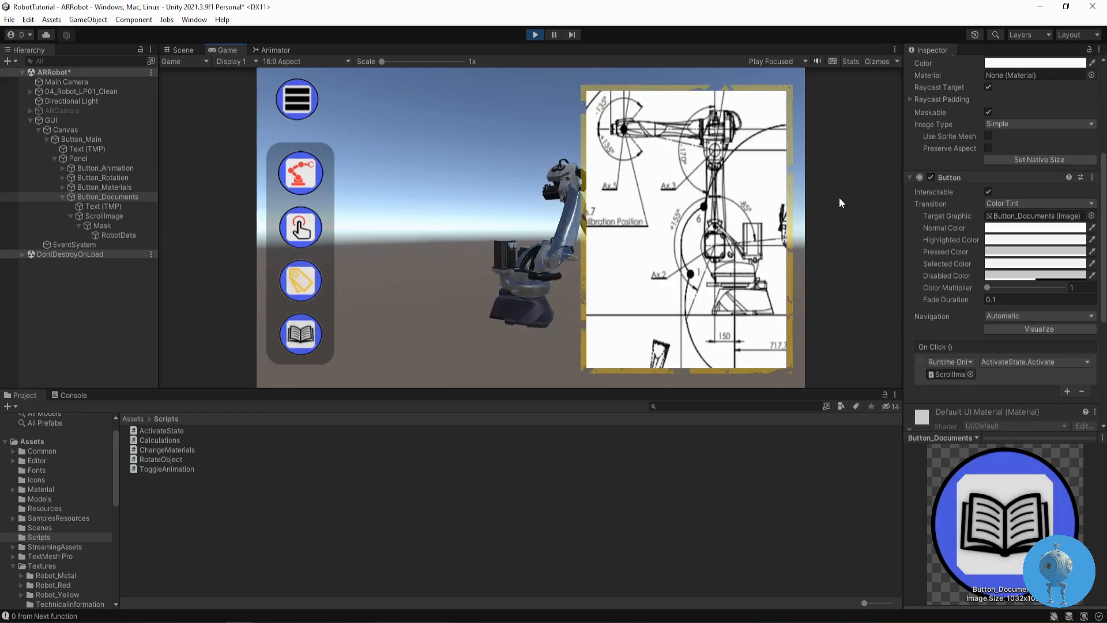
{"action": "mouse_move", "coordinate": [721, 231]}
{"action": "left_mouse_down"}
{"action": "mouse_move", "coordinate": [567, 211]}
{"action": "mouse_move", "coordinate": [661, 246]}
{"action": "left_mouse_up"}
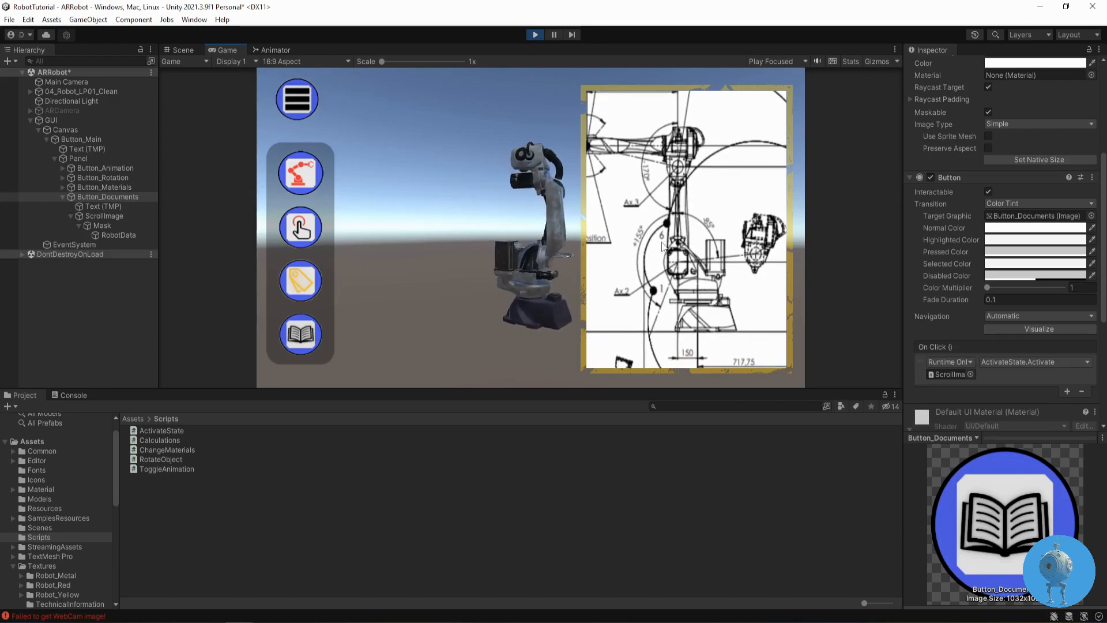